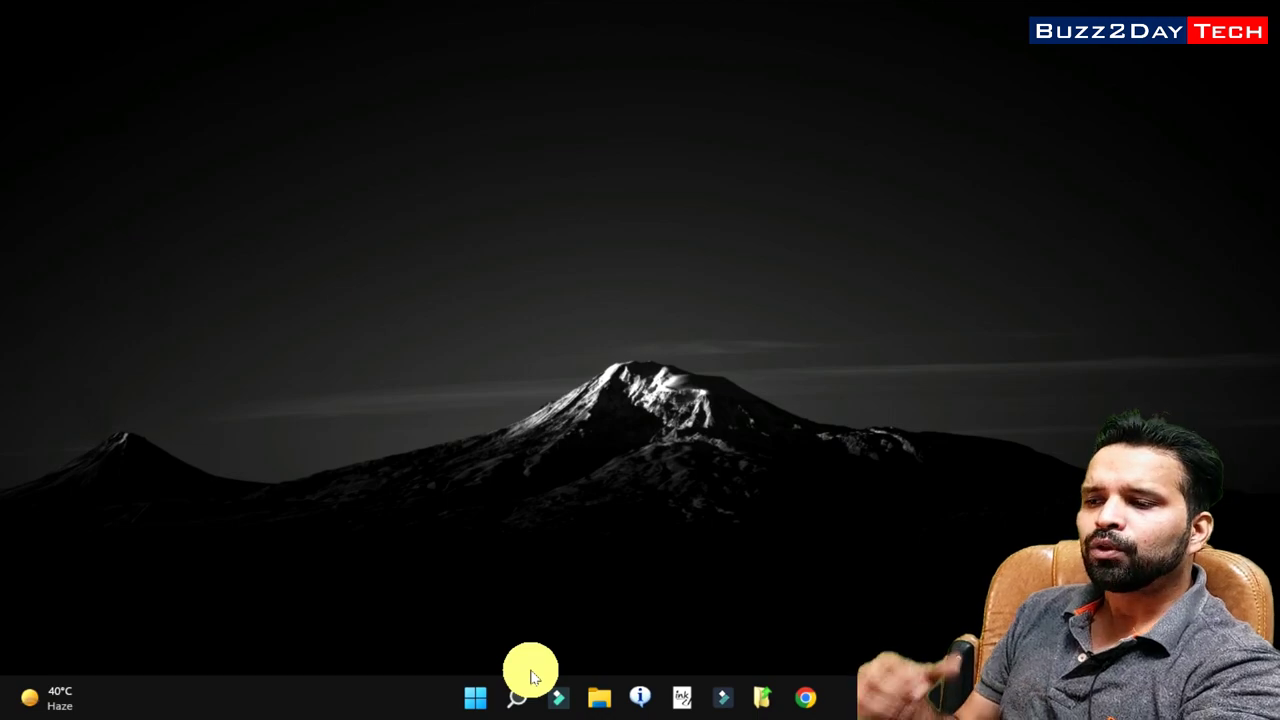
- Launch Microsoft Word from the Run dialog with the winword command
key("super+r")
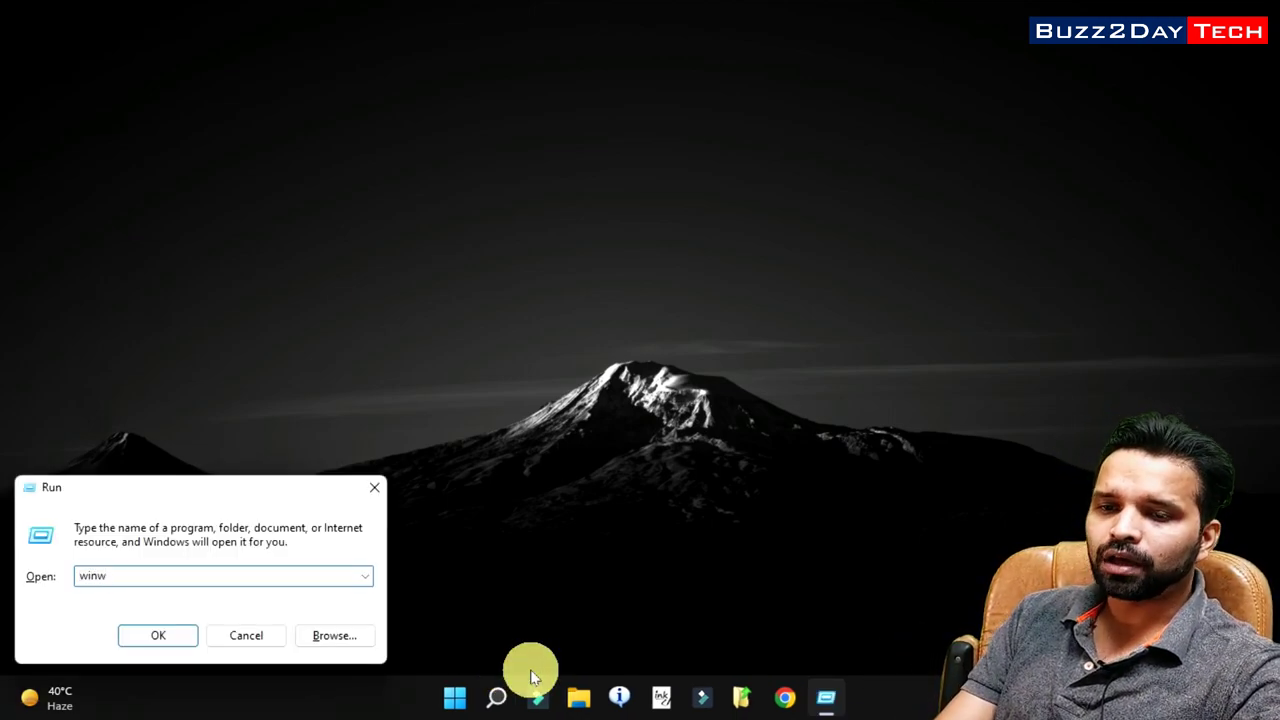
type("d")
key("Return")
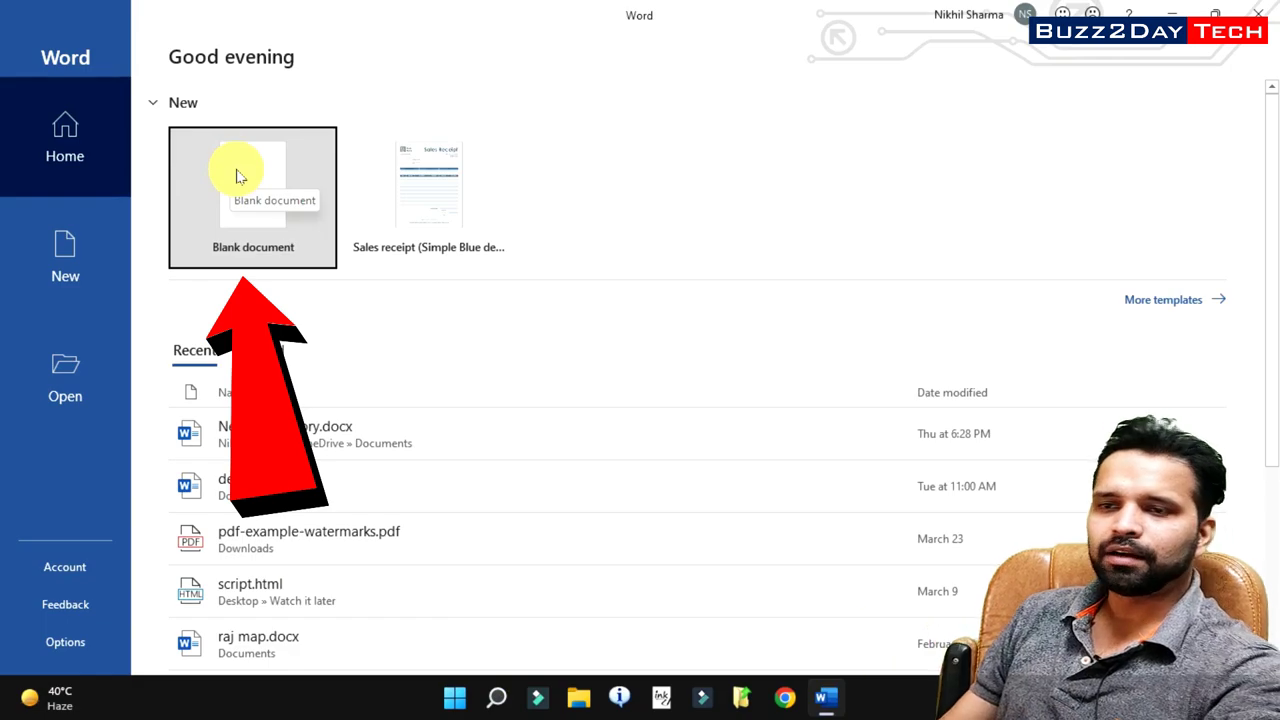
- Create a new blank document (Document1) from the Word start screen
left_click(271, 205)
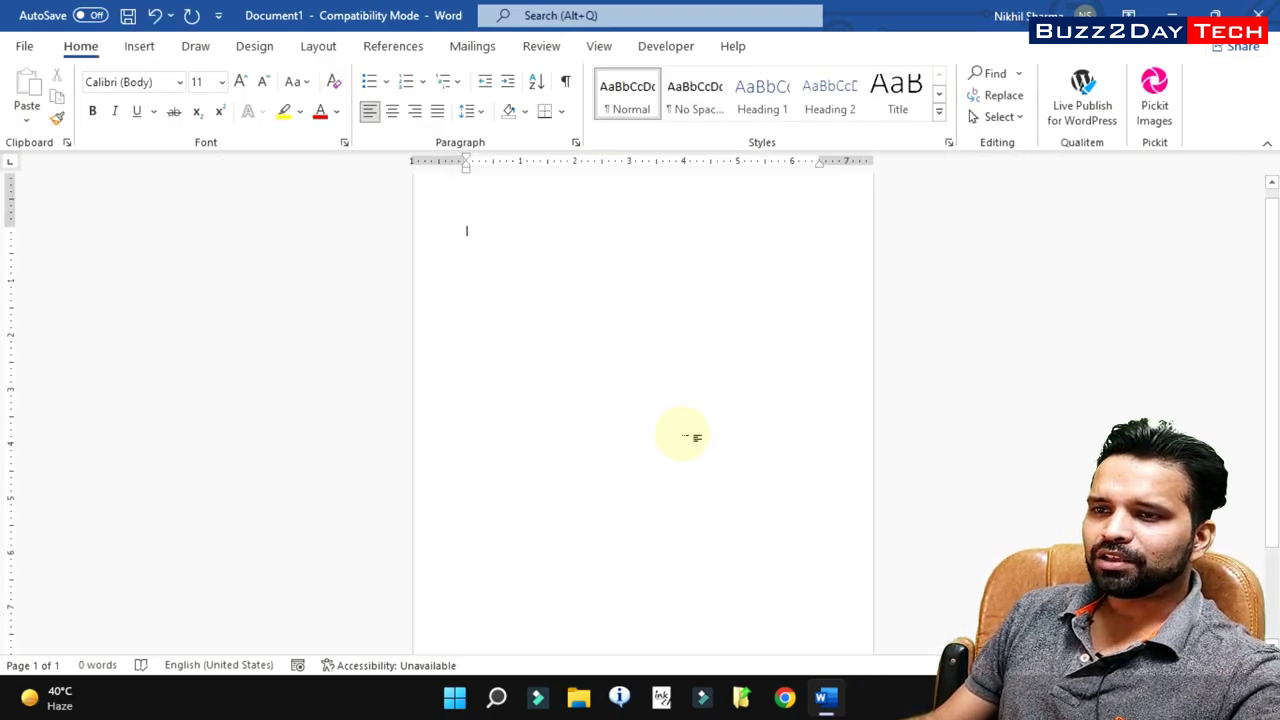
scroll(690, 437, "up", 3, "ctrl")
scroll(690, 437, "up", 1, "ctrl")
scroll(690, 437, "down", 3, "ctrl")
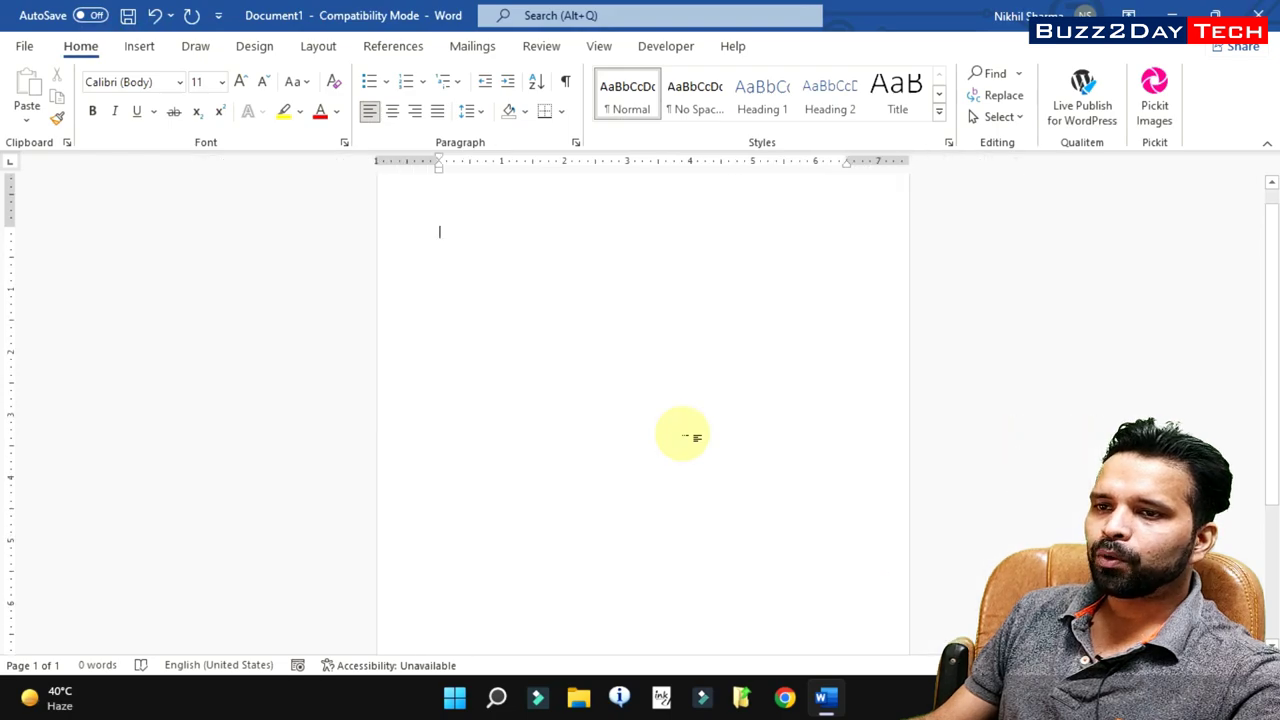
scroll(690, 437, "up", 1, "ctrl")
scroll(635, 290, "up", 1, "ctrl")
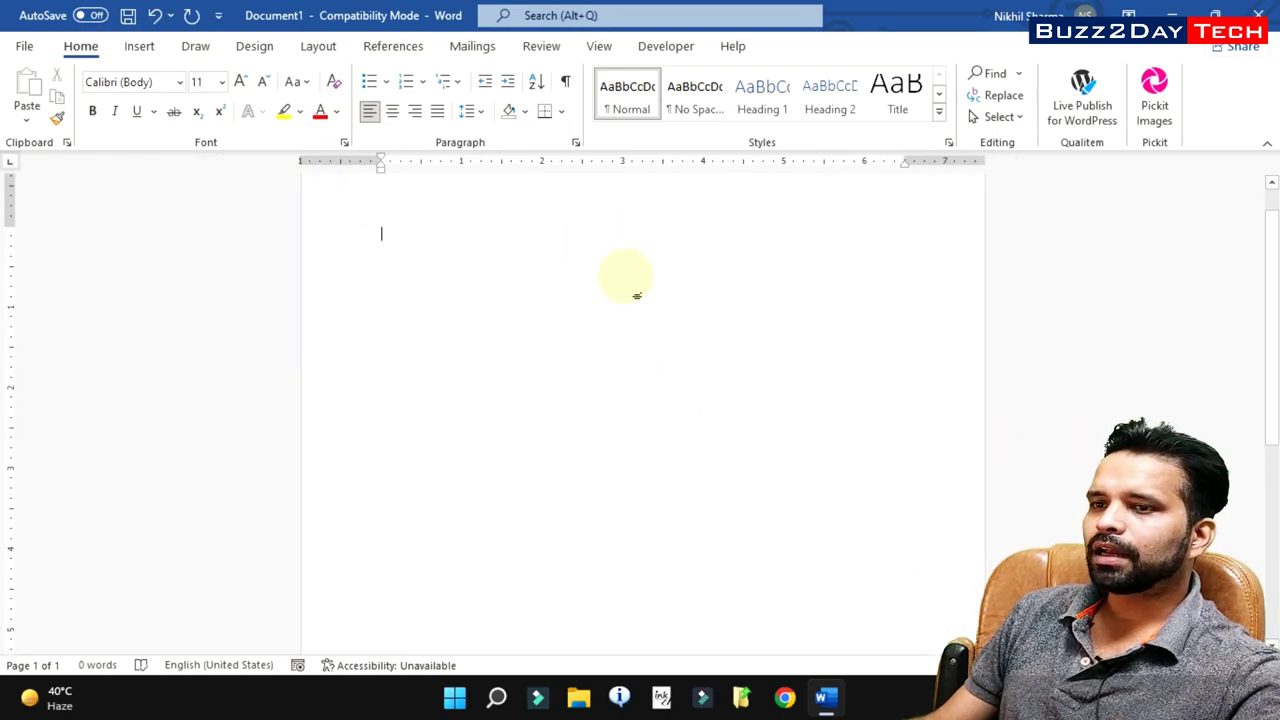
scroll(635, 290, "down", 2, "ctrl")
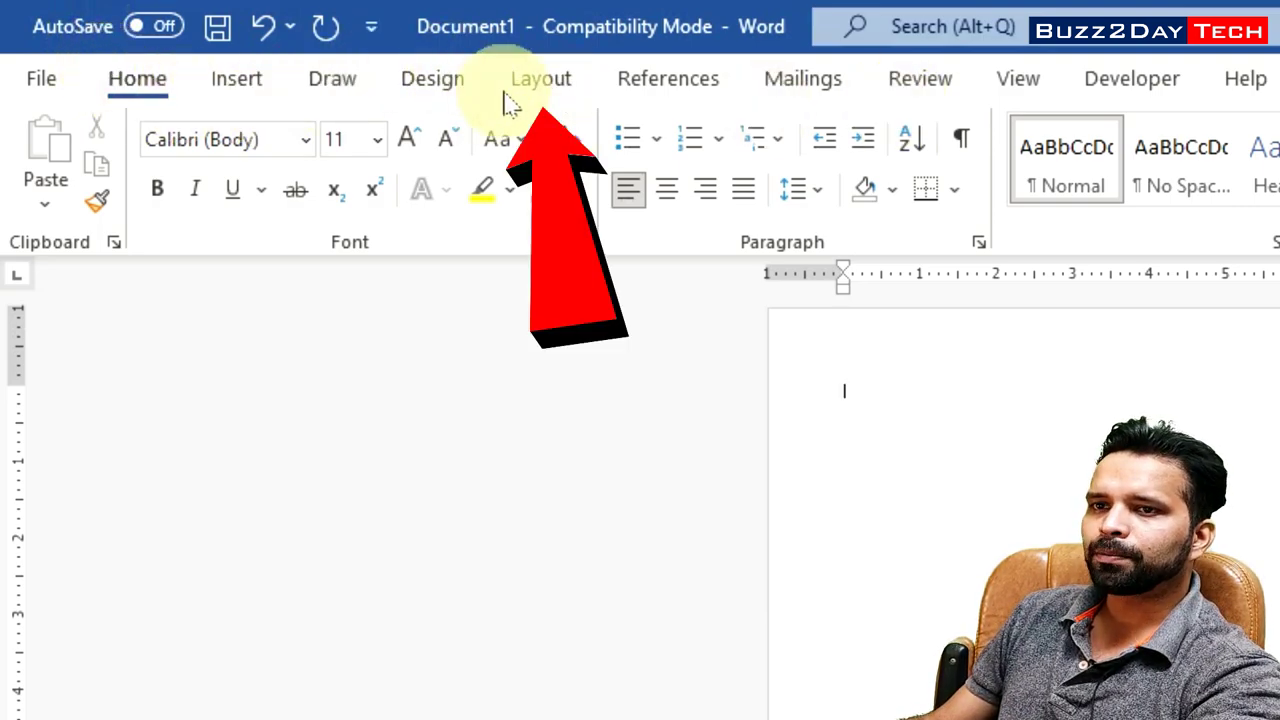
- Set the page orientation to portrait after briefly trying landscape
left_click(558, 90)
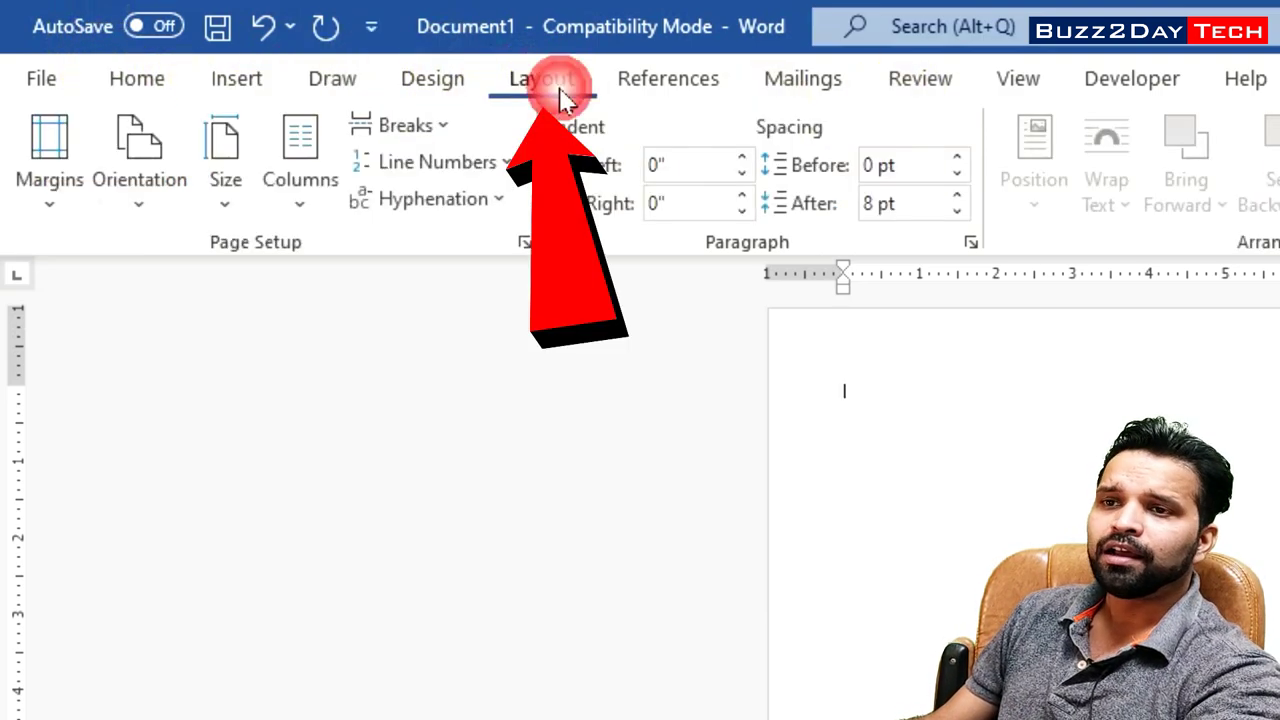
left_click(165, 212)
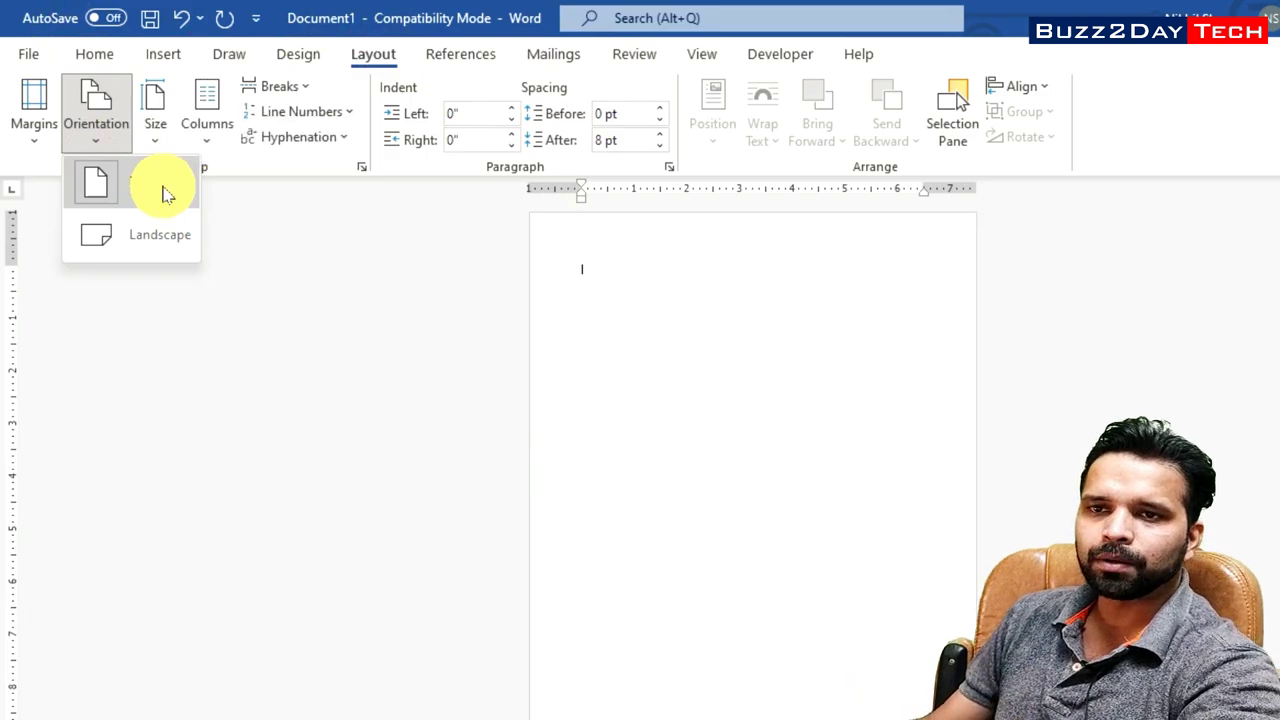
left_click(165, 236)
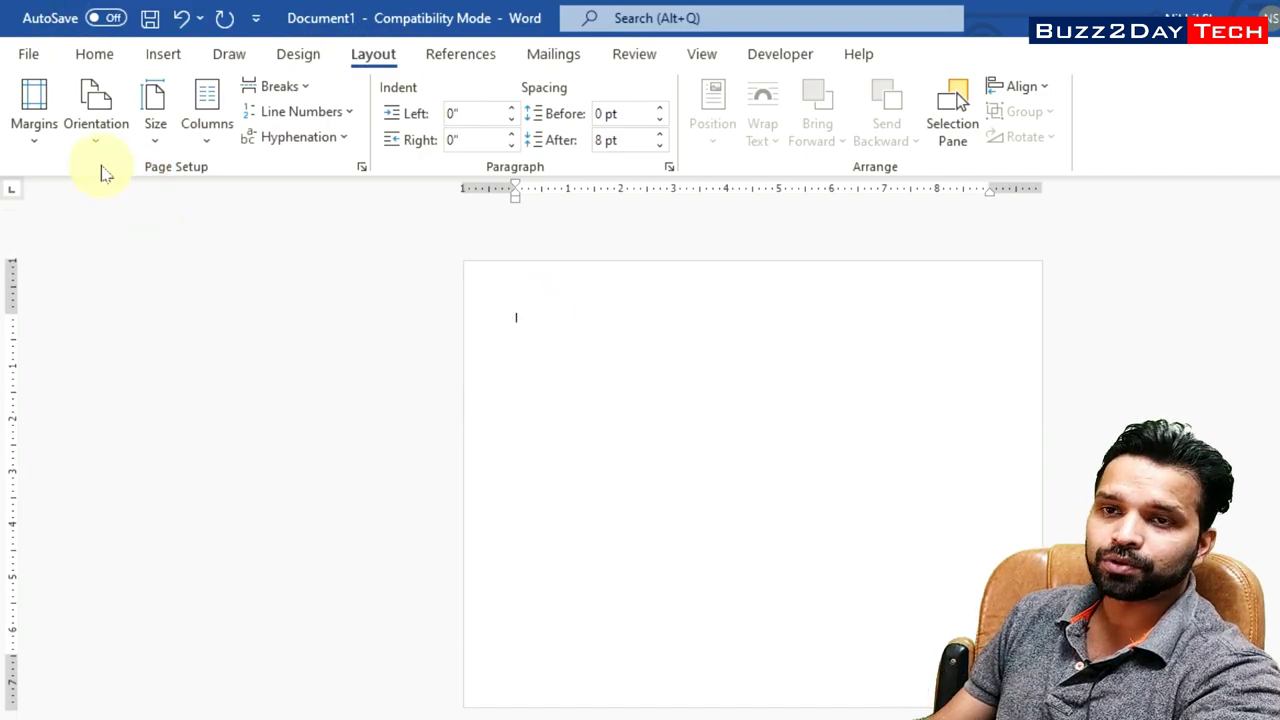
left_click(115, 132)
left_click(130, 197)
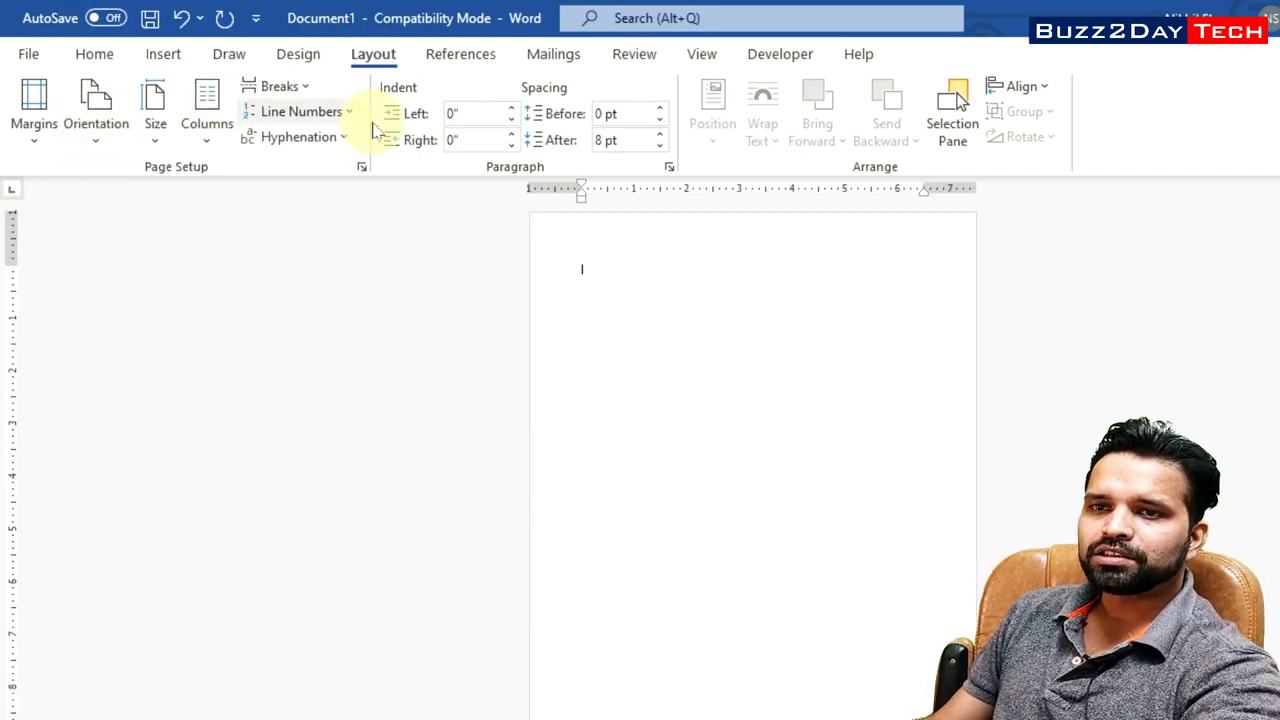
- Set the paper size to A4 (210 x 297 mm)
left_click(154, 125)
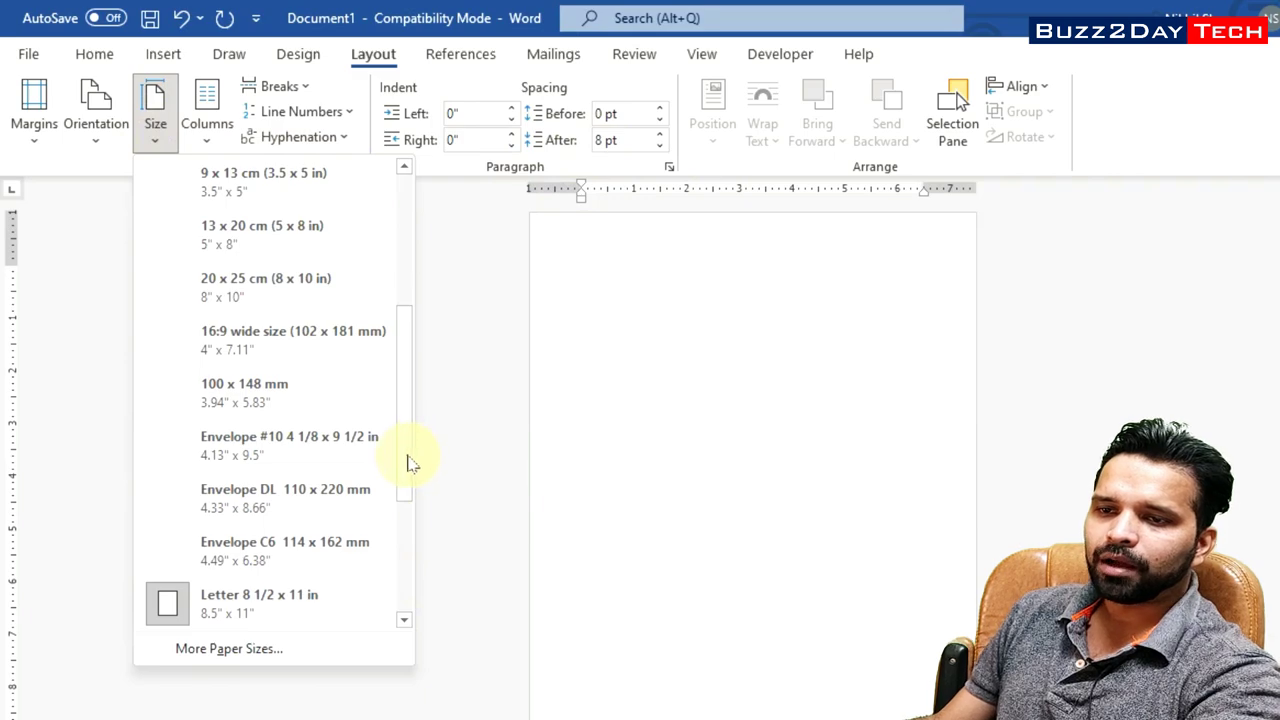
left_click_drag(407, 462, 404, 595)
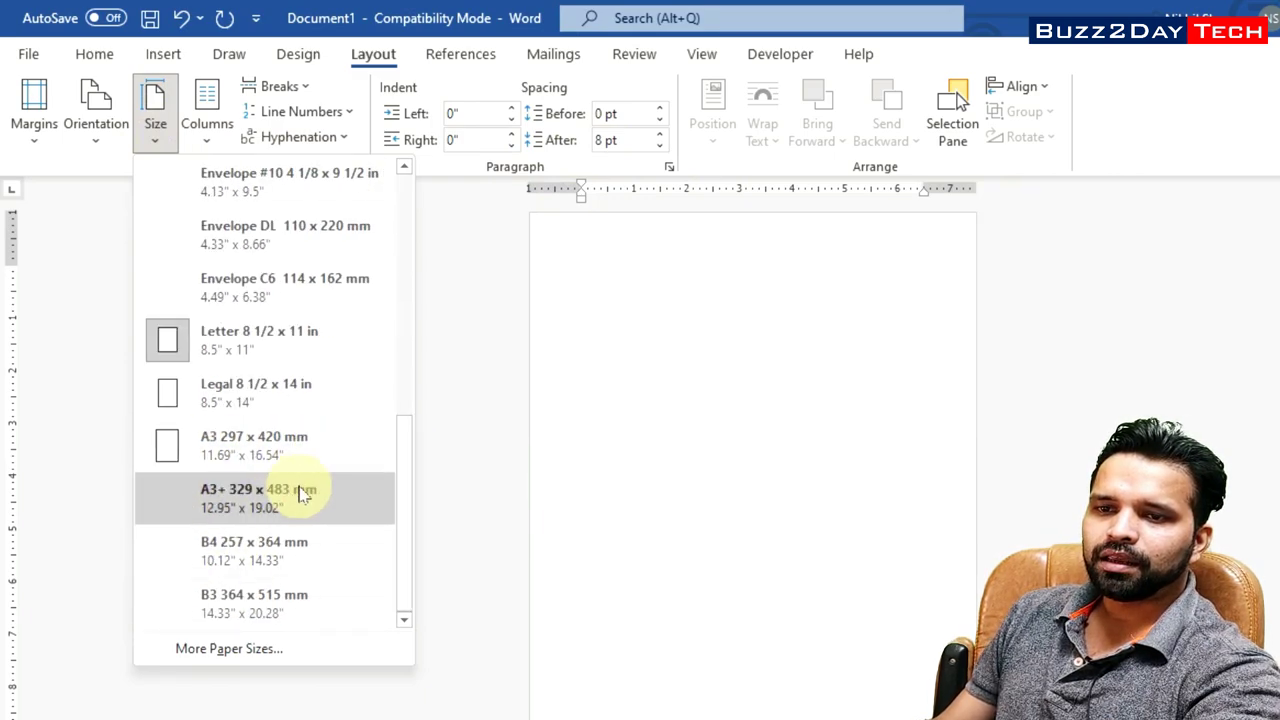
left_click_drag(410, 567, 417, 268)
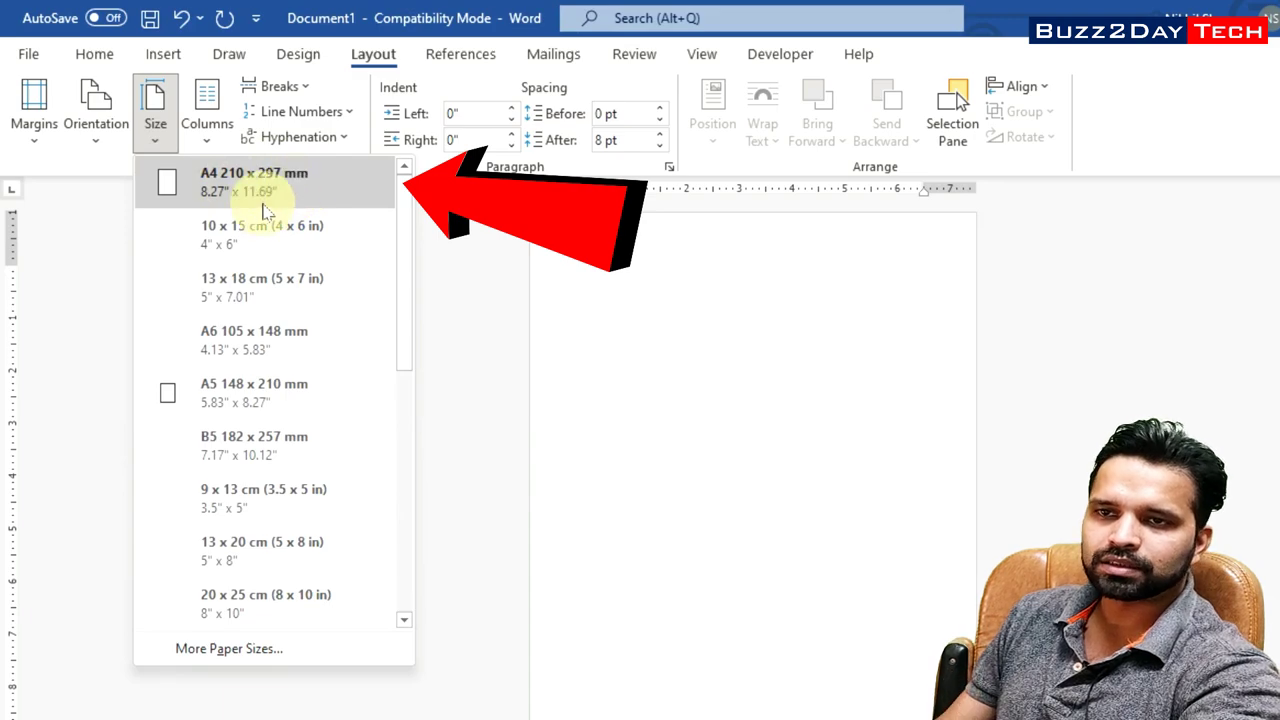
left_click(235, 182)
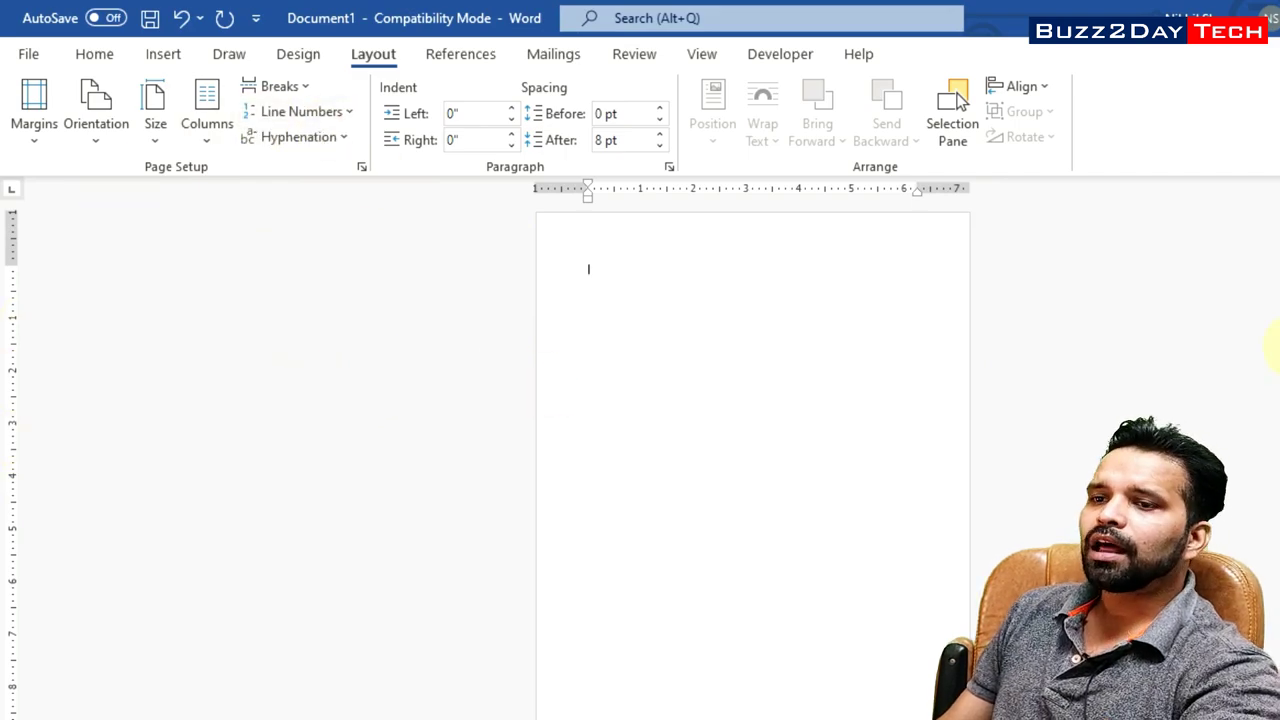
scroll(965, 507, "up", 6, "ctrl")
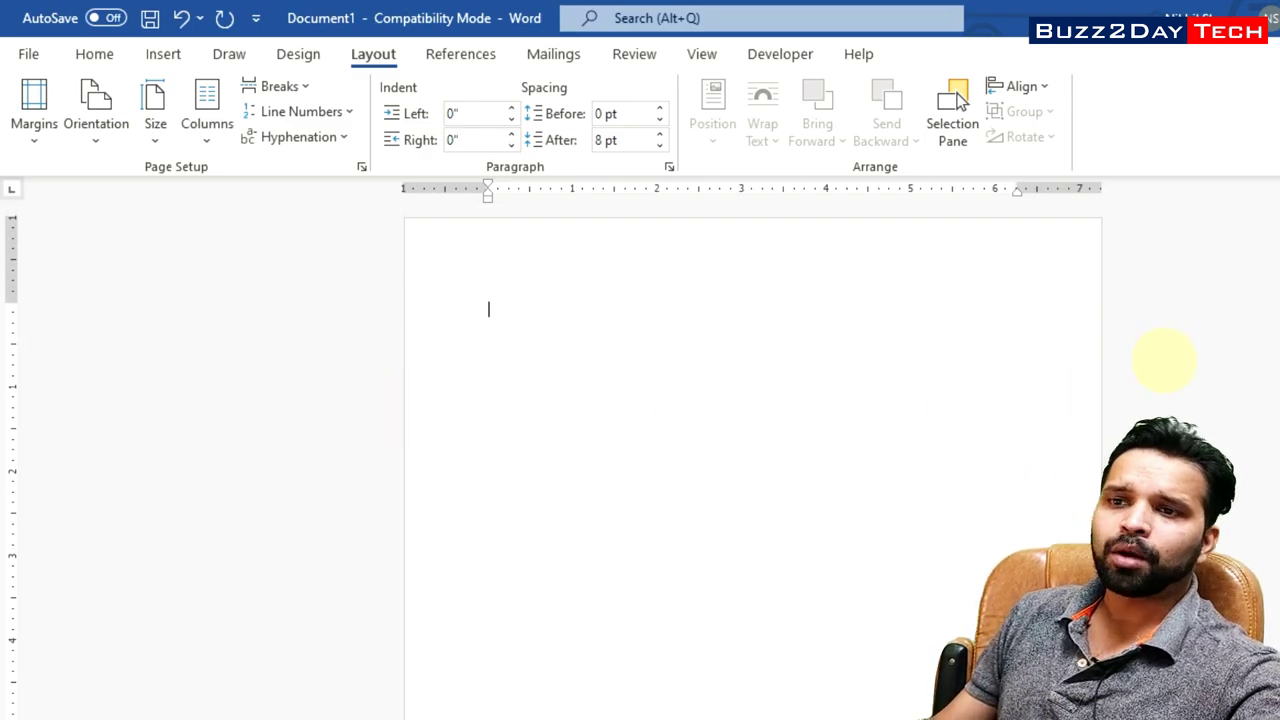
scroll(753, 460, "down", 2, "ctrl")
scroll(753, 460, "down", 1, "ctrl")
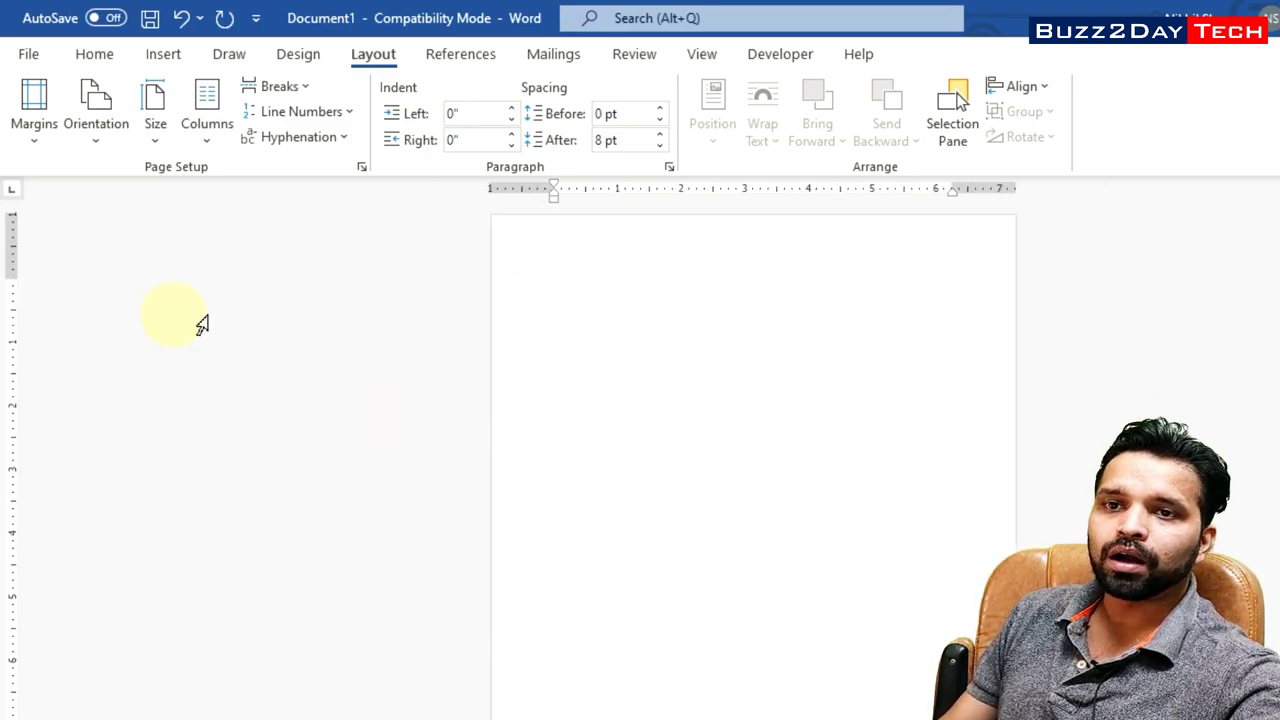
- Set Top, Bottom, Left and Right margins to 0, ignoring the printable-area warning
left_click(38, 138)
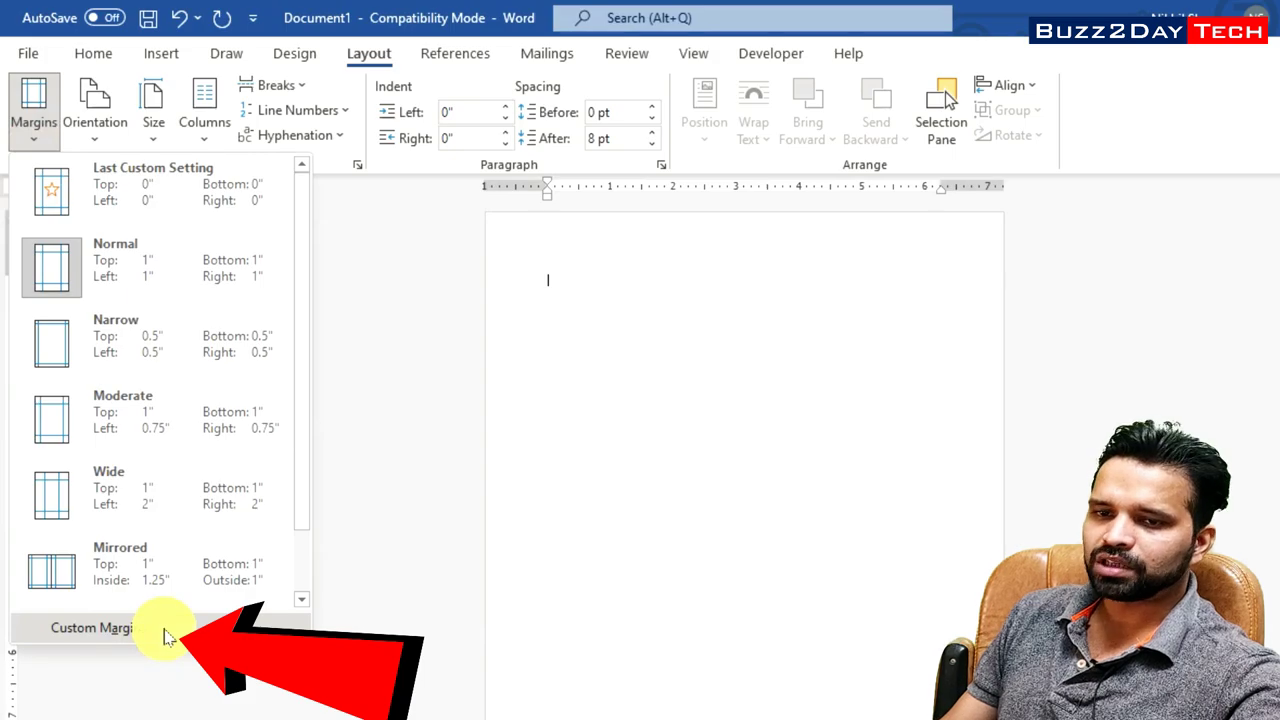
left_click(168, 637)
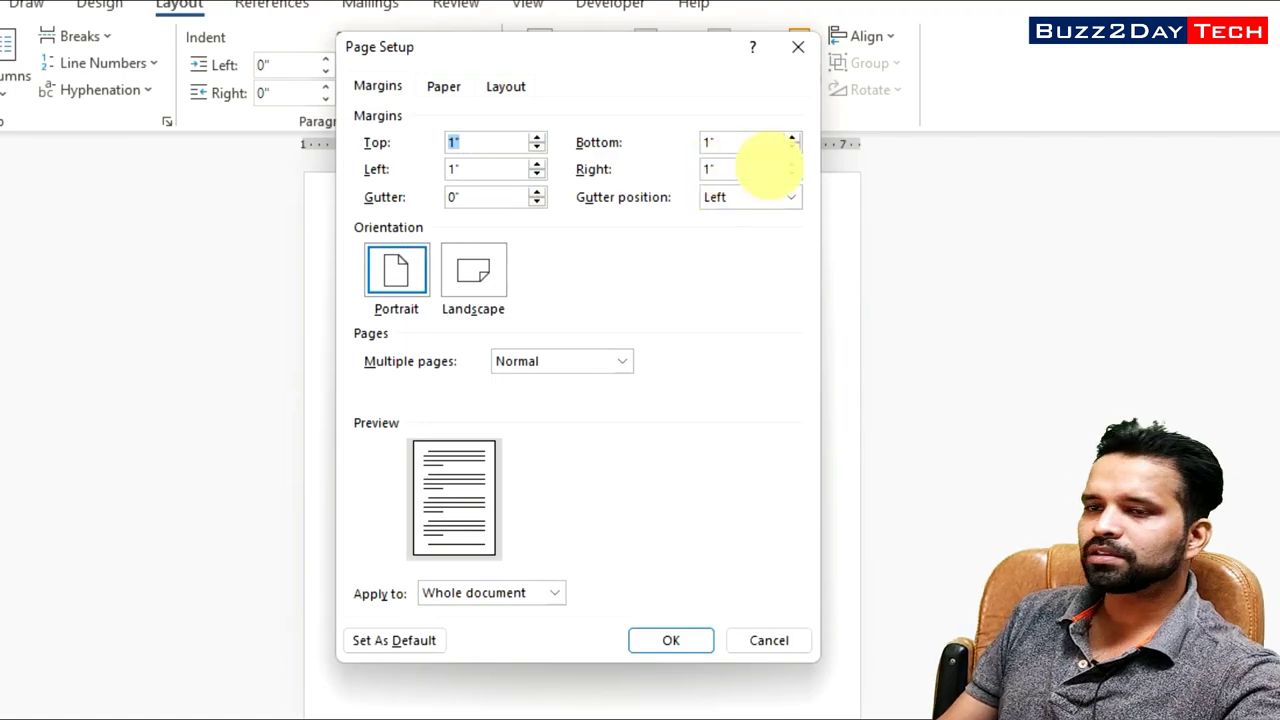
type("0")
key("Tab")
type("0")
key("Tab")
type("0")
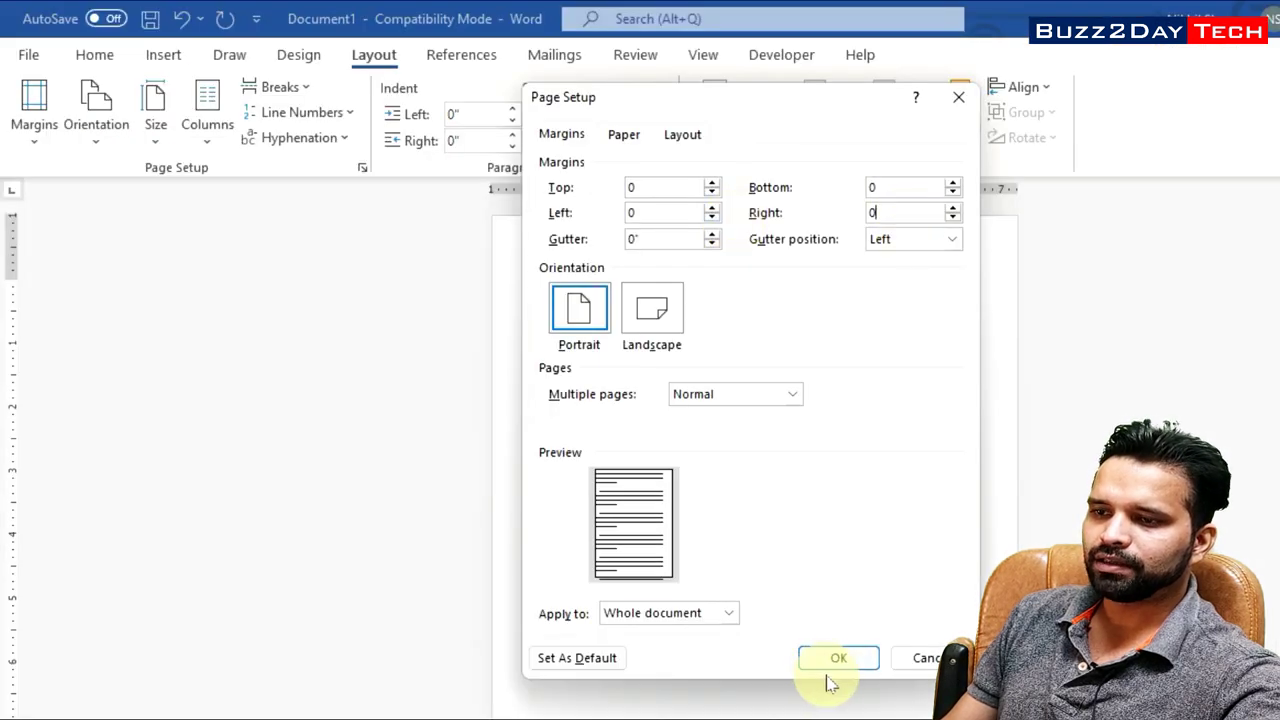
left_click(832, 664)
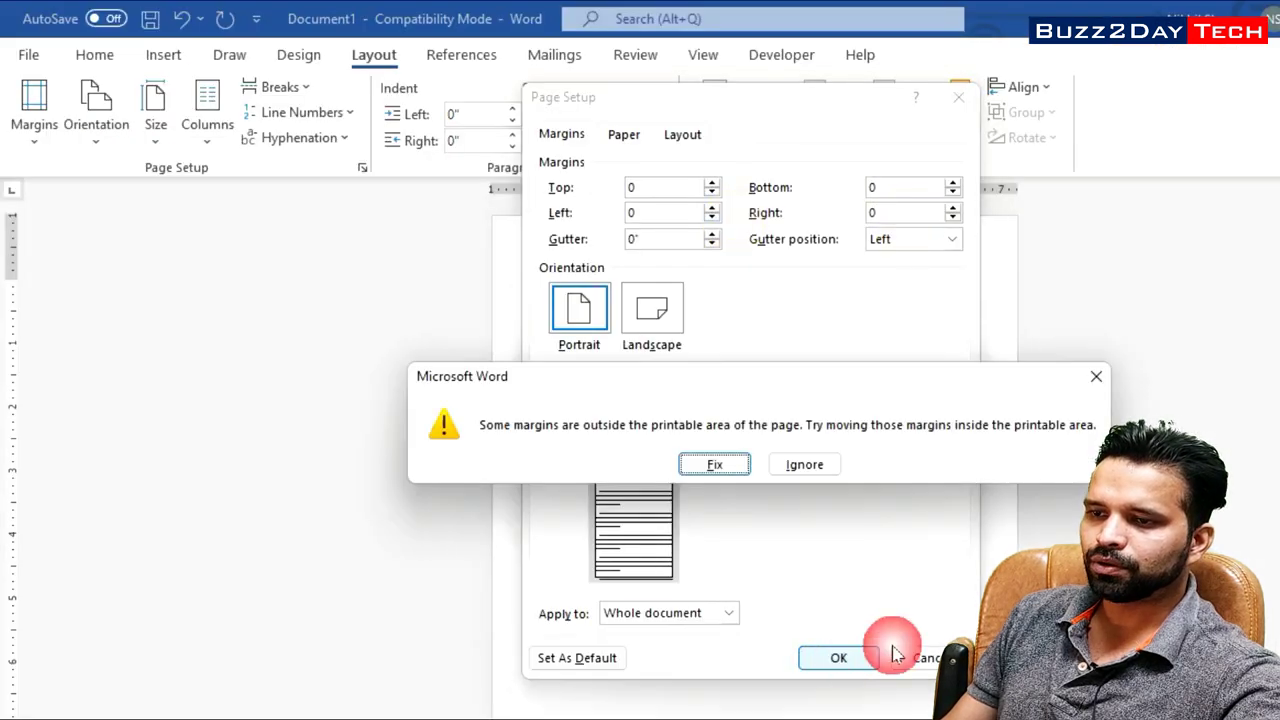
left_click(805, 465)
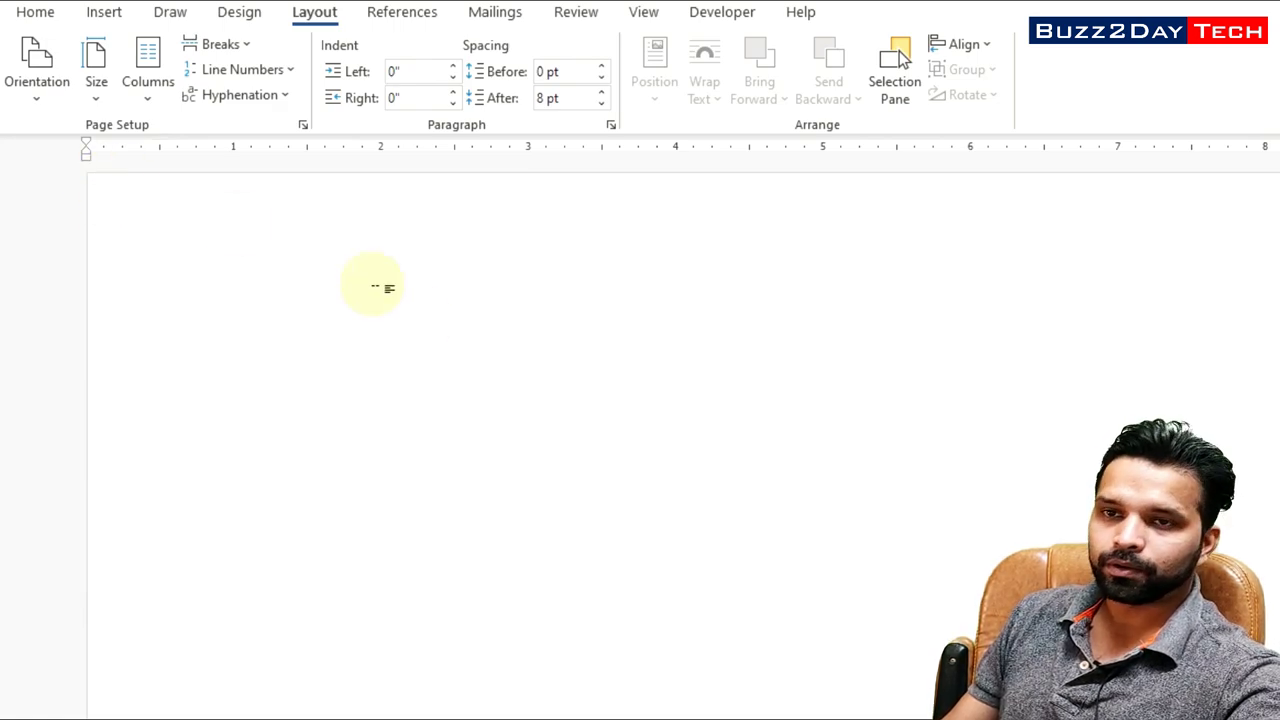
- Type test text 'asdasdasd' on the page and erase it
scroll(375, 287, "down", 1)
type("asdasdasd")
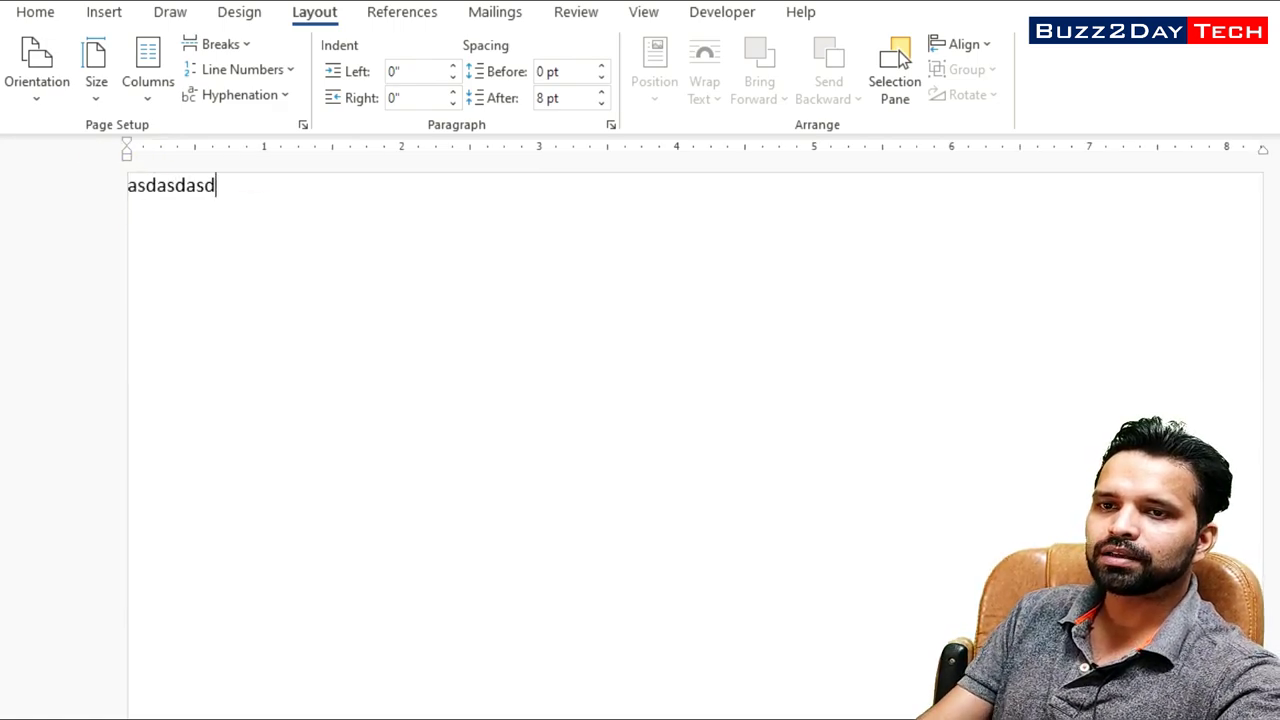
key("BackSpace")
key("BackSpace")
key("BackSpace")
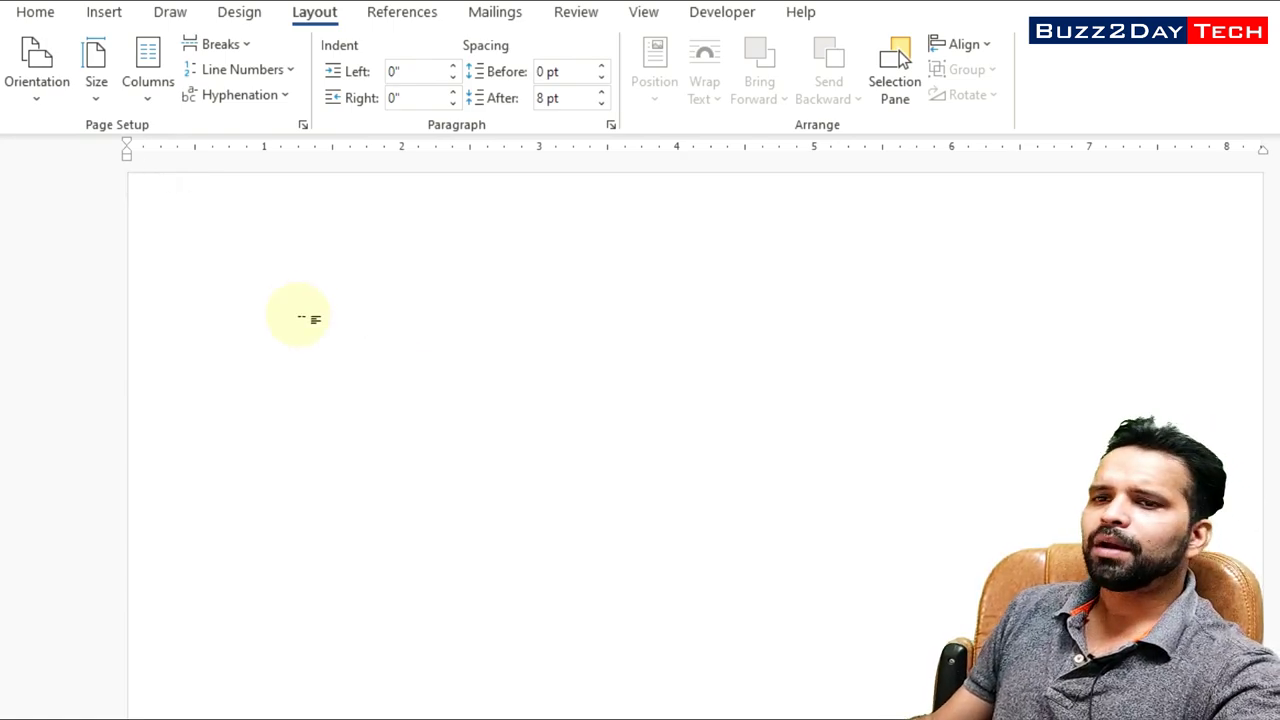
scroll(372, 326, "down", 2)
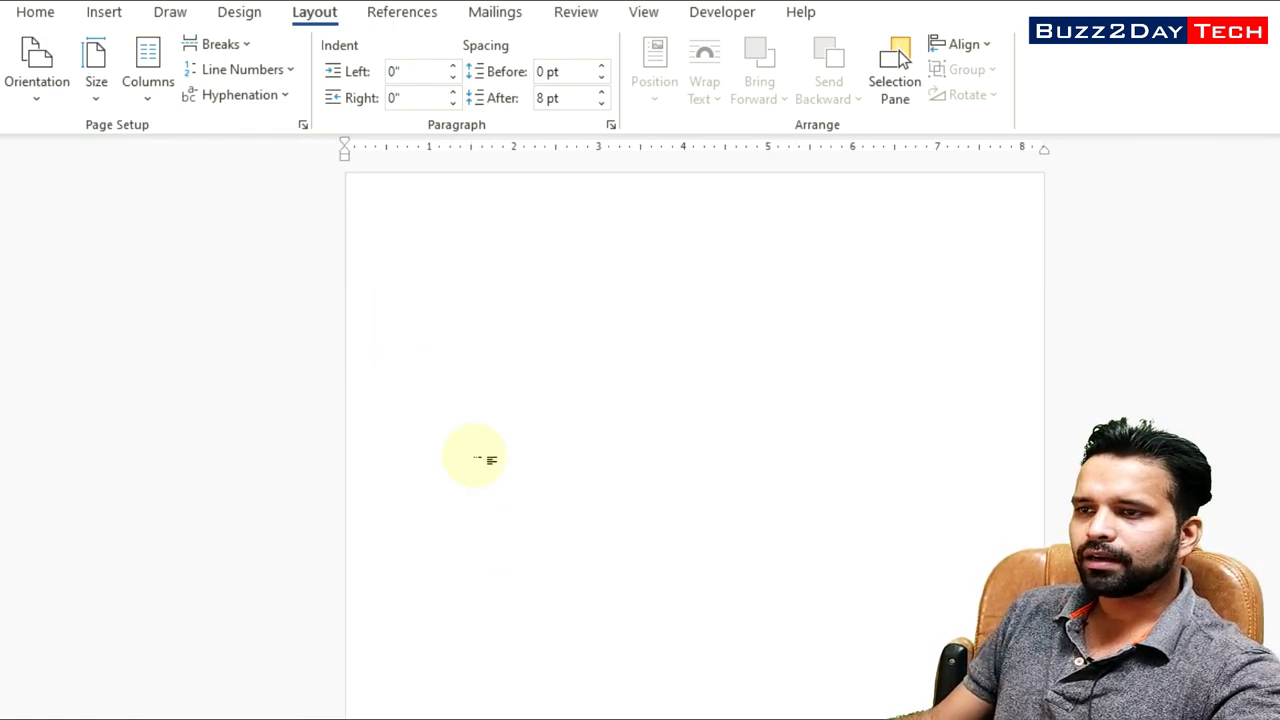
scroll(521, 467, "up", 1)
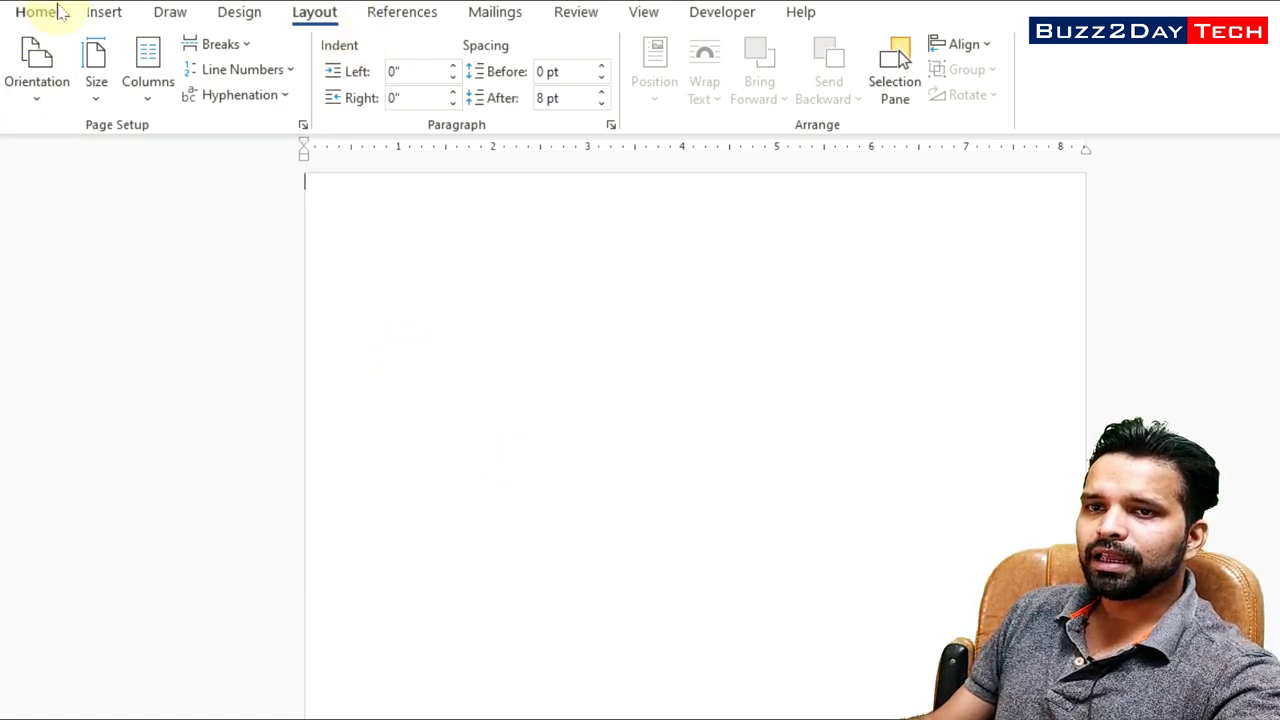
- Insert a table with 1 column and 20 rows through the Insert Table dialog
left_click(170, 57)
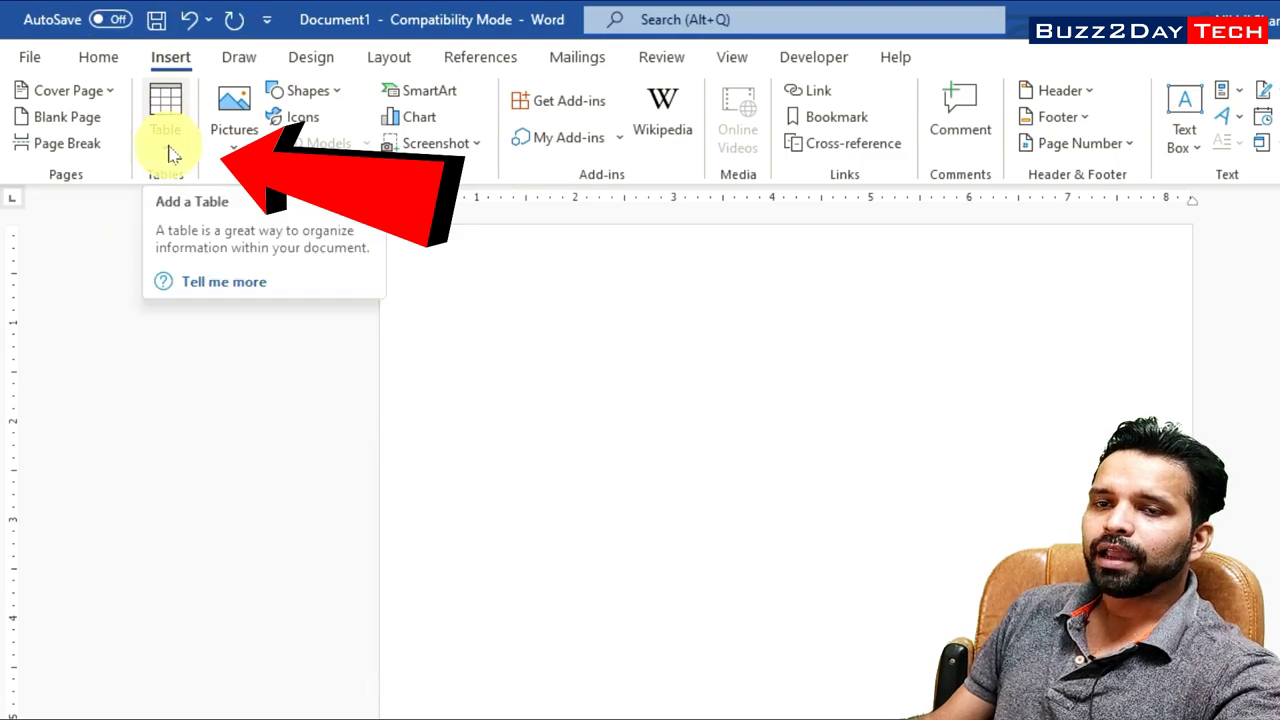
left_click(166, 130)
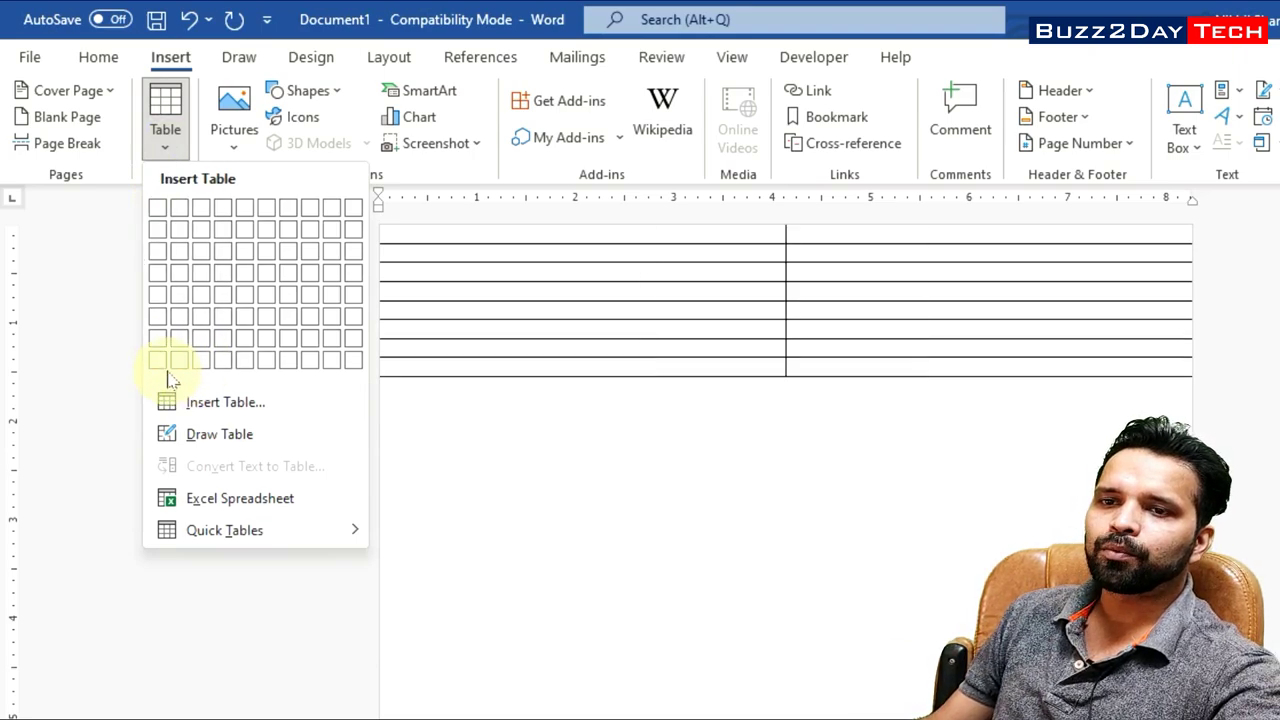
left_click(246, 404)
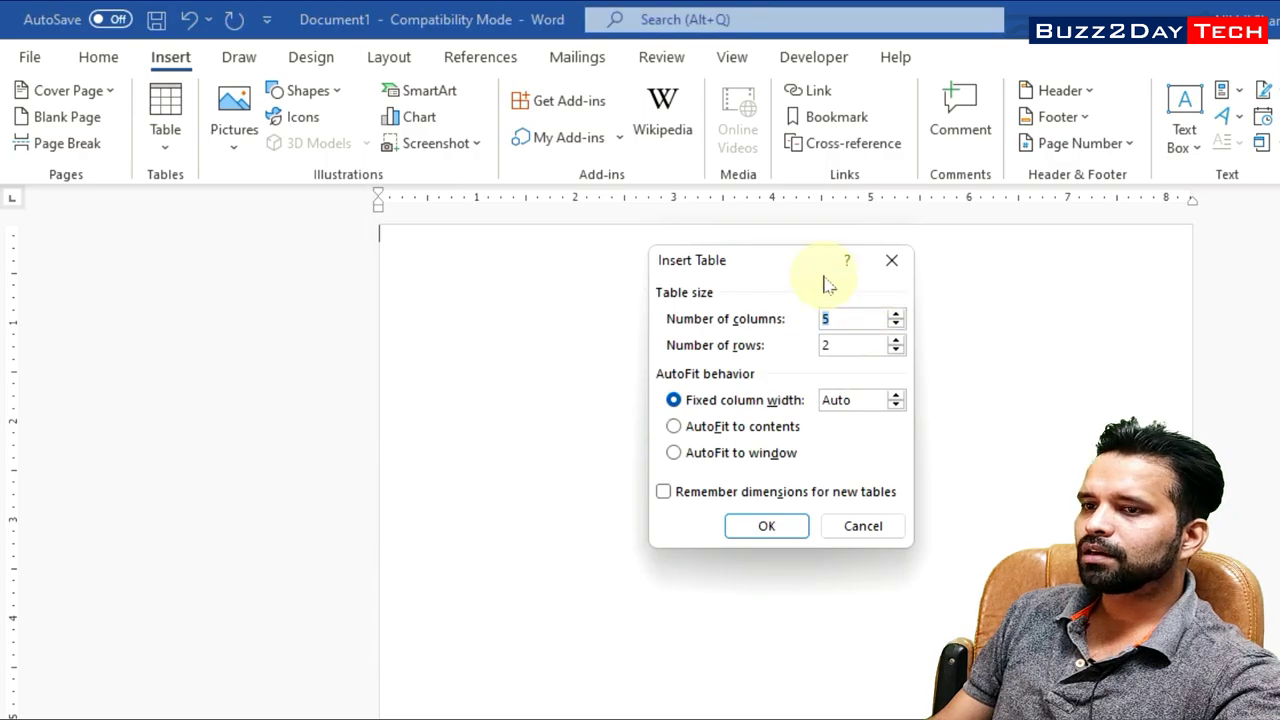
left_click(830, 318)
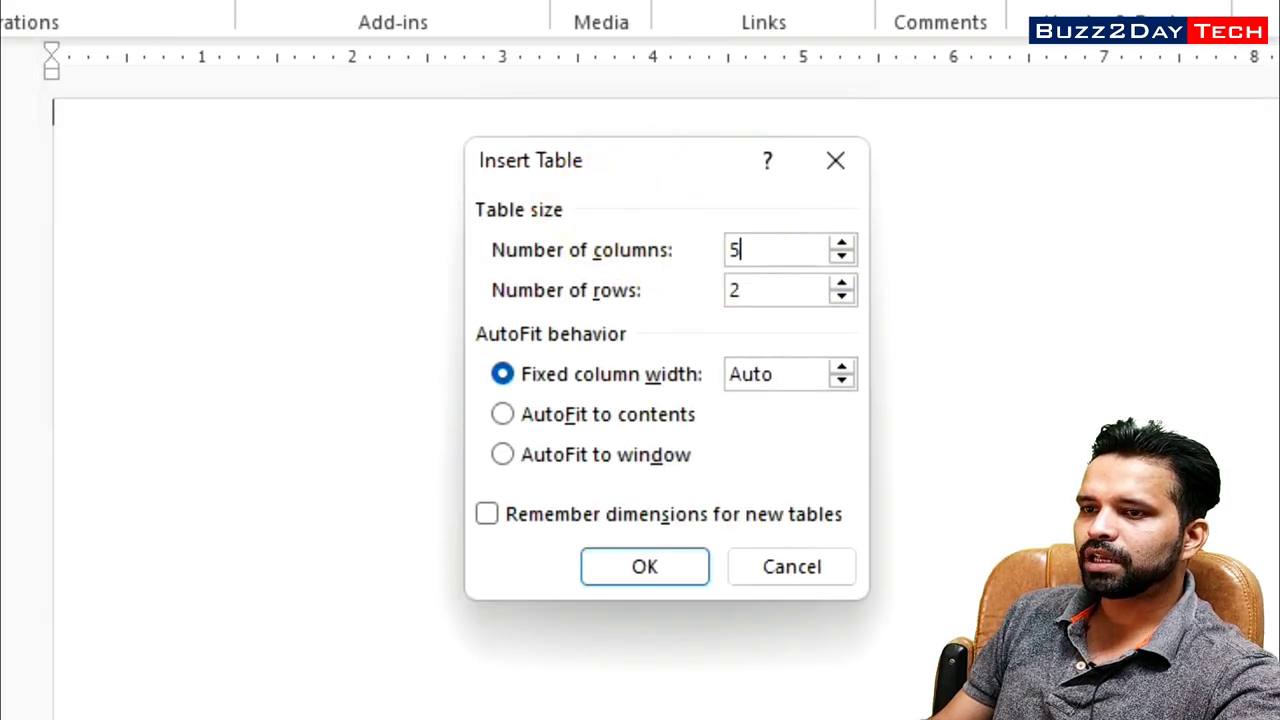
type("1")
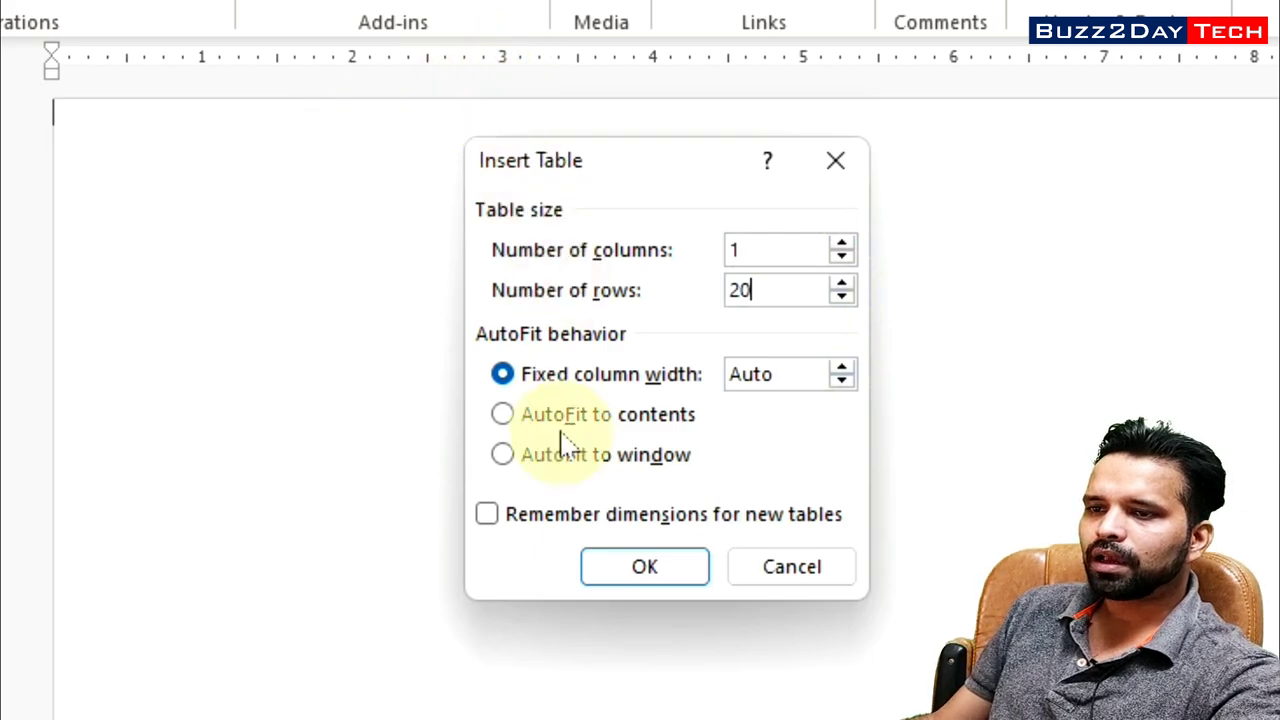
left_click(640, 568)
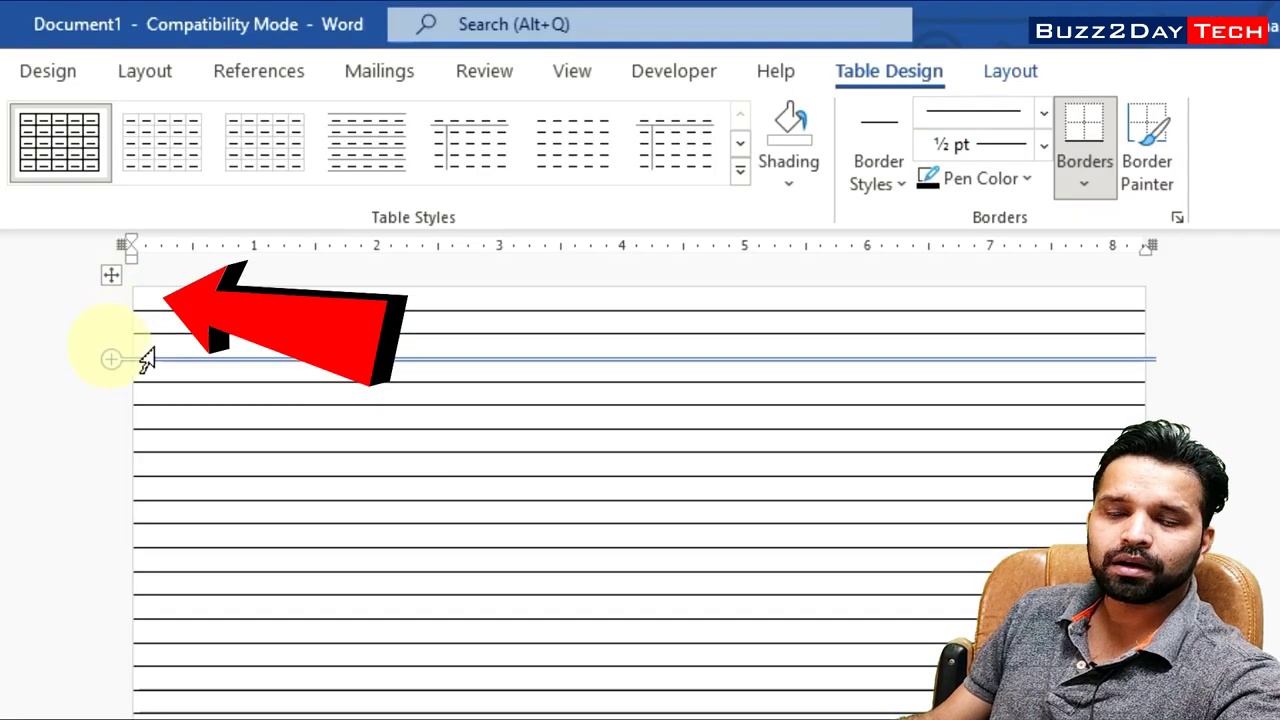
- Select the whole table and change its row height from 0.21" to 0.35"
left_click(118, 288)
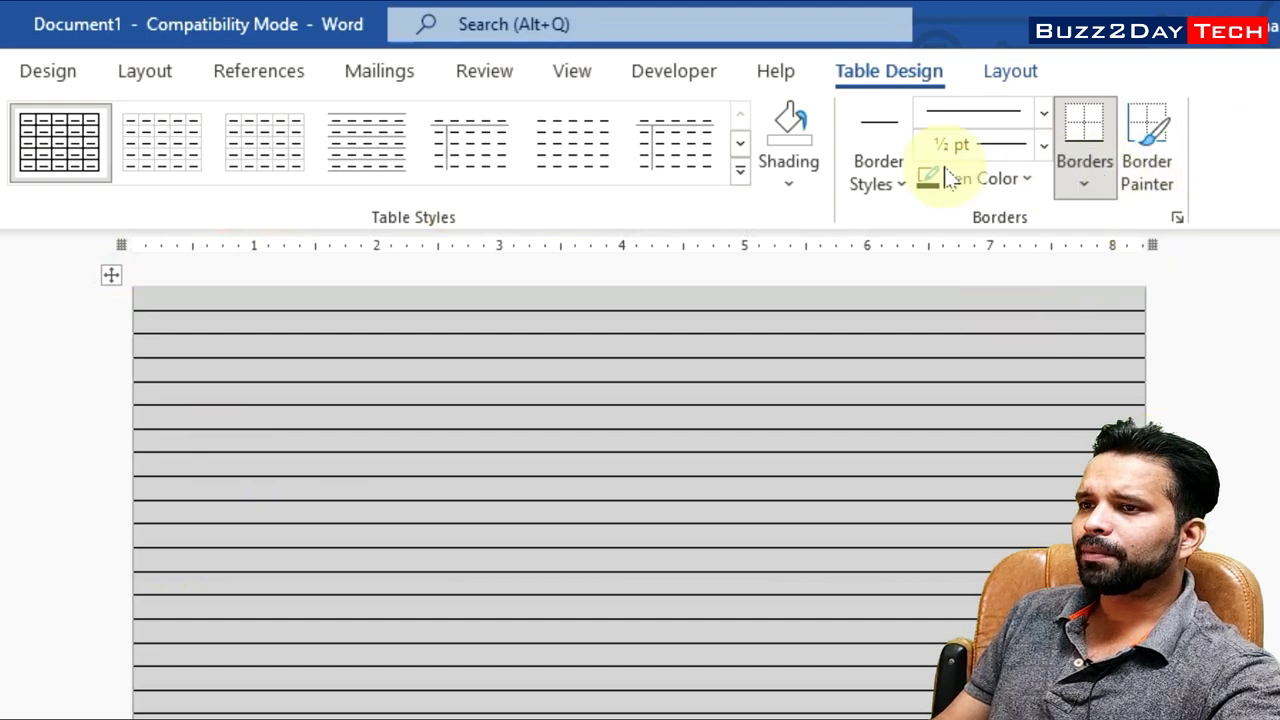
left_click(1010, 72)
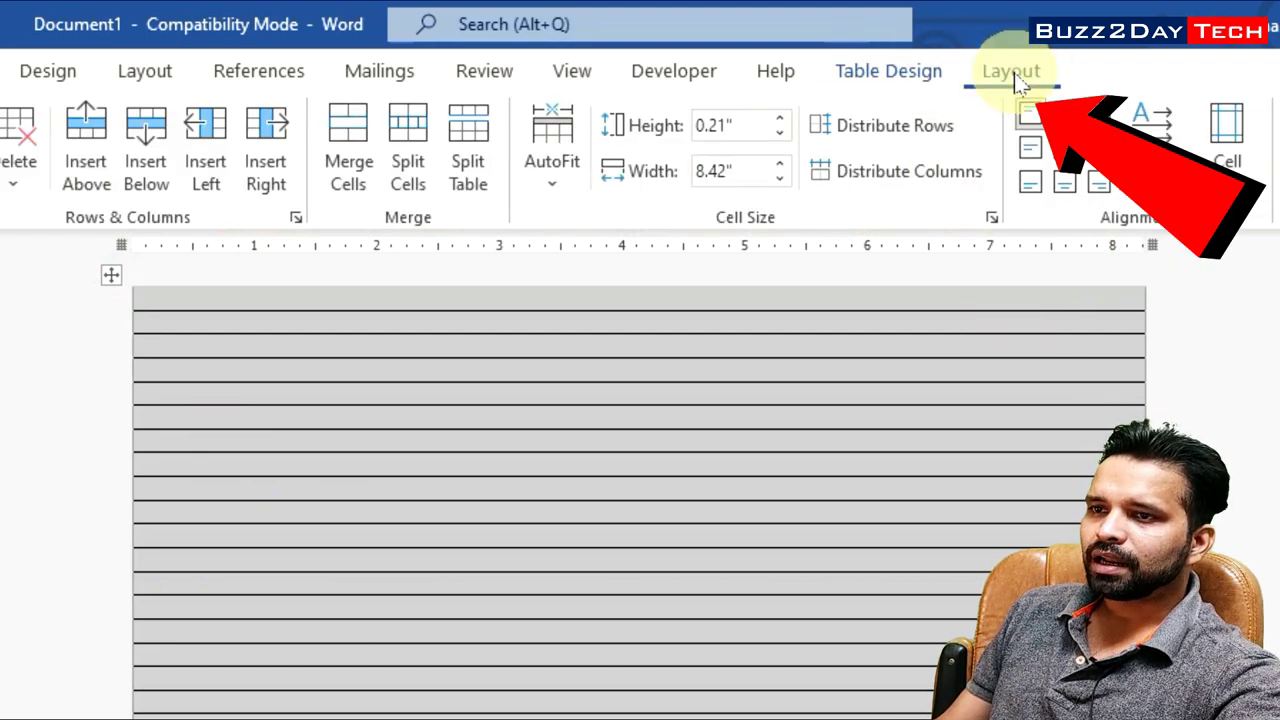
left_click(737, 127)
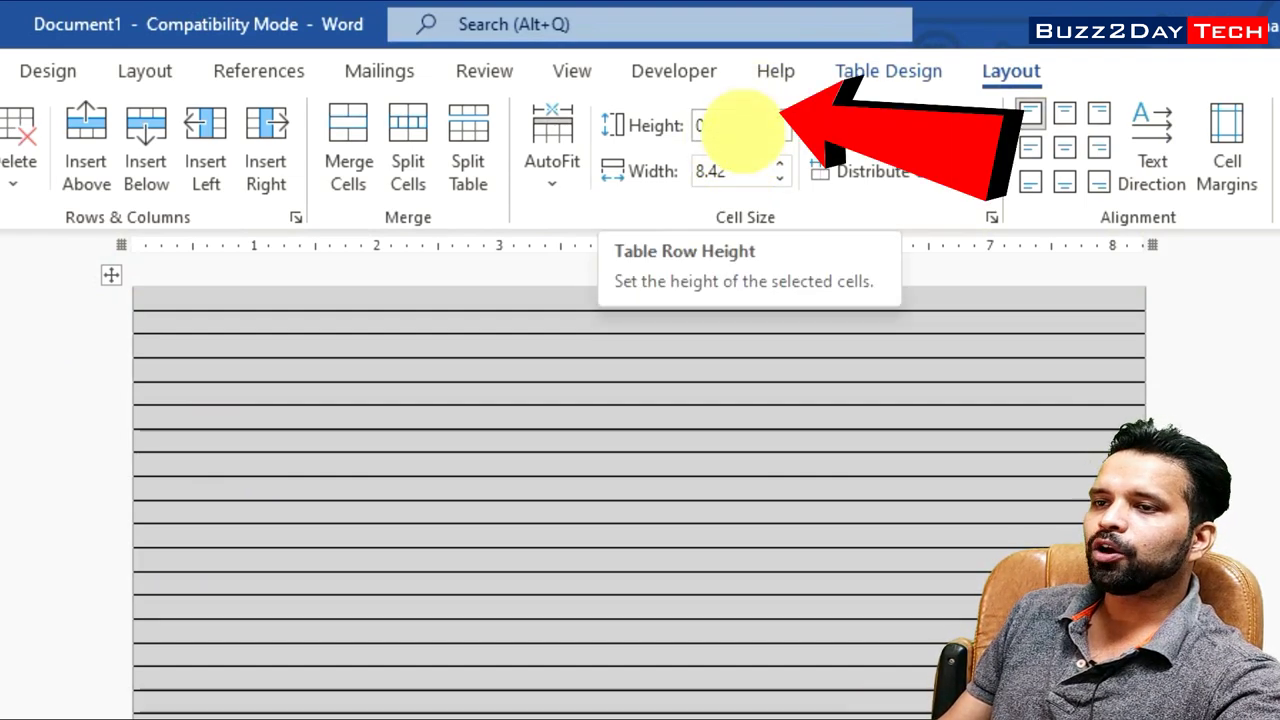
left_click(740, 127)
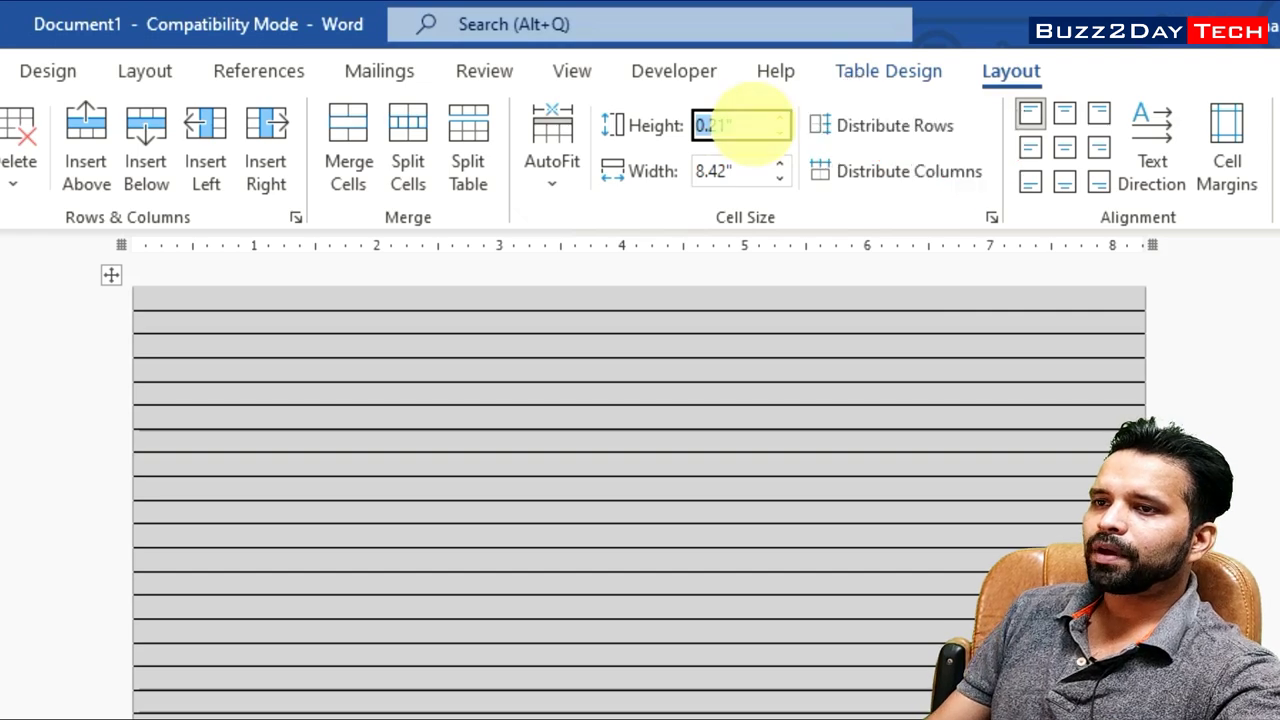
left_click(740, 127)
type("3")
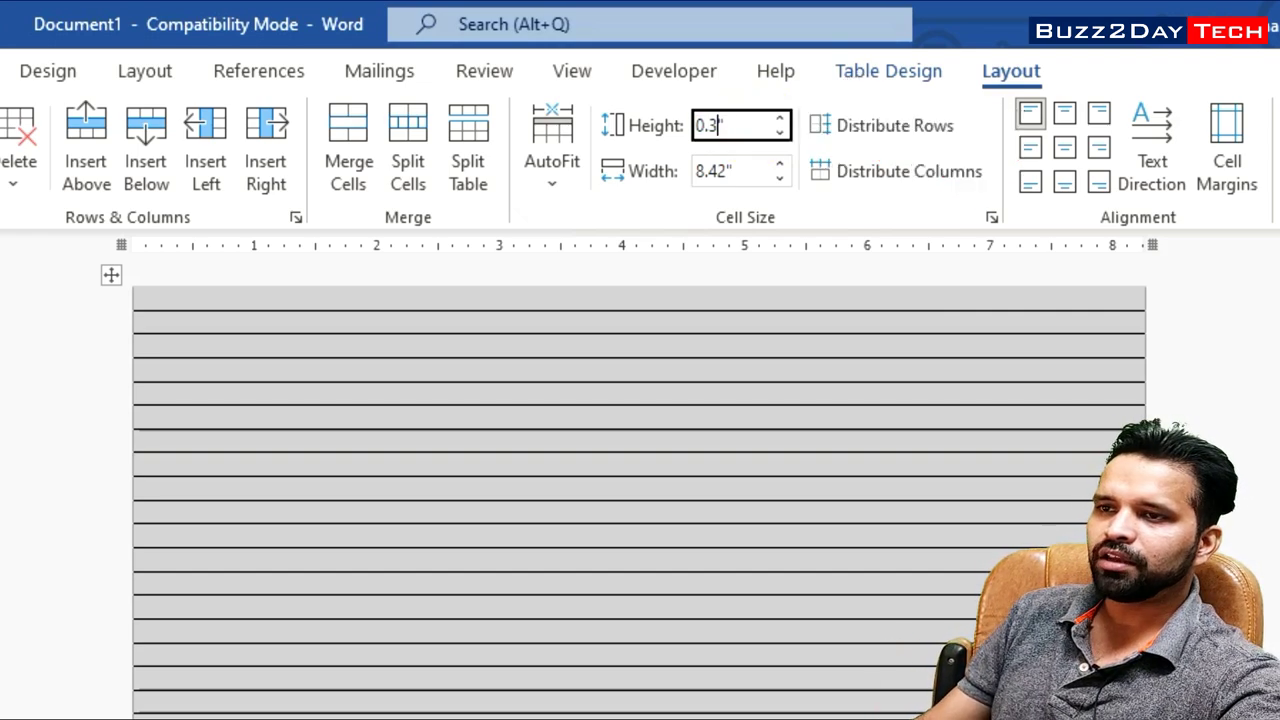
type("5")
key("Return")
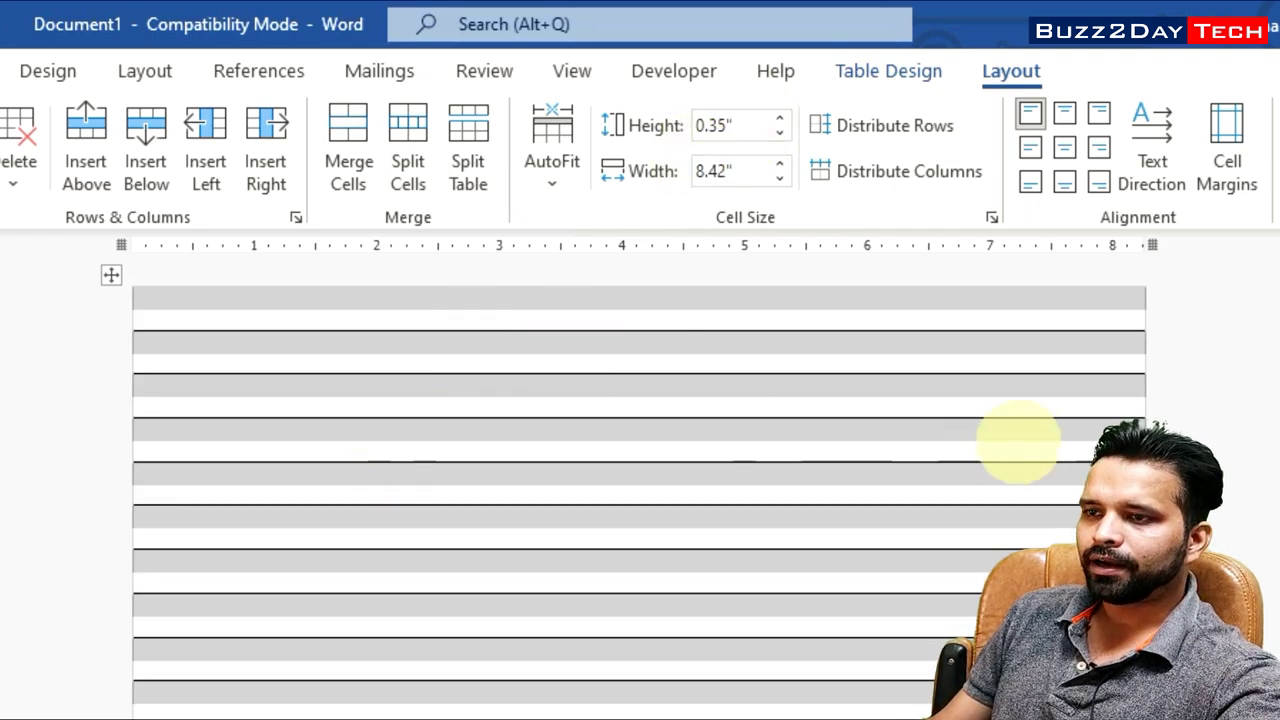
left_click(734, 480)
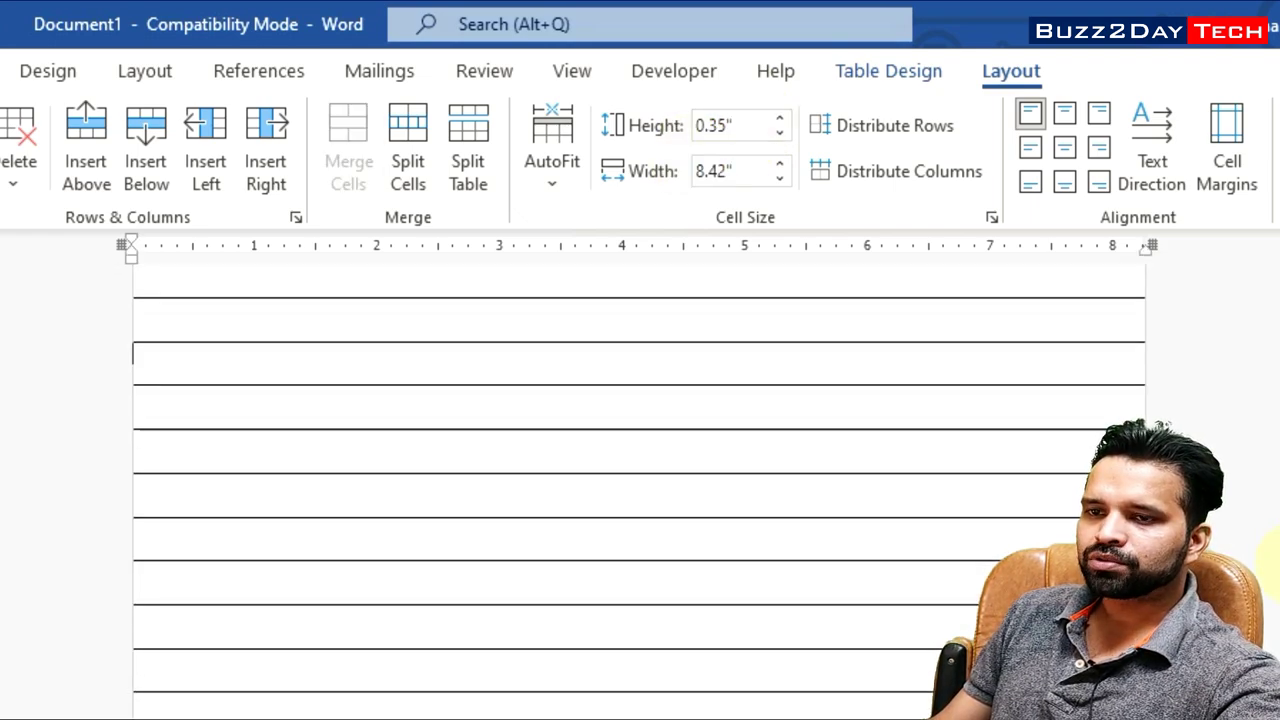
scroll(640, 480, "down", 1)
scroll(640, 480, "down", 3, "ctrl")
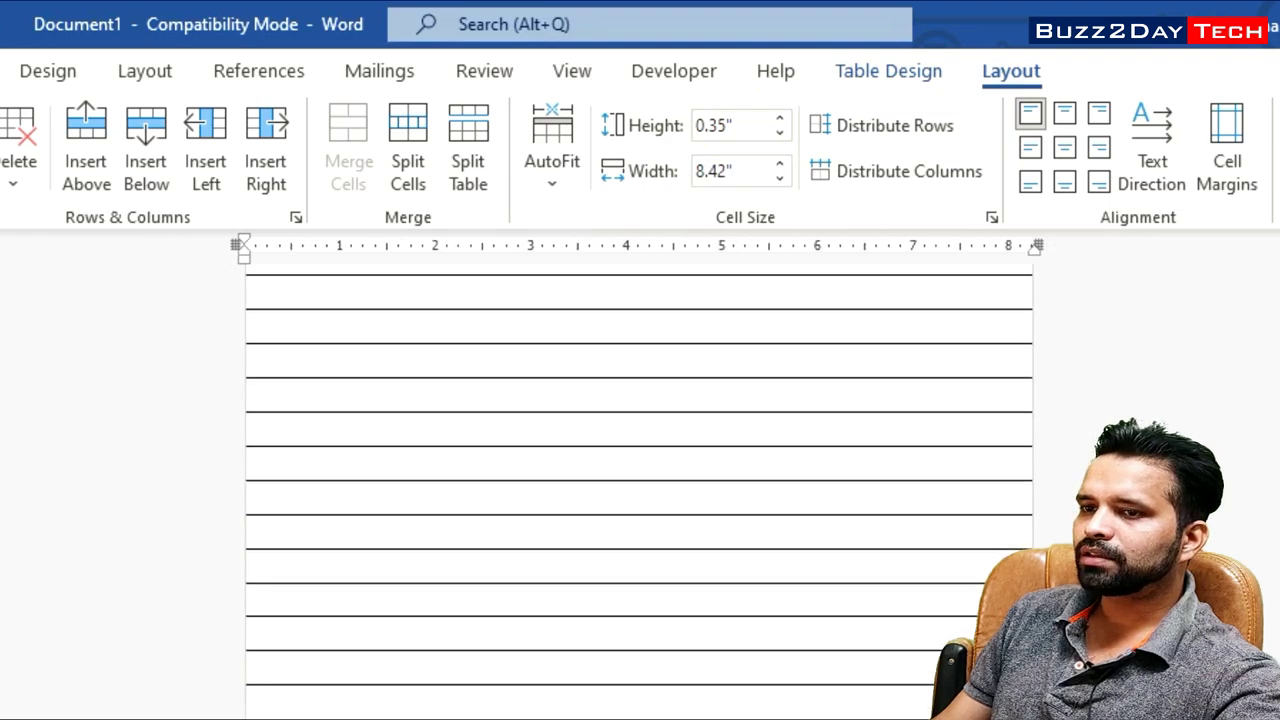
- Drag the first row's bottom border down to create a tall blank header band
scroll(640, 480, "down", 1)
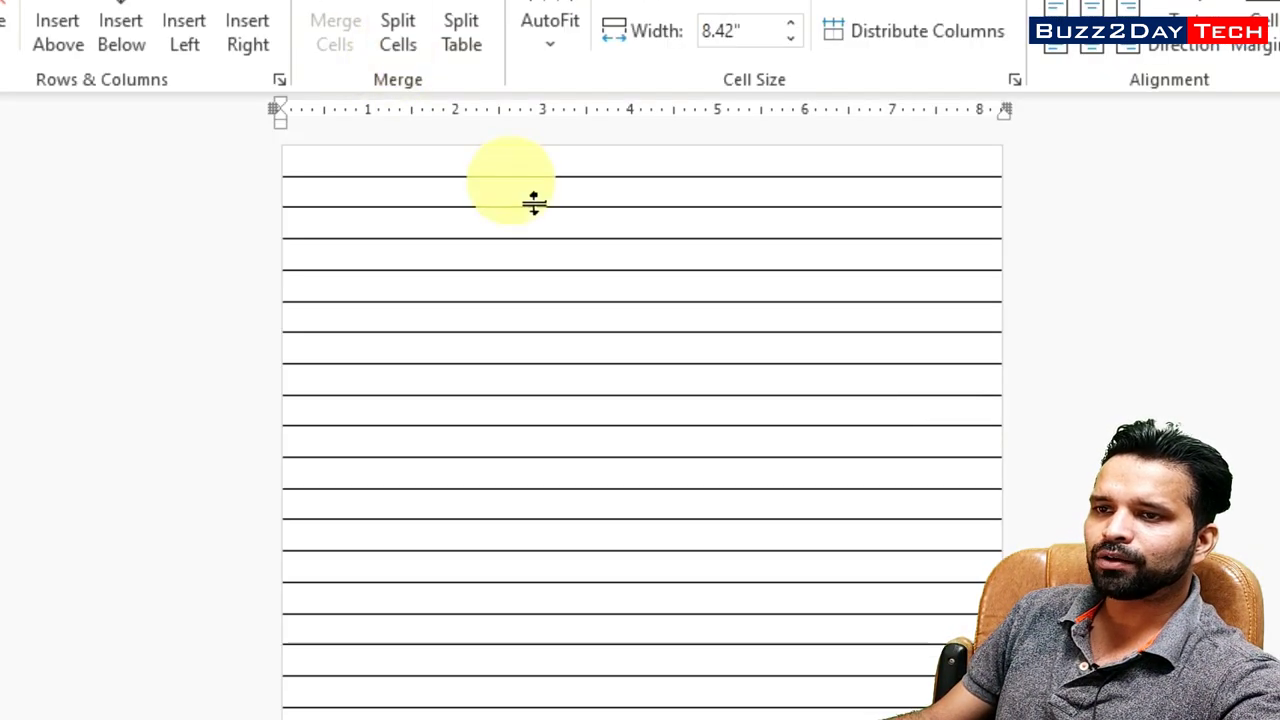
mouse_move(575, 219)
left_mouse_down()
mouse_move(546, 312)
mouse_move(557, 331)
left_mouse_up()
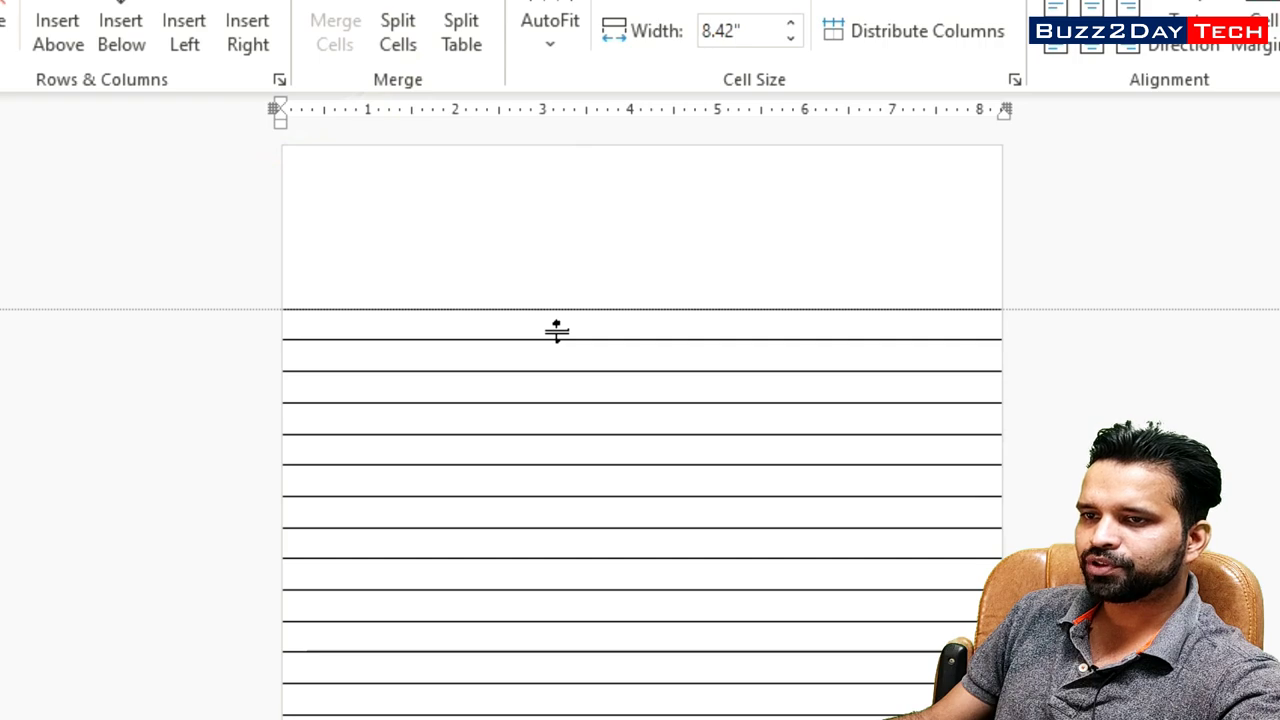
scroll(557, 331, "down", 3)
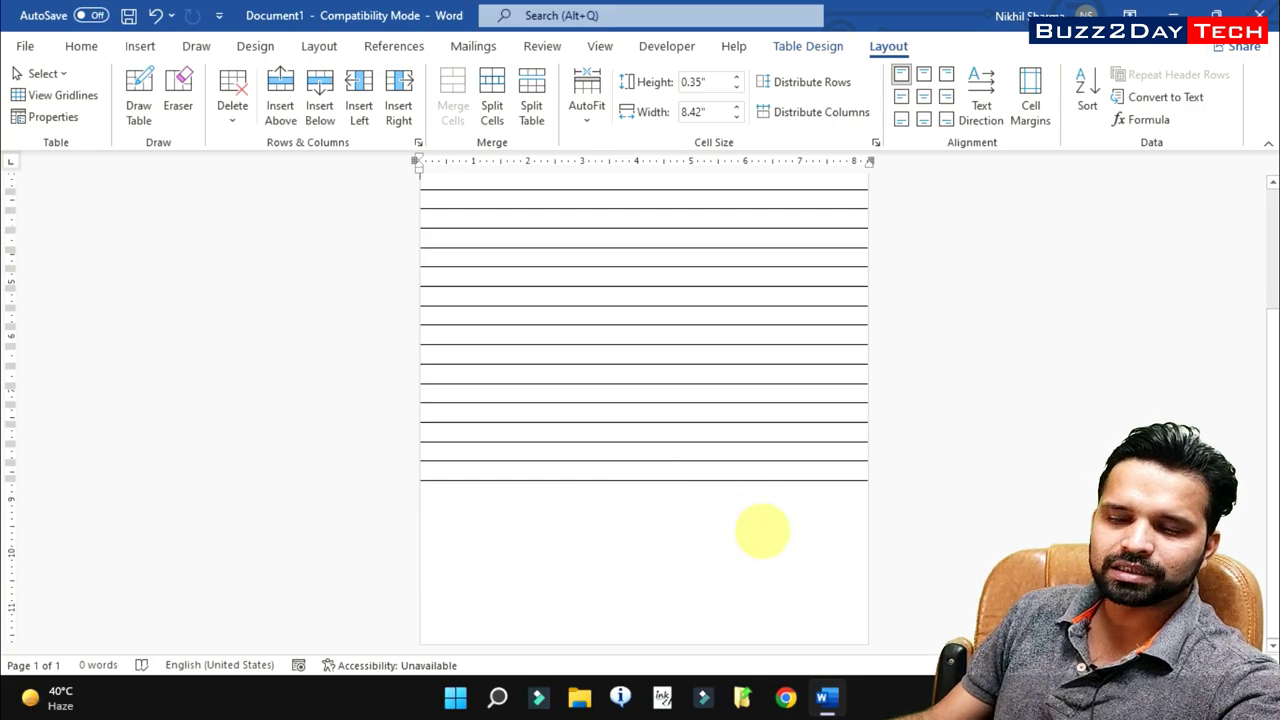
scroll(753, 558, "up", 3)
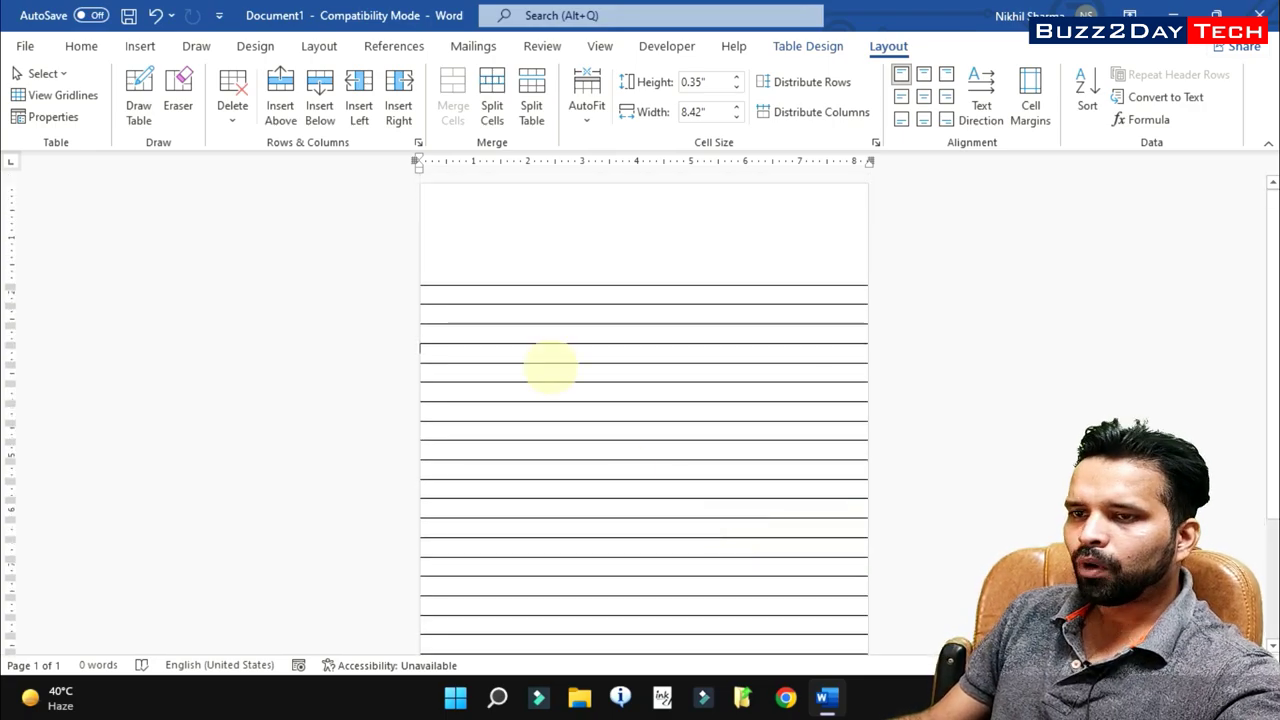
scroll(751, 349, "up", 2, "ctrl")
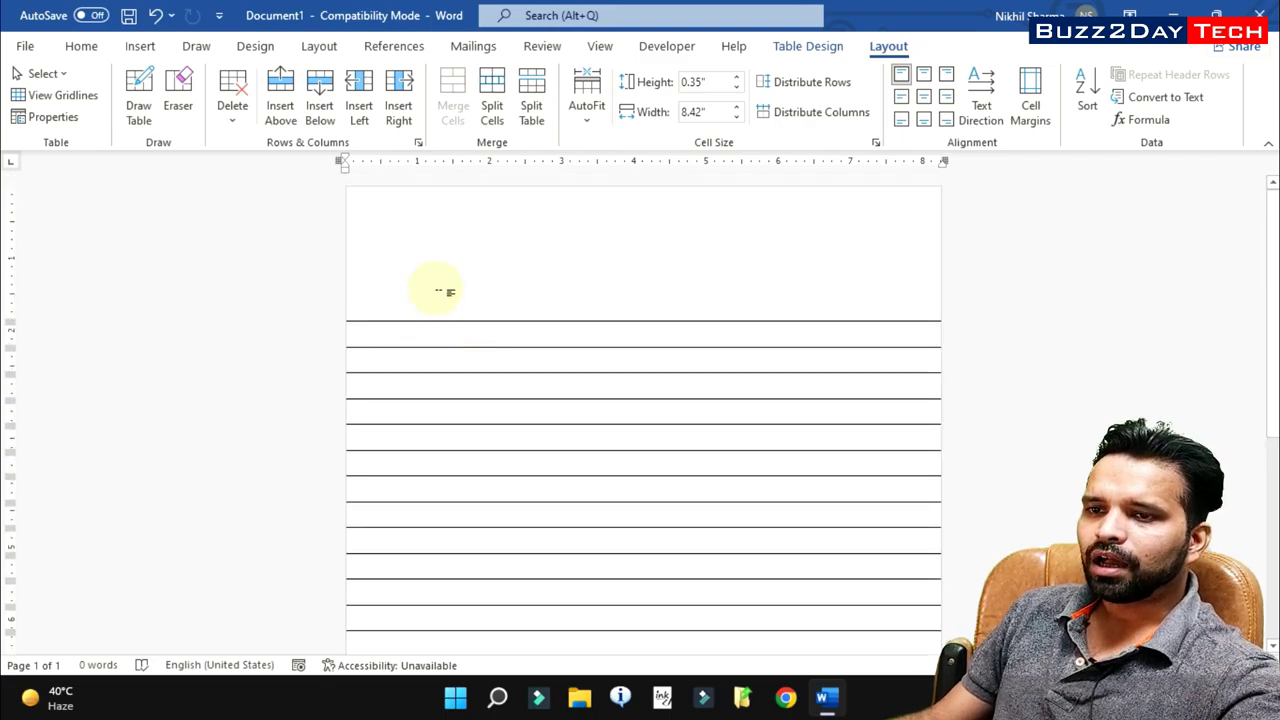
- Draw a straight line shape 8.26" wide across the top band, edge to edge
left_click(497, 424)
left_click(462, 317)
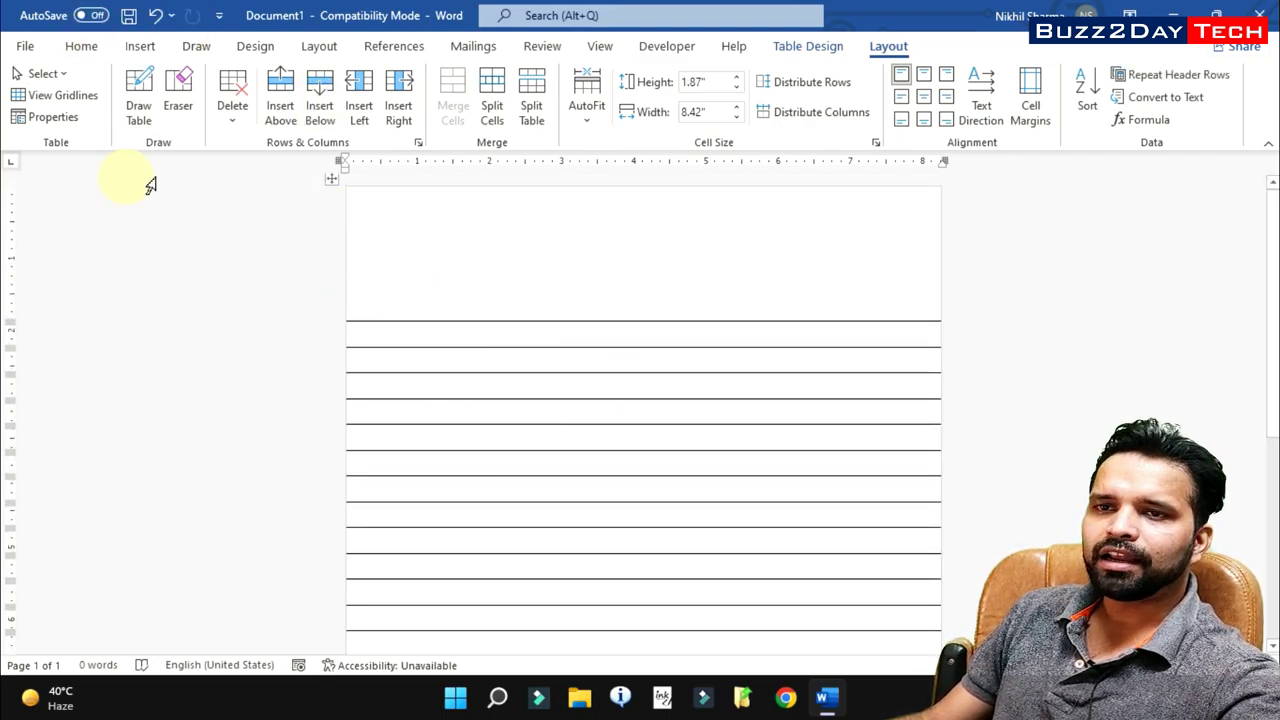
left_click(139, 50)
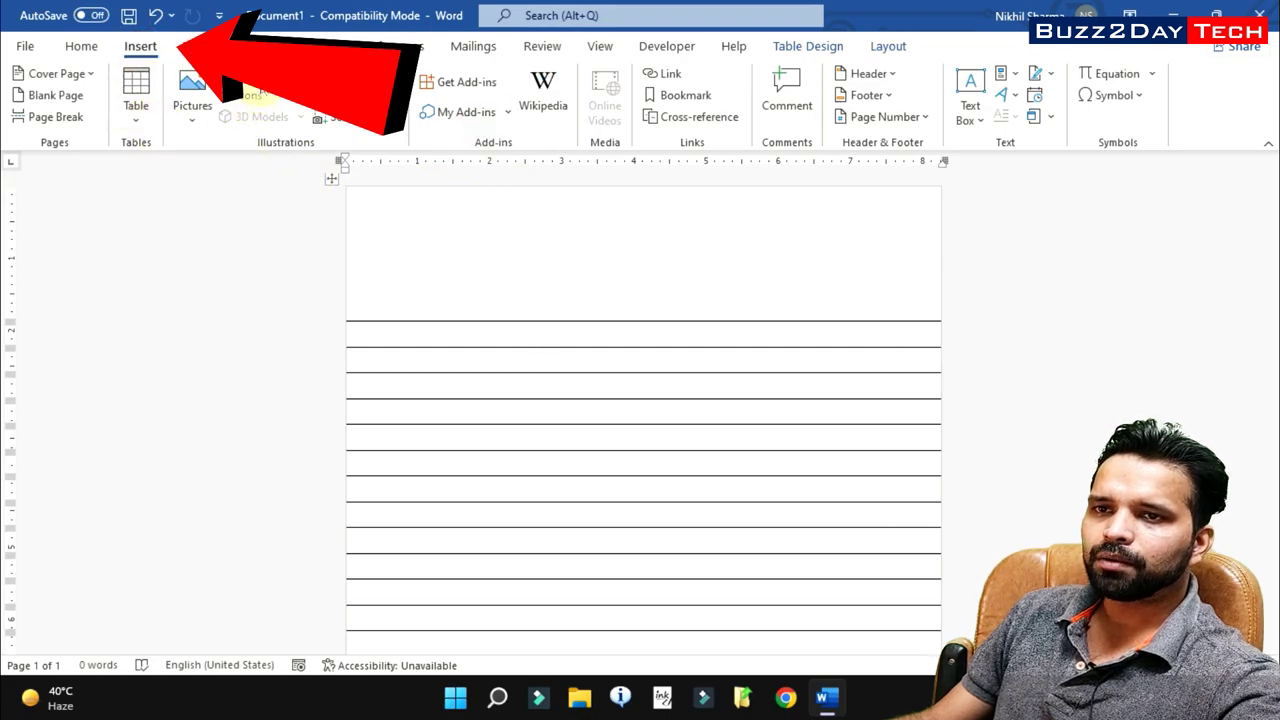
left_click(238, 74)
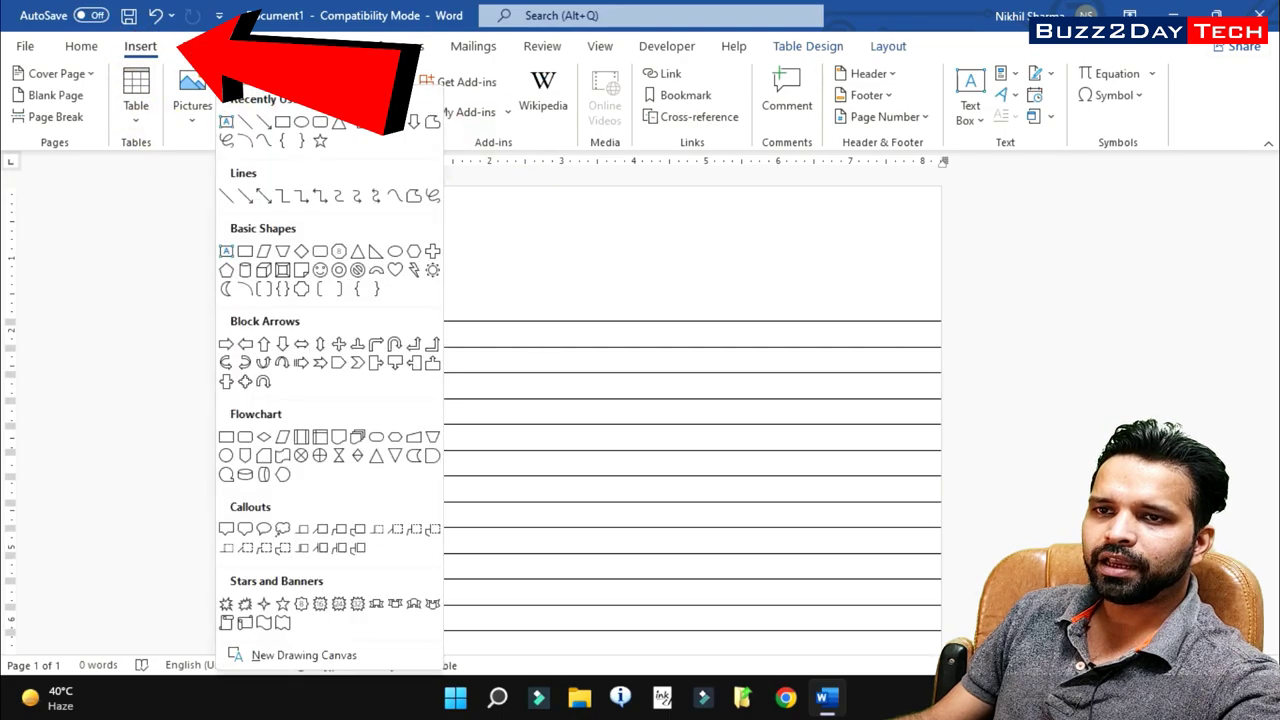
left_click(247, 124)
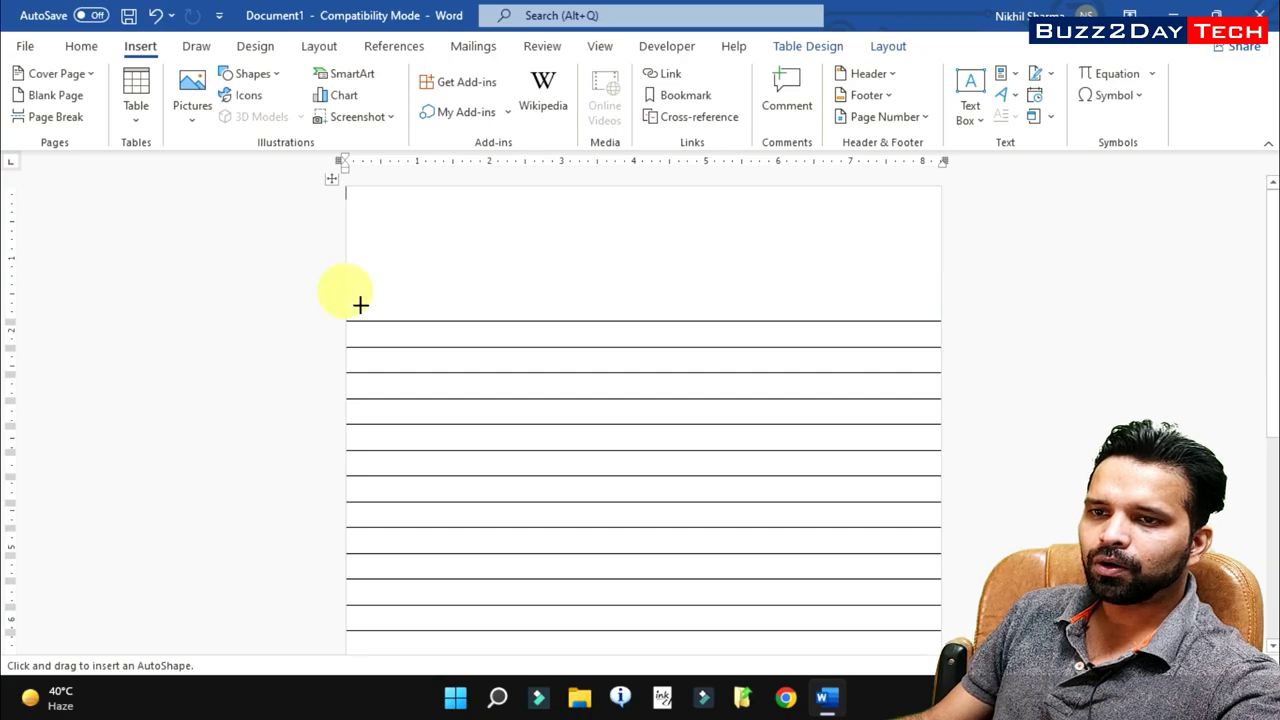
left_click_drag(360, 305, 542, 293)
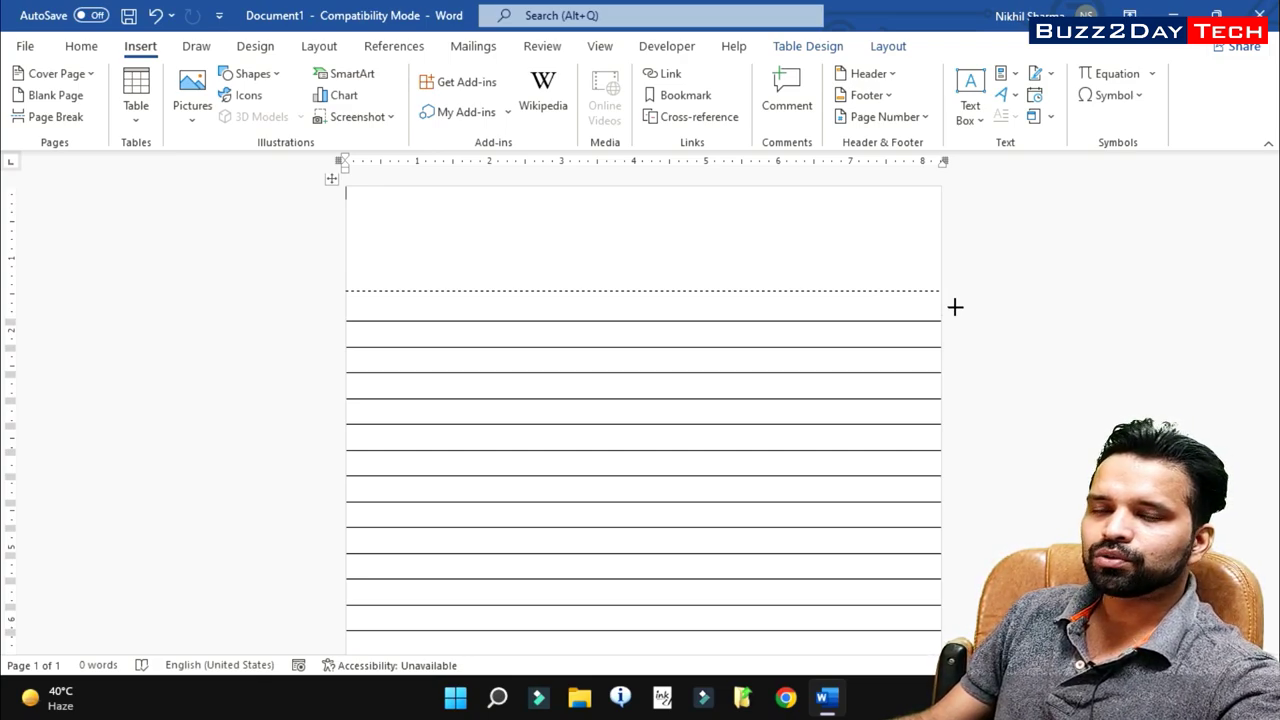
left_click_drag(957, 307, 943, 291)
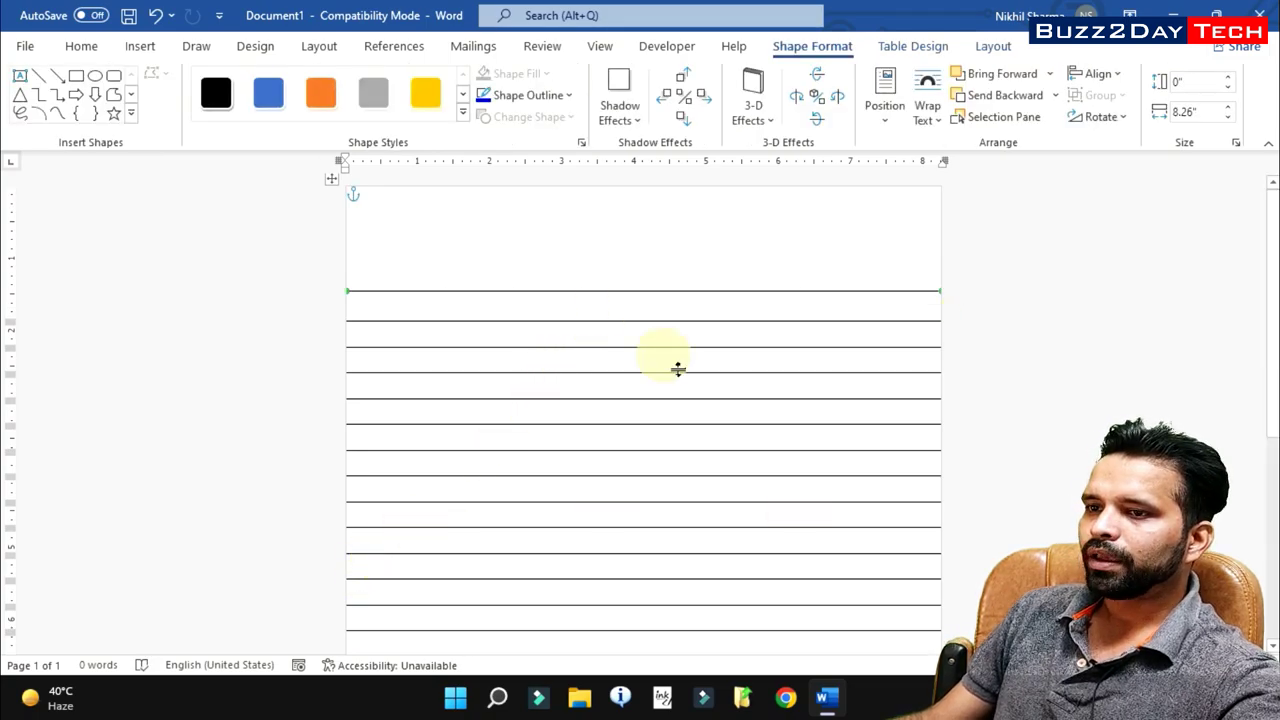
- Colour the line red, paste a copy, and nudge it just below the original
left_click(566, 95)
left_click(497, 274)
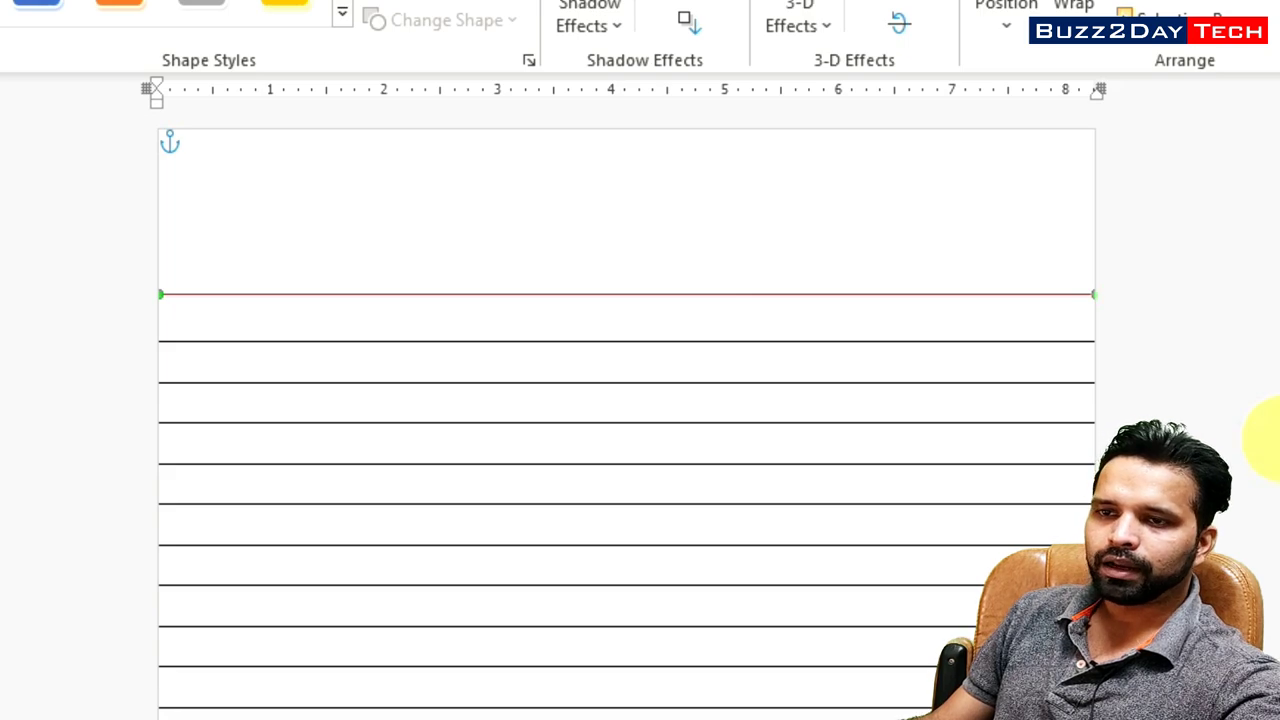
key("ctrl+v")
key("Up")
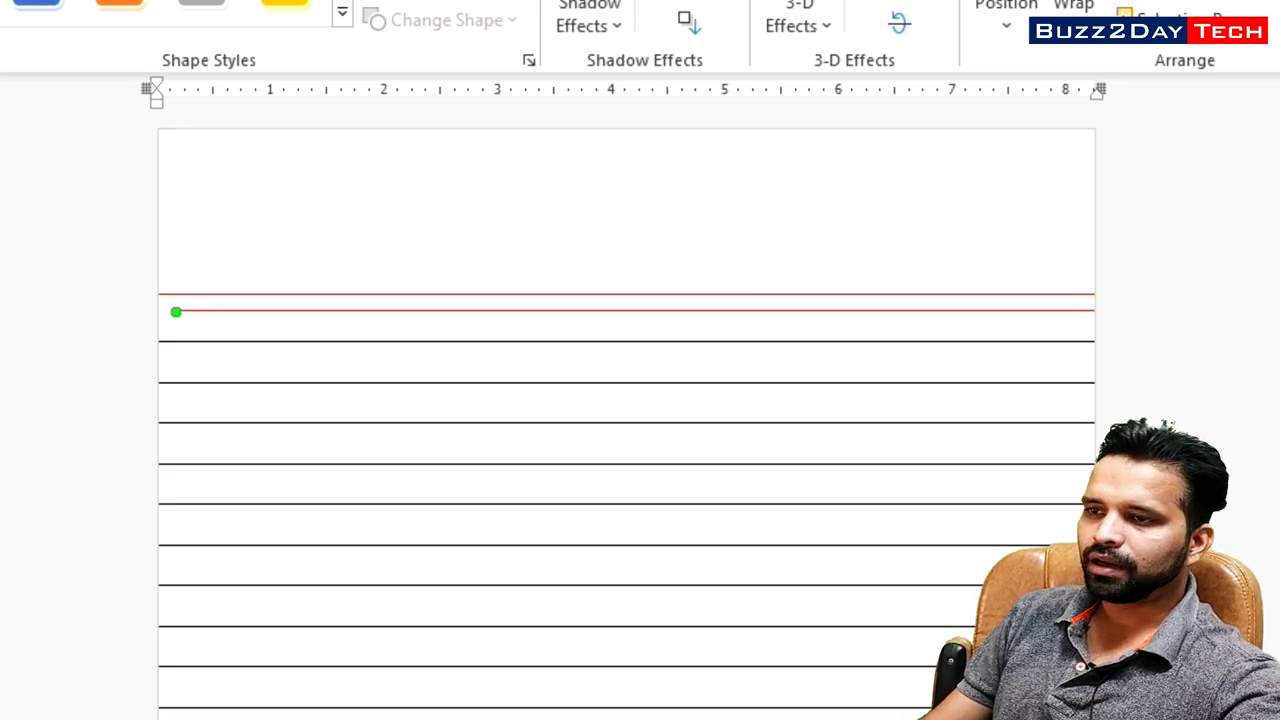
key("Up")
key("Up")
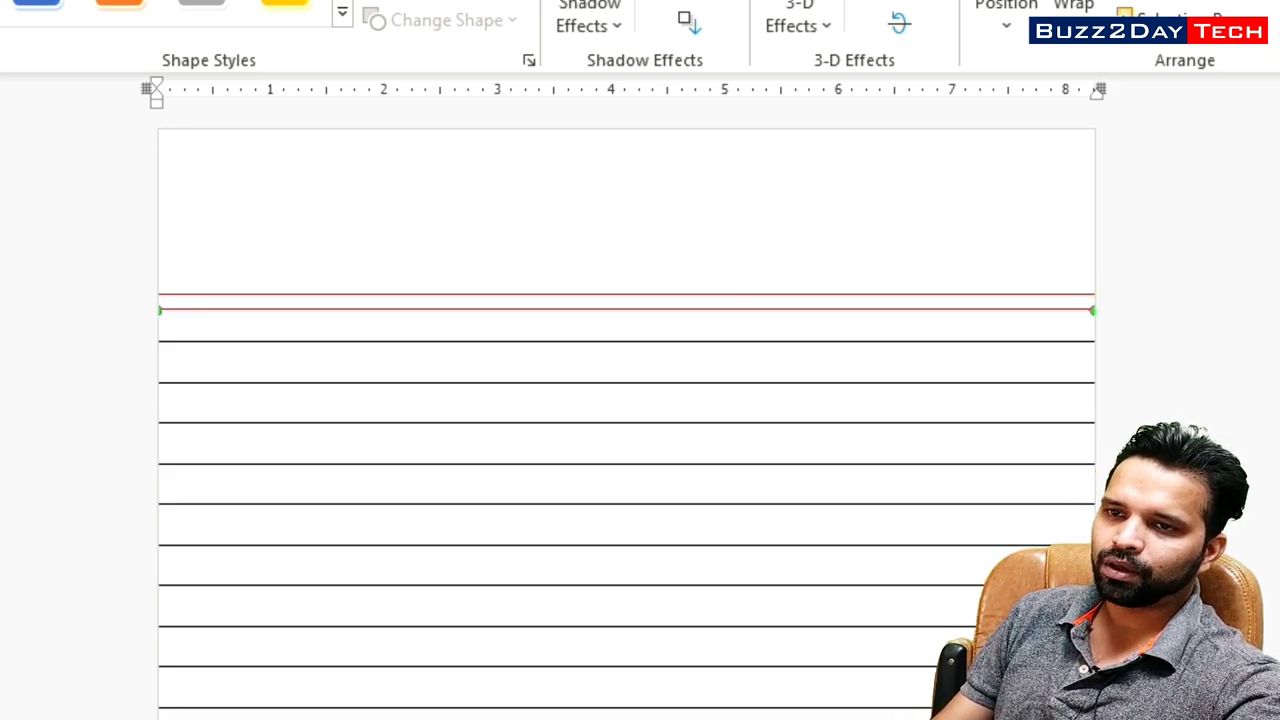
key("Up")
key("Up")
key("Up")
key("Up")
key("Up")
key("Down")
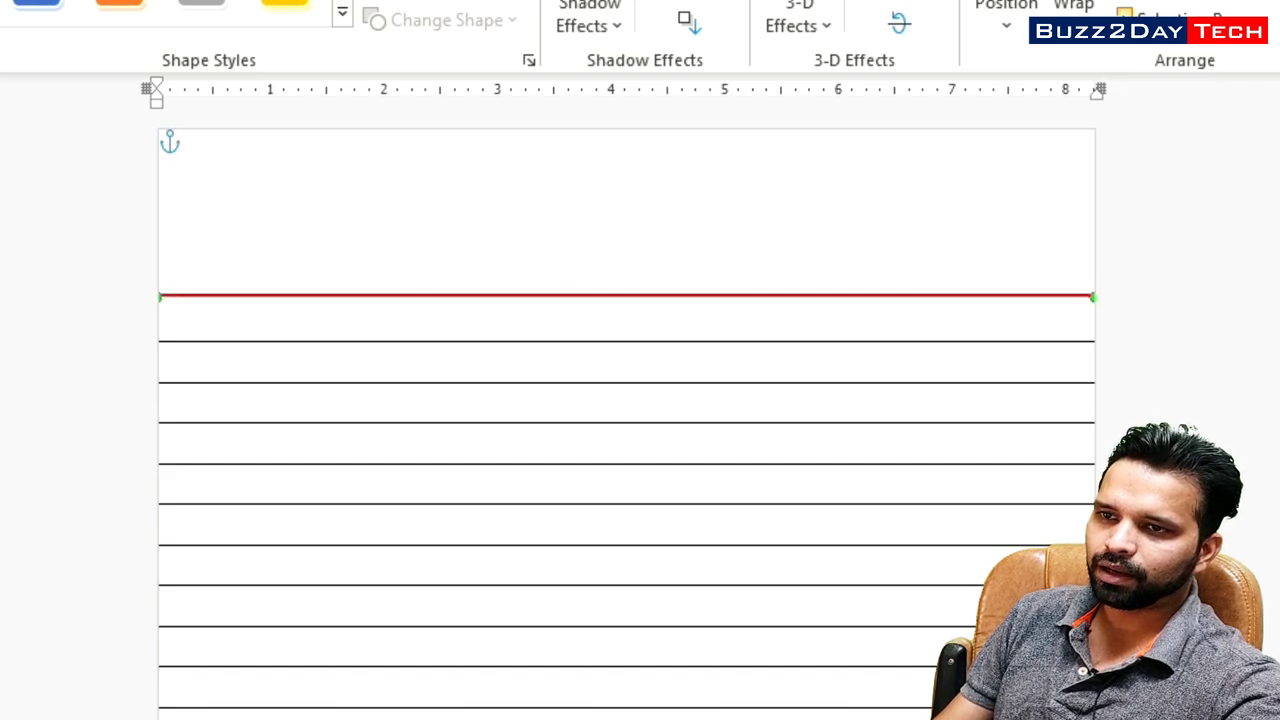
key("Down")
key("Down")
key("Down")
key("Down")
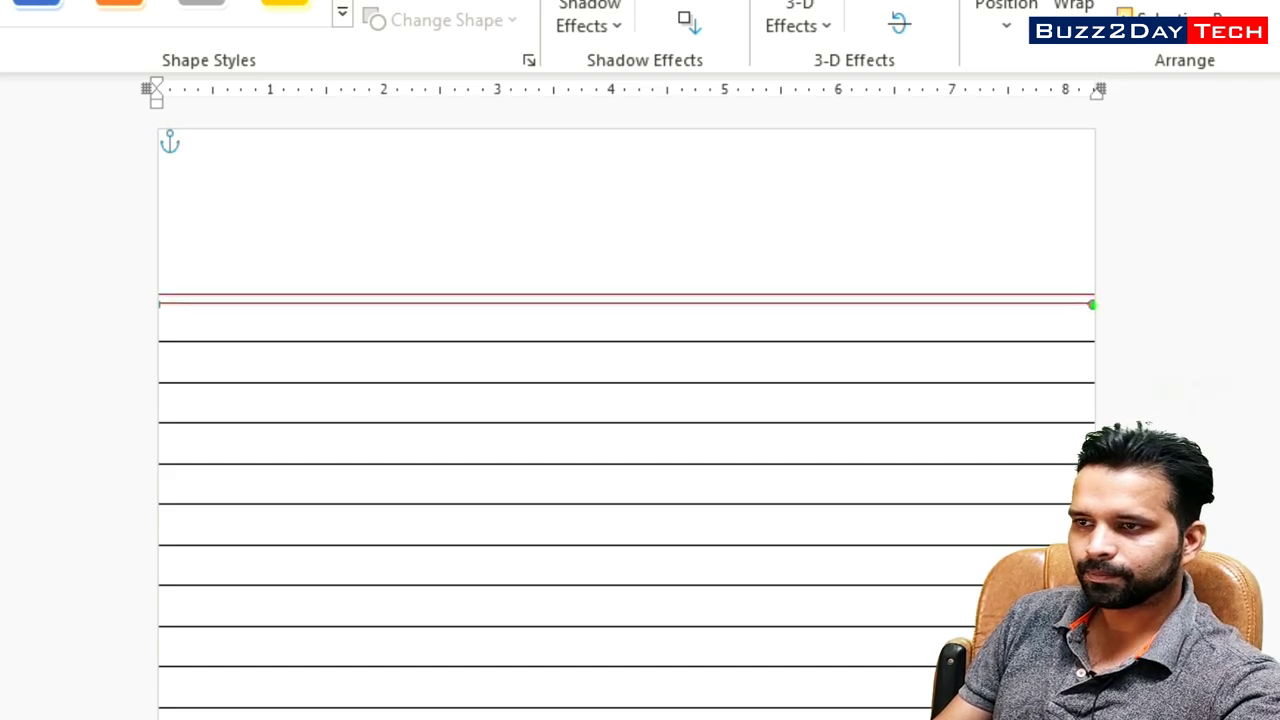
key("Up")
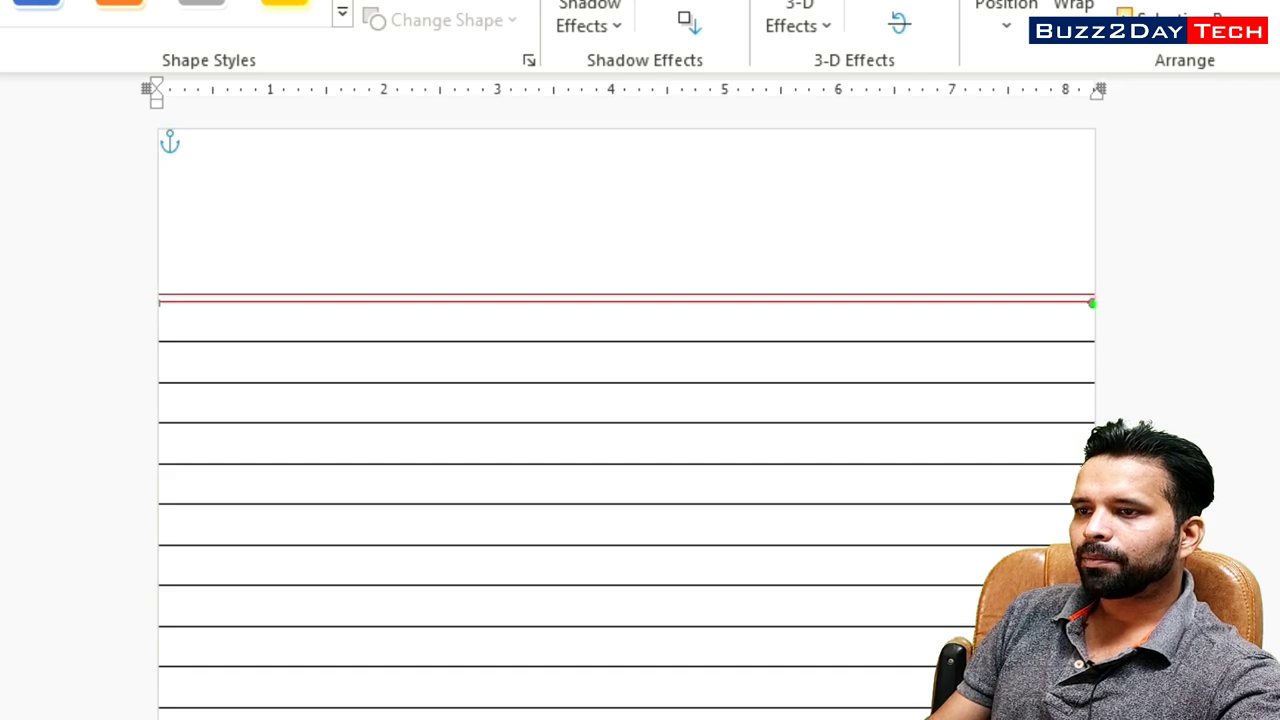
- Deselect the red lines and scroll through the page to see where the table ends
left_click(829, 591)
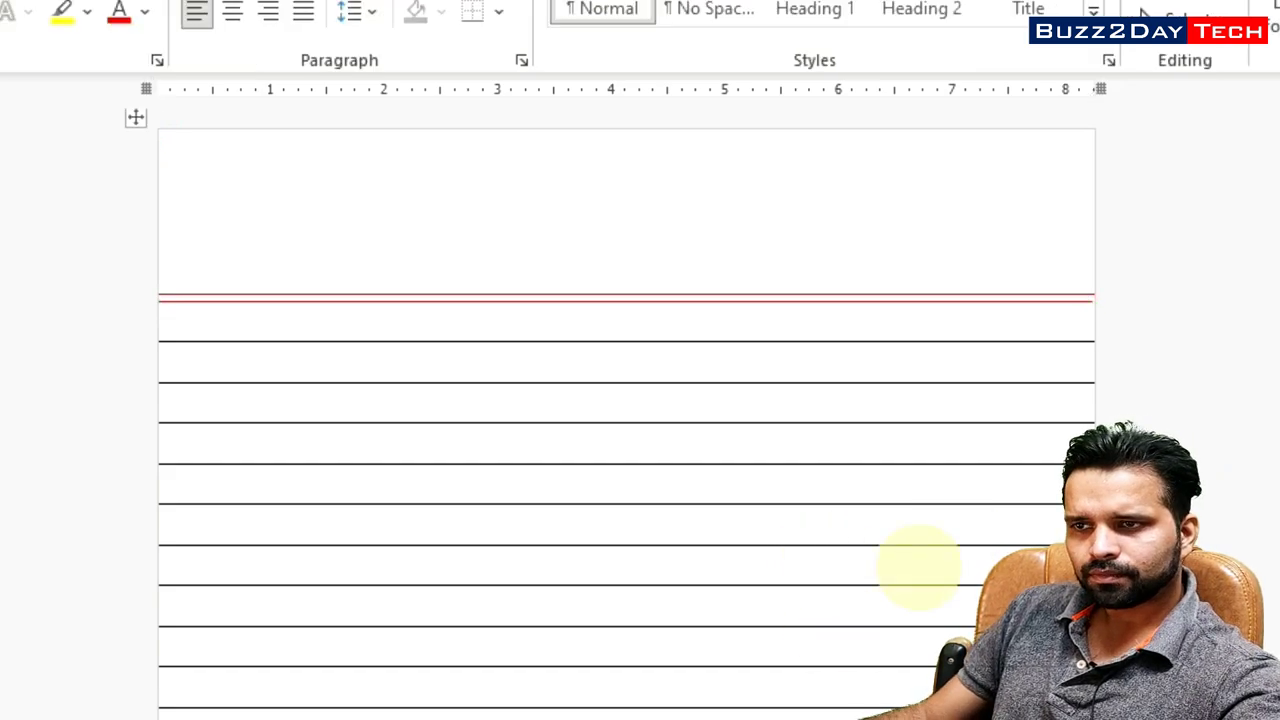
scroll(914, 571, "down", 2)
scroll(914, 571, "down", 4)
scroll(626, 400, "up", 2)
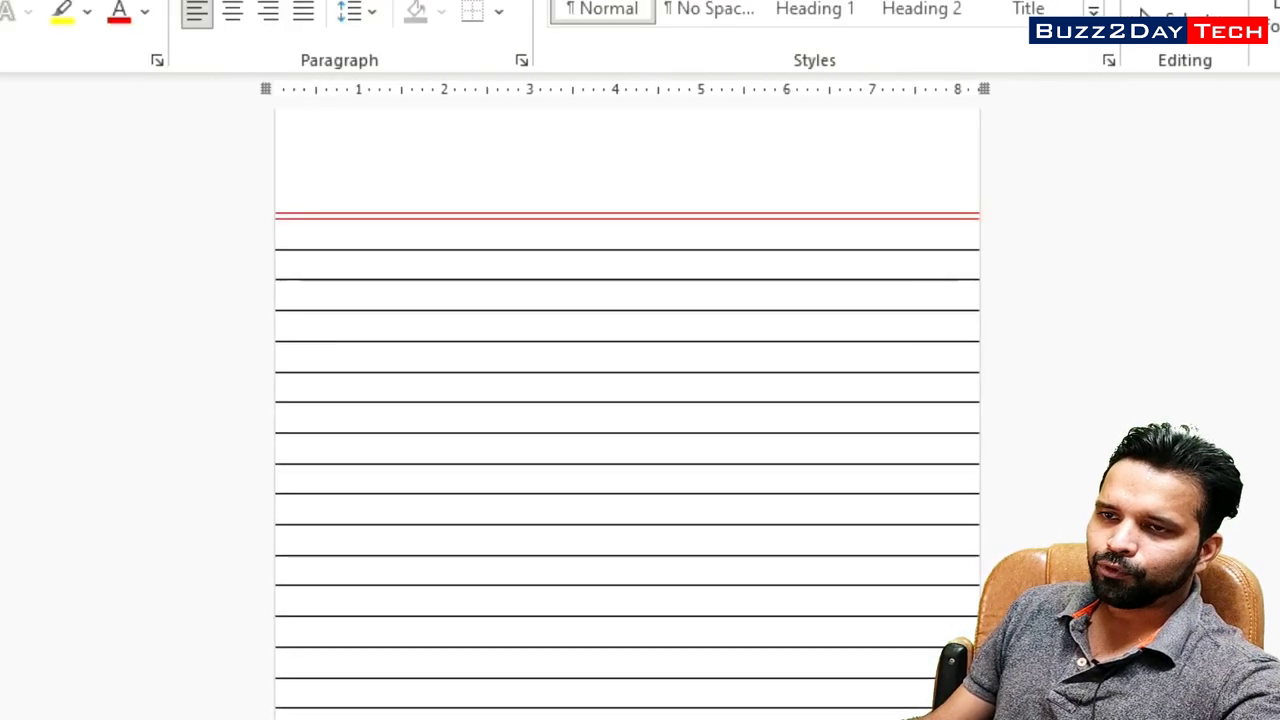
scroll(626, 400, "up", 3)
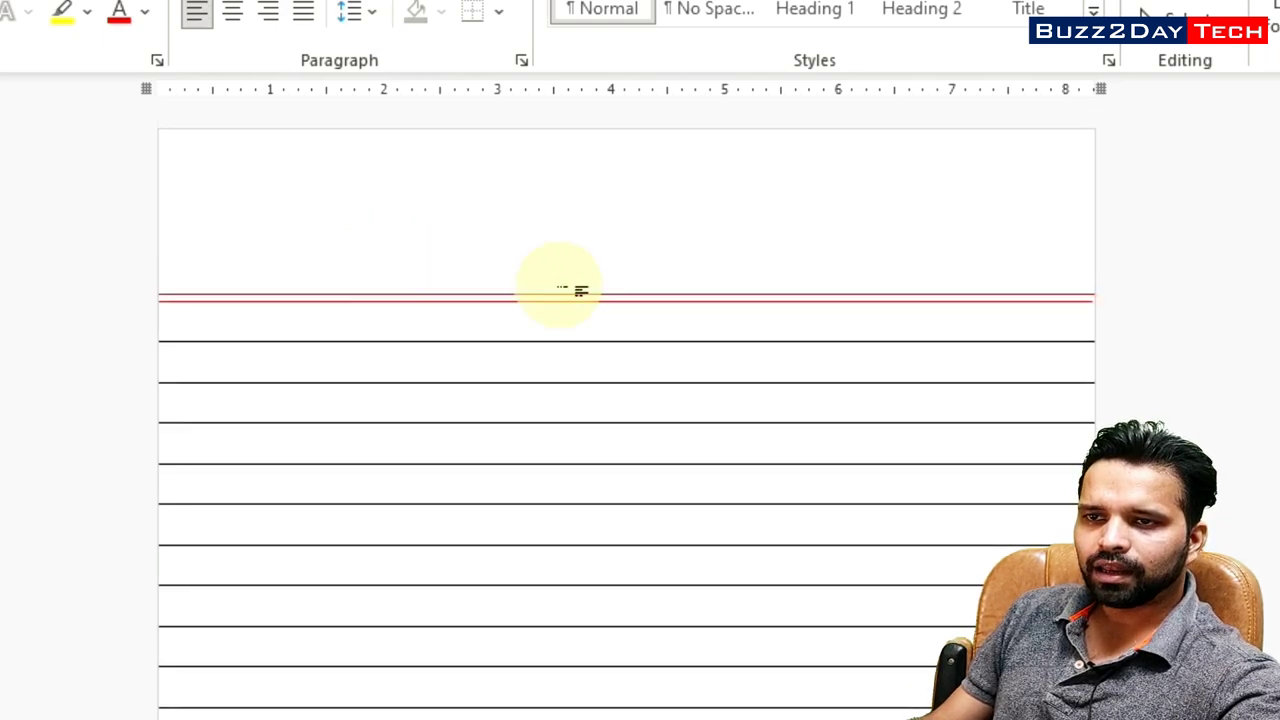
scroll(694, 411, "down", 1)
scroll(694, 425, "down", 4)
scroll(880, 652, "up", 2)
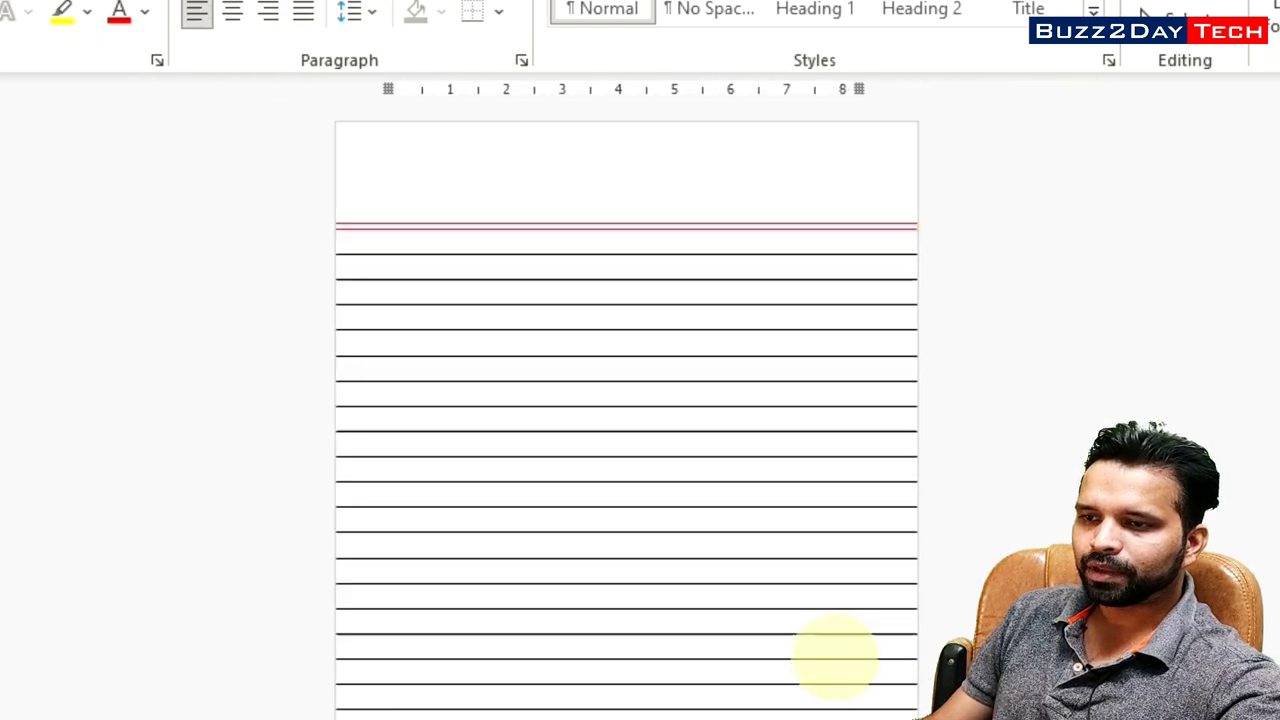
scroll(920, 670, "down", 1)
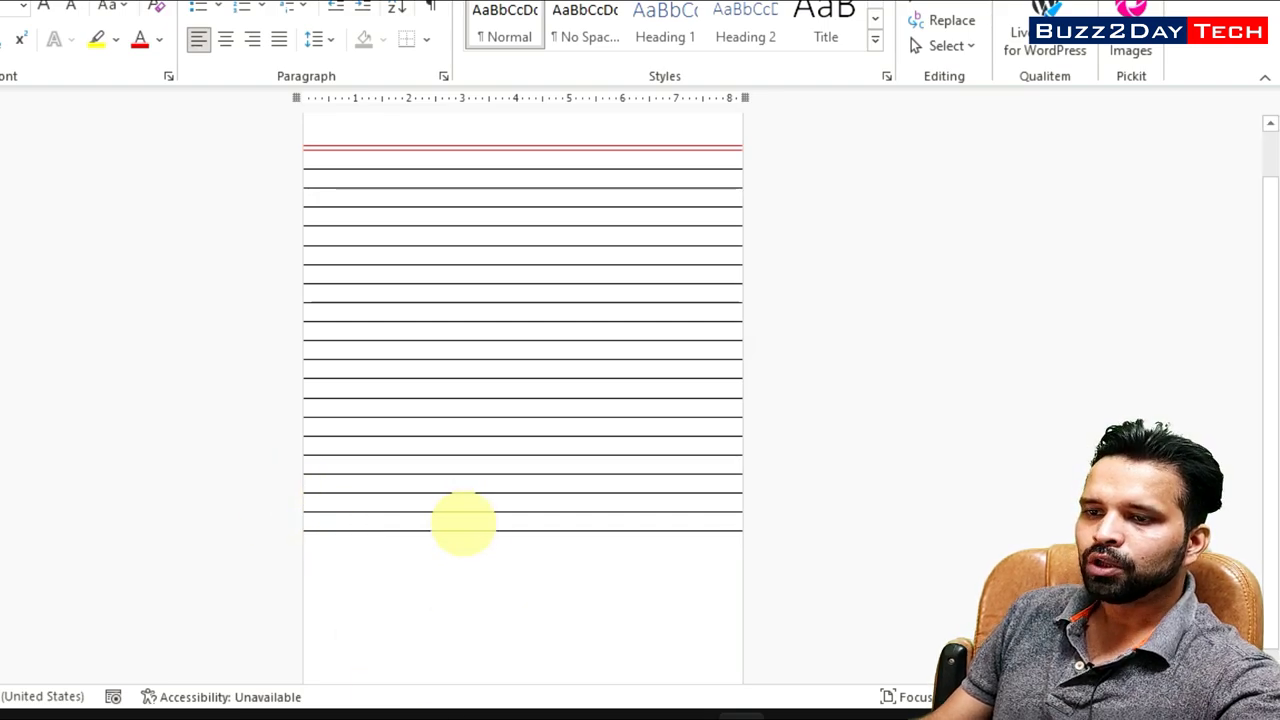
scroll(617, 595, "down", 2)
scroll(617, 595, "up", 1)
scroll(617, 595, "up", 2)
scroll(620, 594, "down", 2)
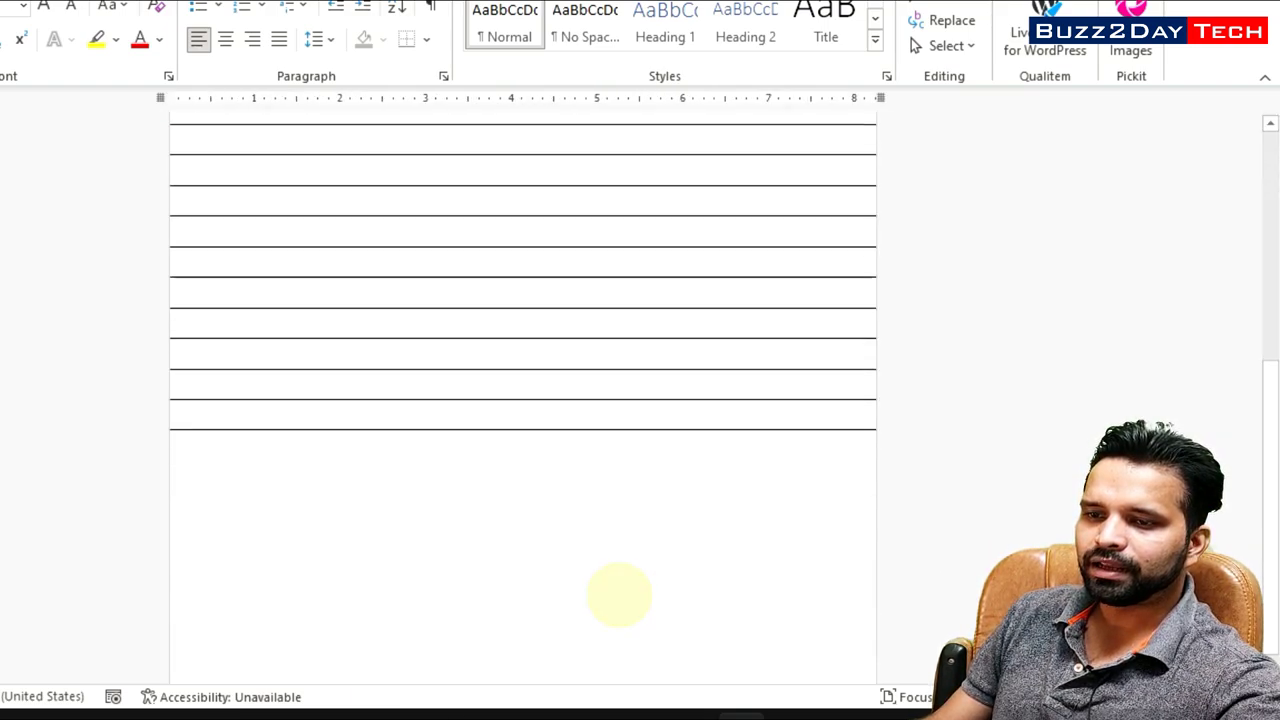
- Add ruled rows with Tab from the last row so the table reaches the page bottom
left_click(226, 392)
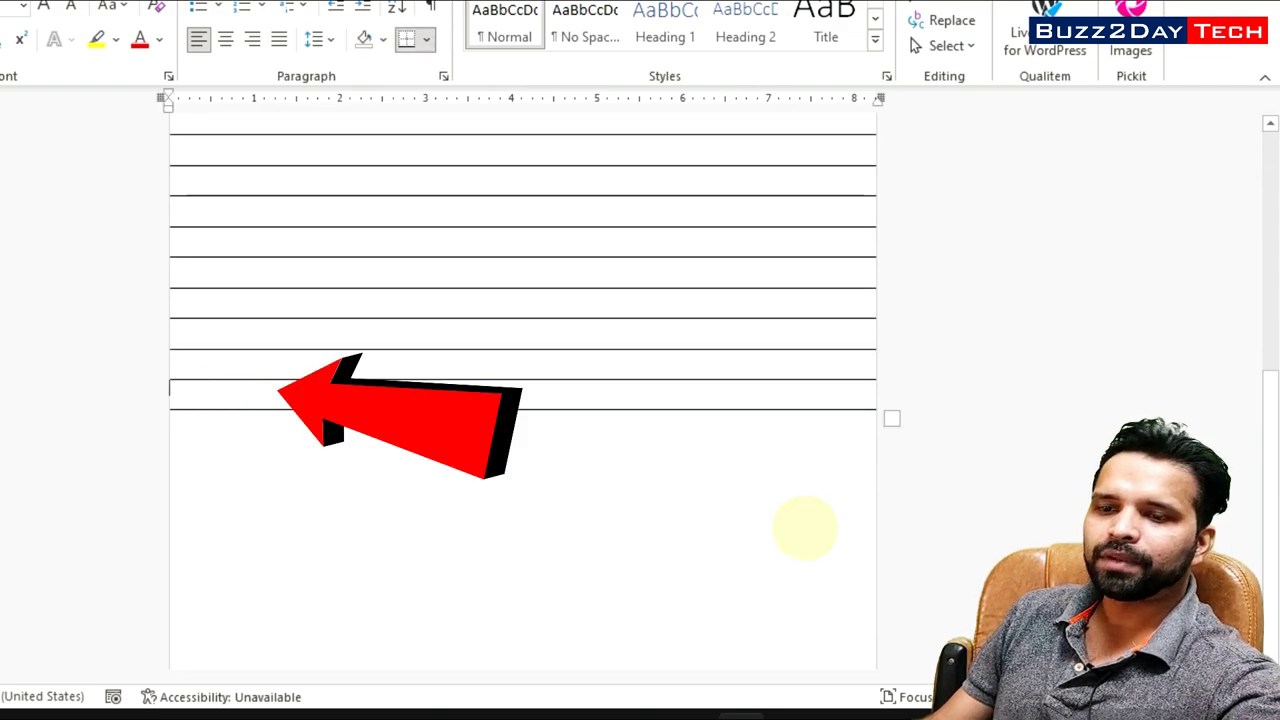
key("Tab")
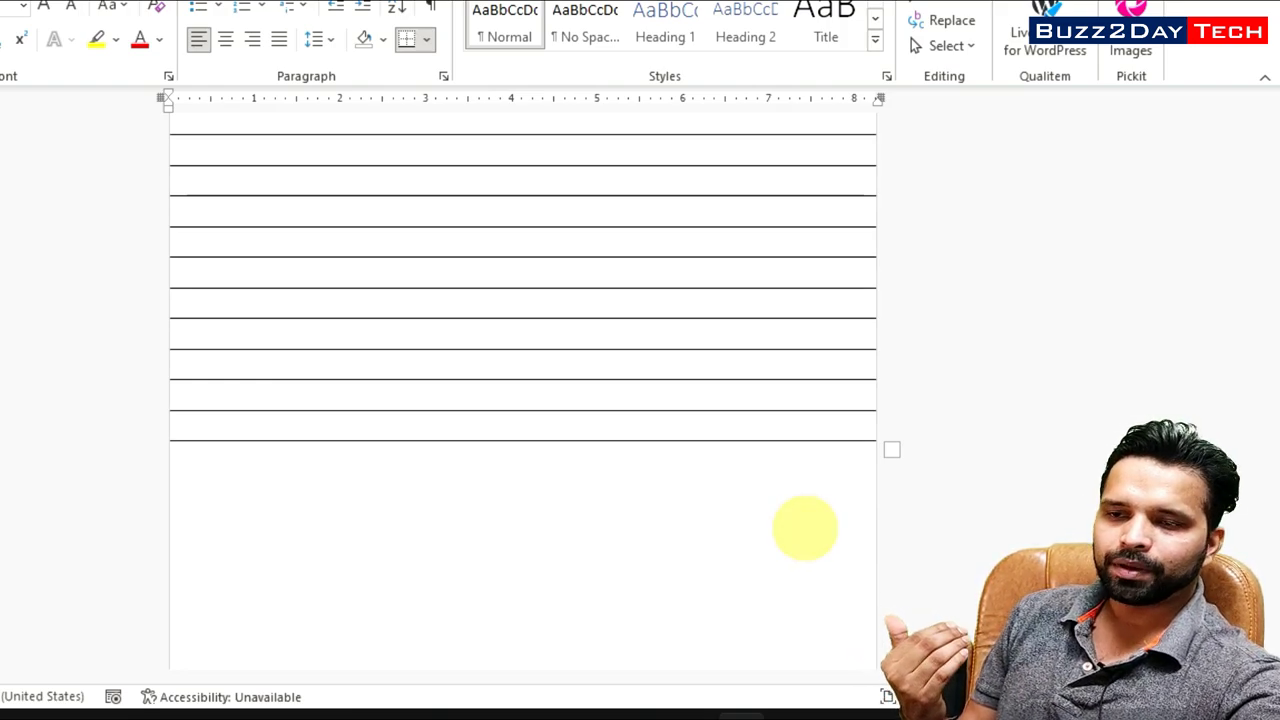
key("Tab")
key("Tab")
key("Tab")
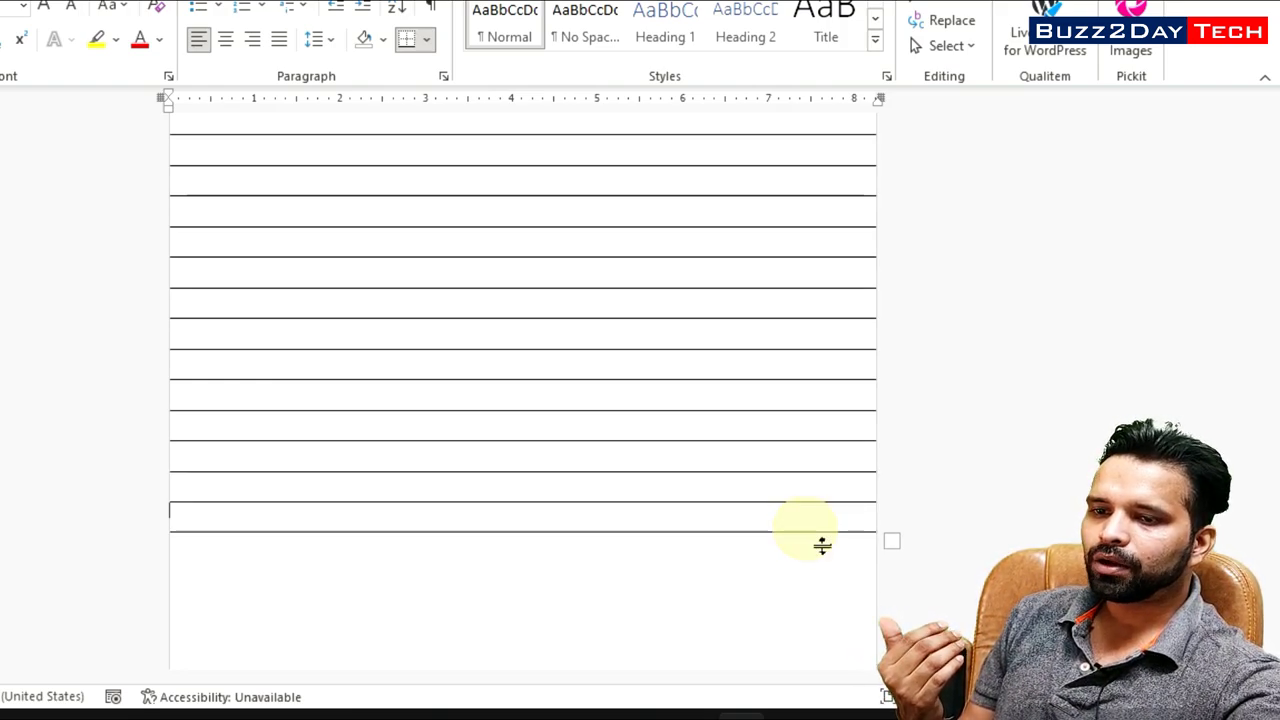
key("Tab")
key("Tab")
key("Tab")
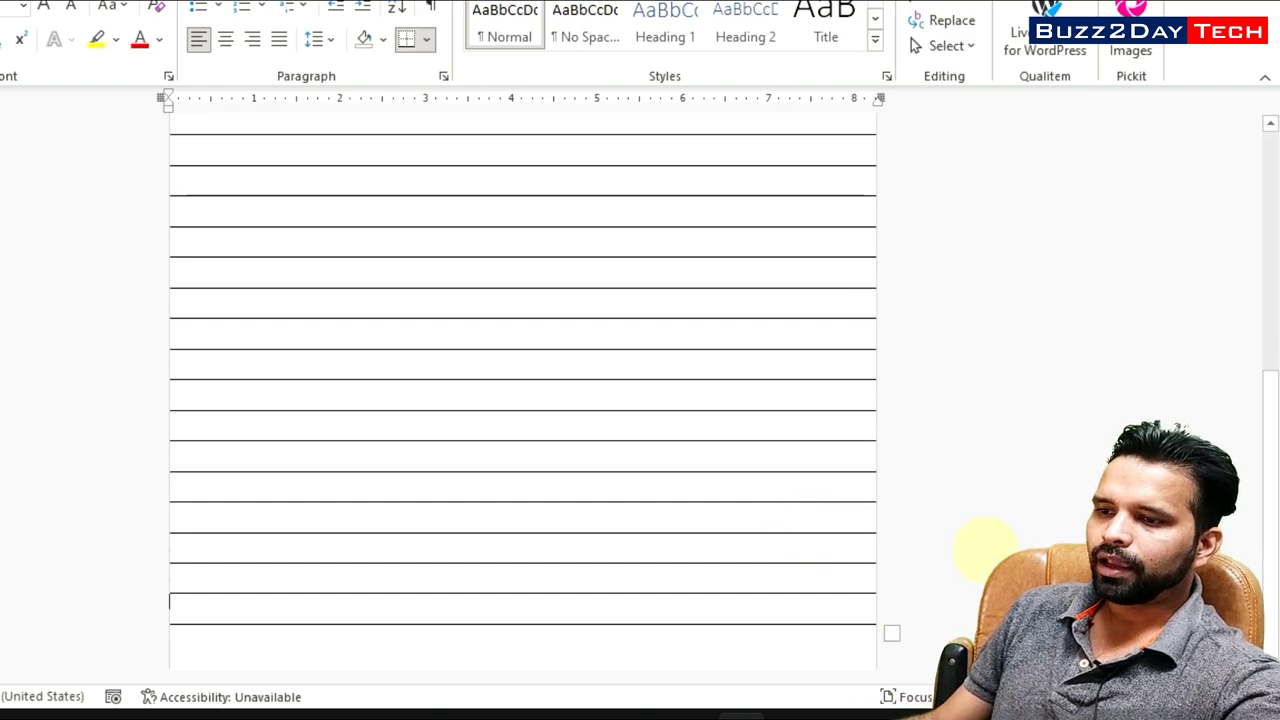
scroll(850, 548, "down", 4)
scroll(995, 520, "down", 2)
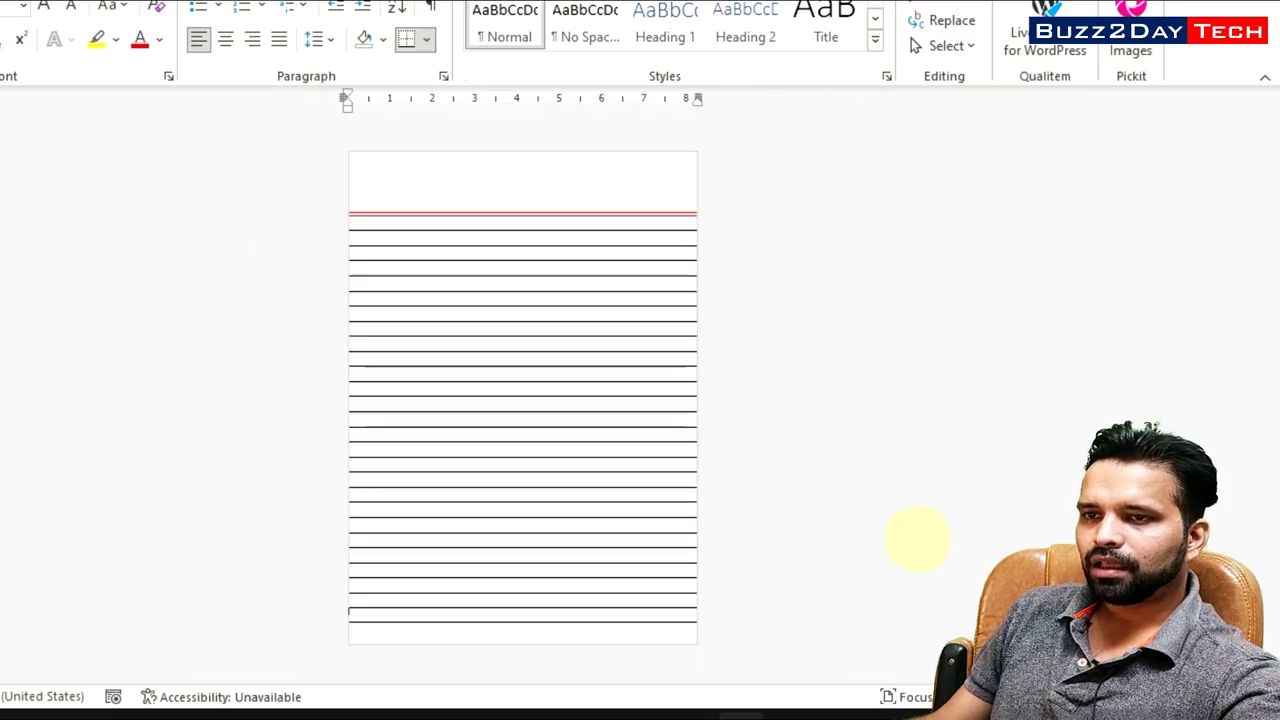
scroll(826, 517, "up", 5)
scroll(826, 508, "up", 2)
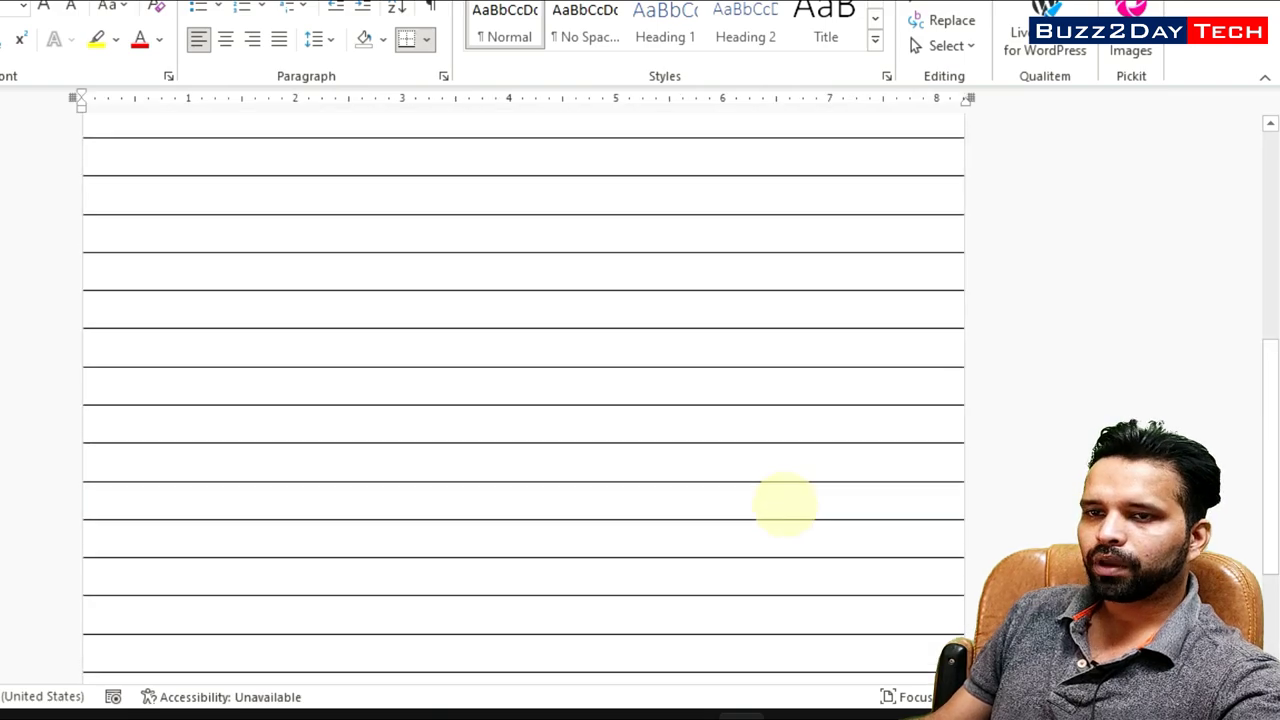
scroll(786, 506, "up", 5)
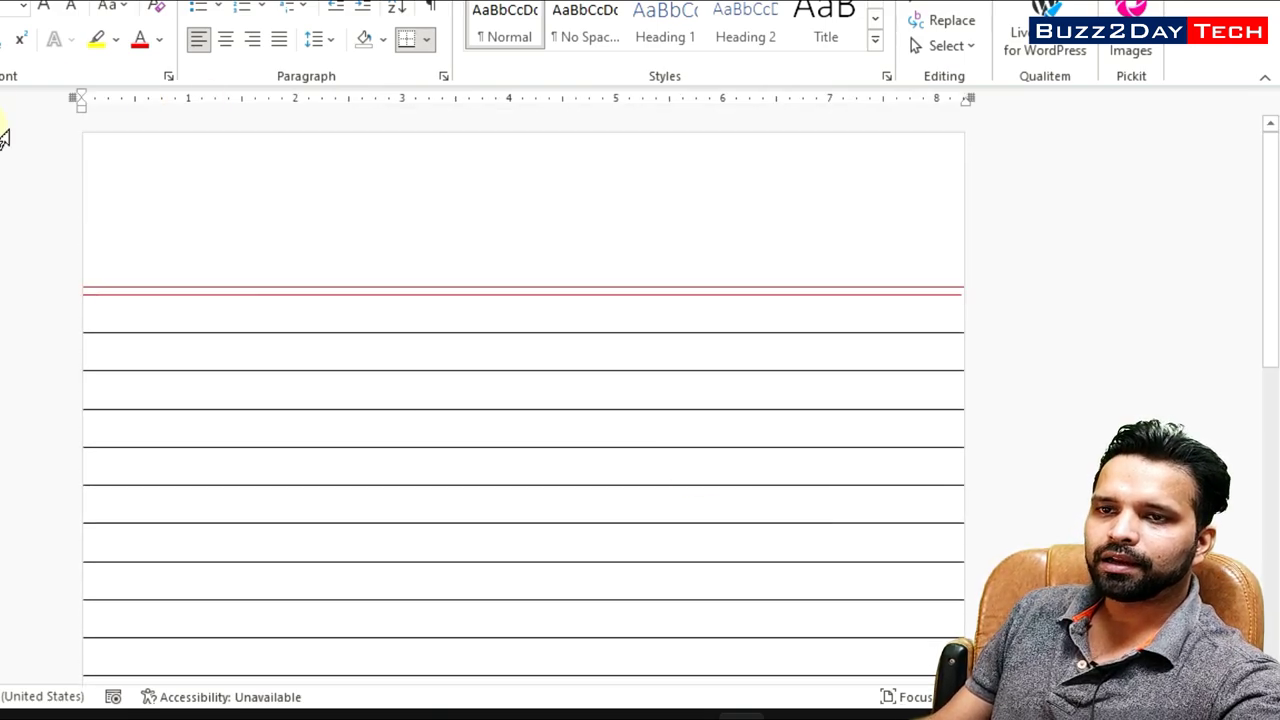
left_click(98, 55)
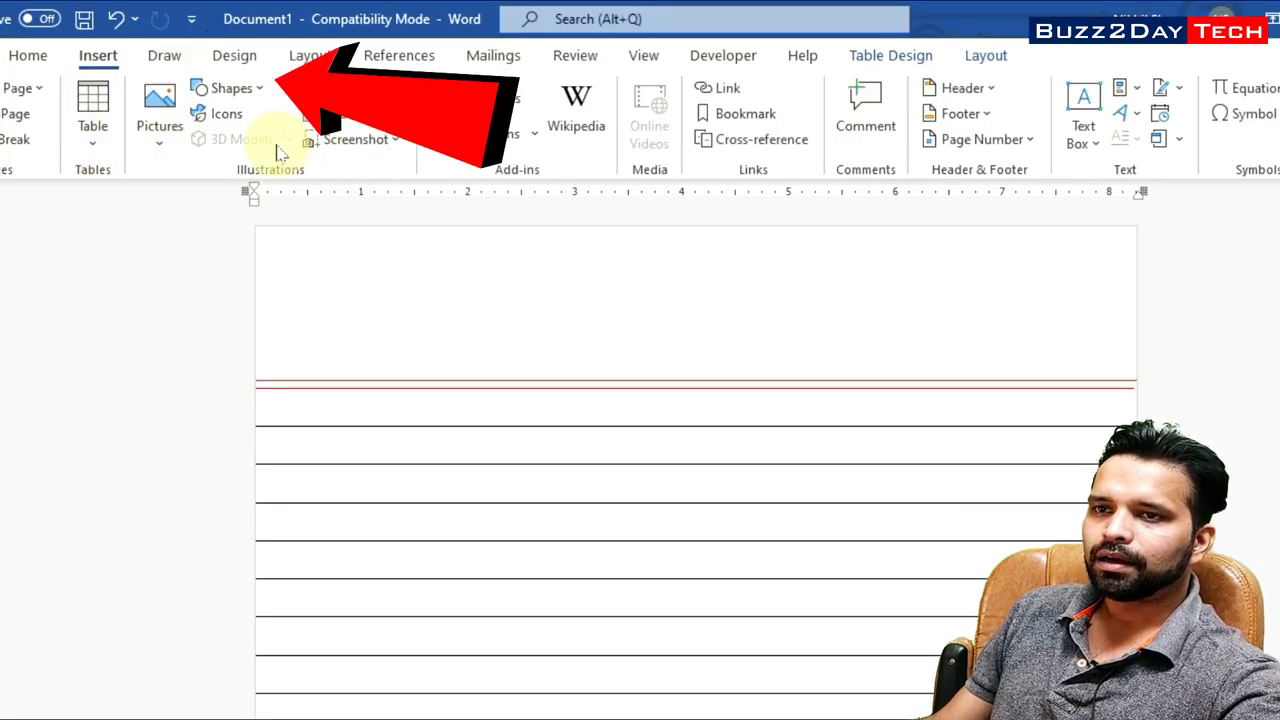
- Draw a straight vertical line near the left edge, from the top to the bottom of the page
left_click(212, 88)
left_click(224, 146)
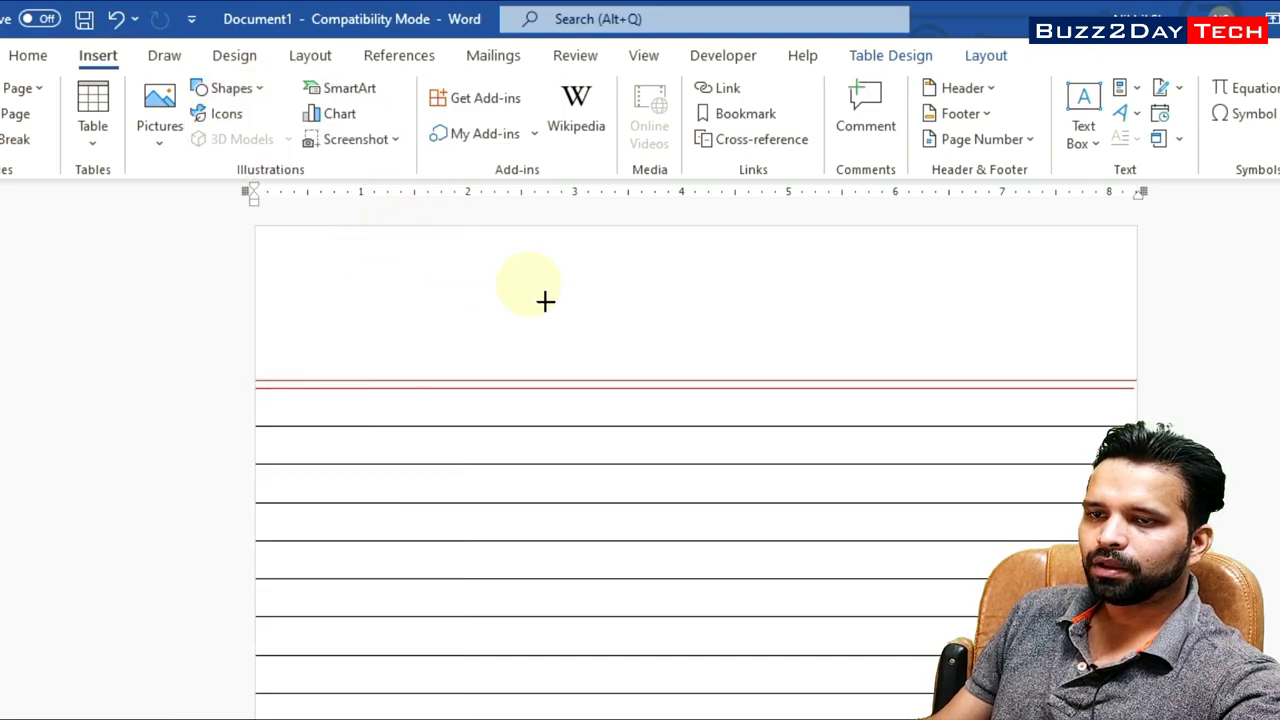
scroll(660, 377, "down", 5)
scroll(660, 377, "down", 1)
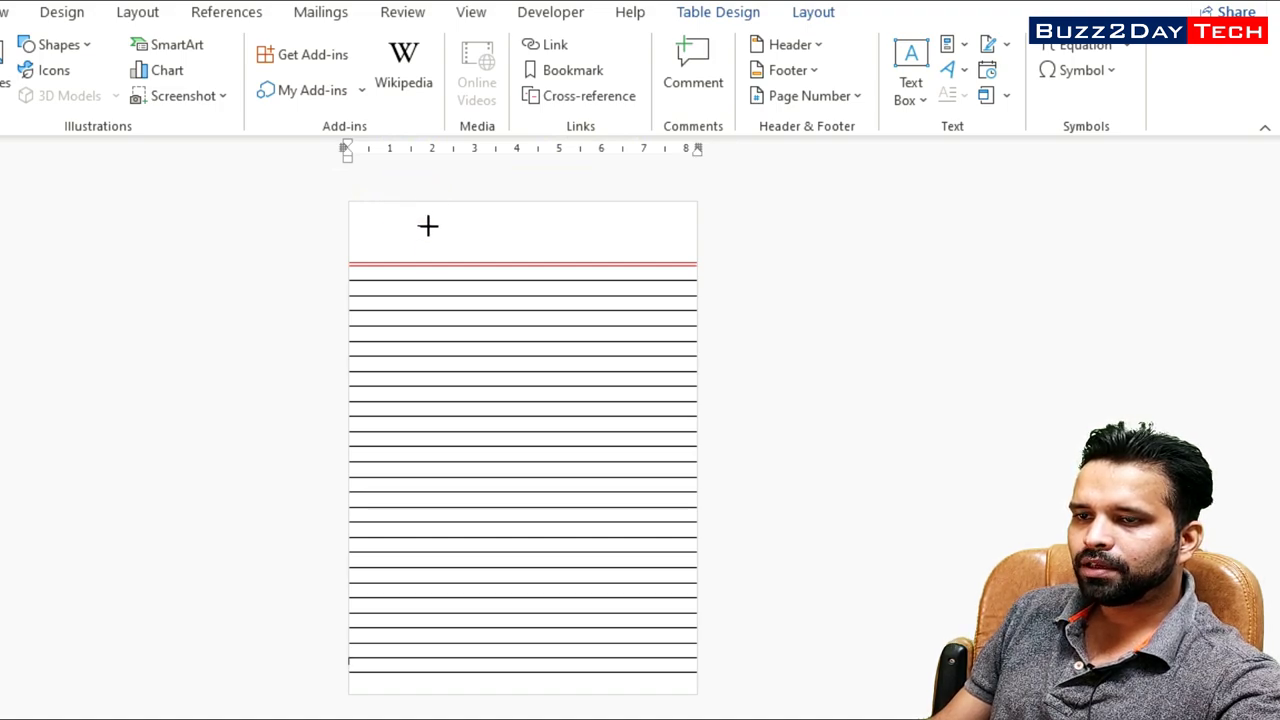
left_click_drag(428, 226, 416, 503)
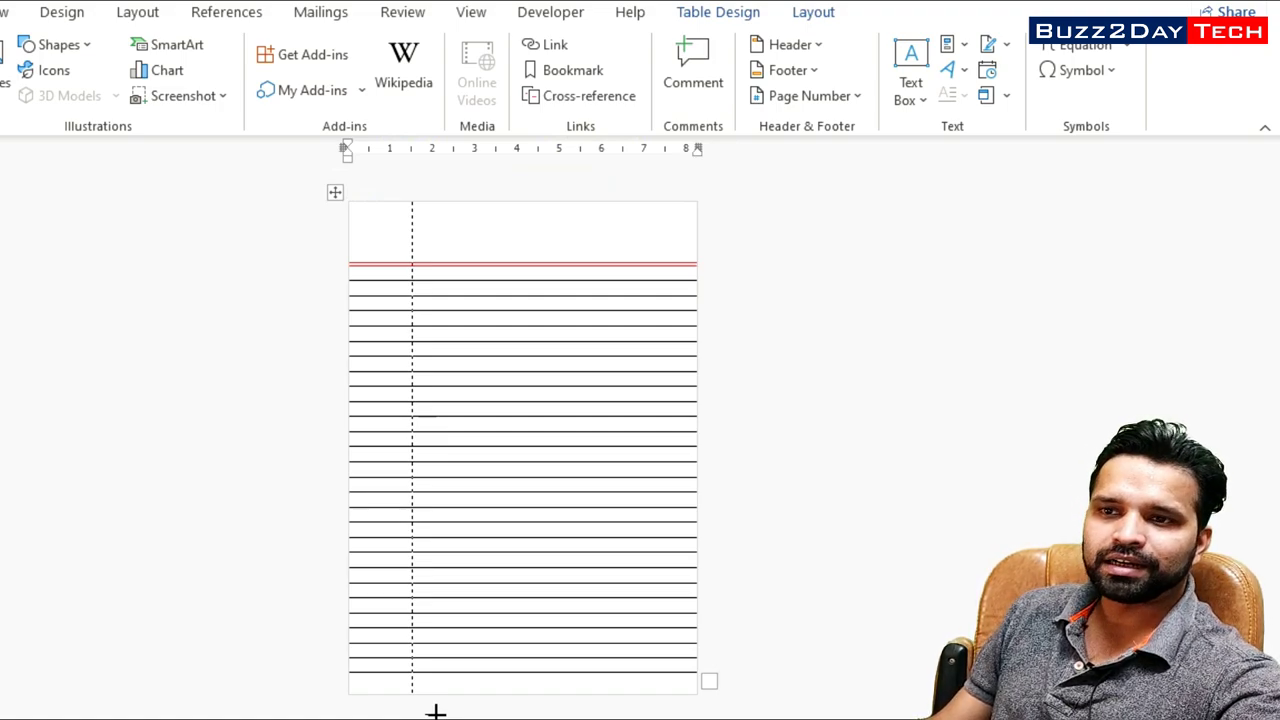
mouse_move(436, 712)
left_mouse_down()
mouse_move(618, 489)
mouse_move(255, 432)
left_mouse_up()
mouse_move(417, 644)
left_mouse_down()
mouse_move(438, 706)
mouse_move(426, 706)
left_mouse_up()
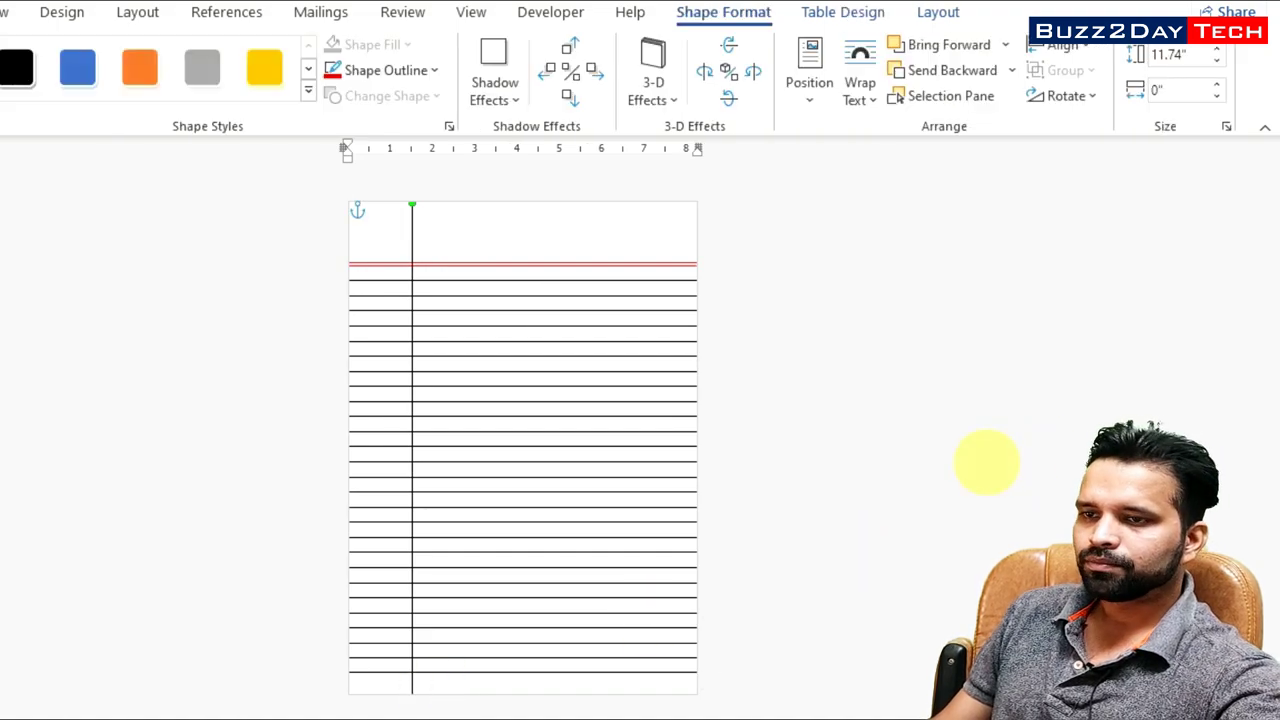
- Make the vertical margin line's outline red
scroll(937, 465, "up", 2)
scroll(871, 471, "up", 2)
scroll(871, 471, "down", 1)
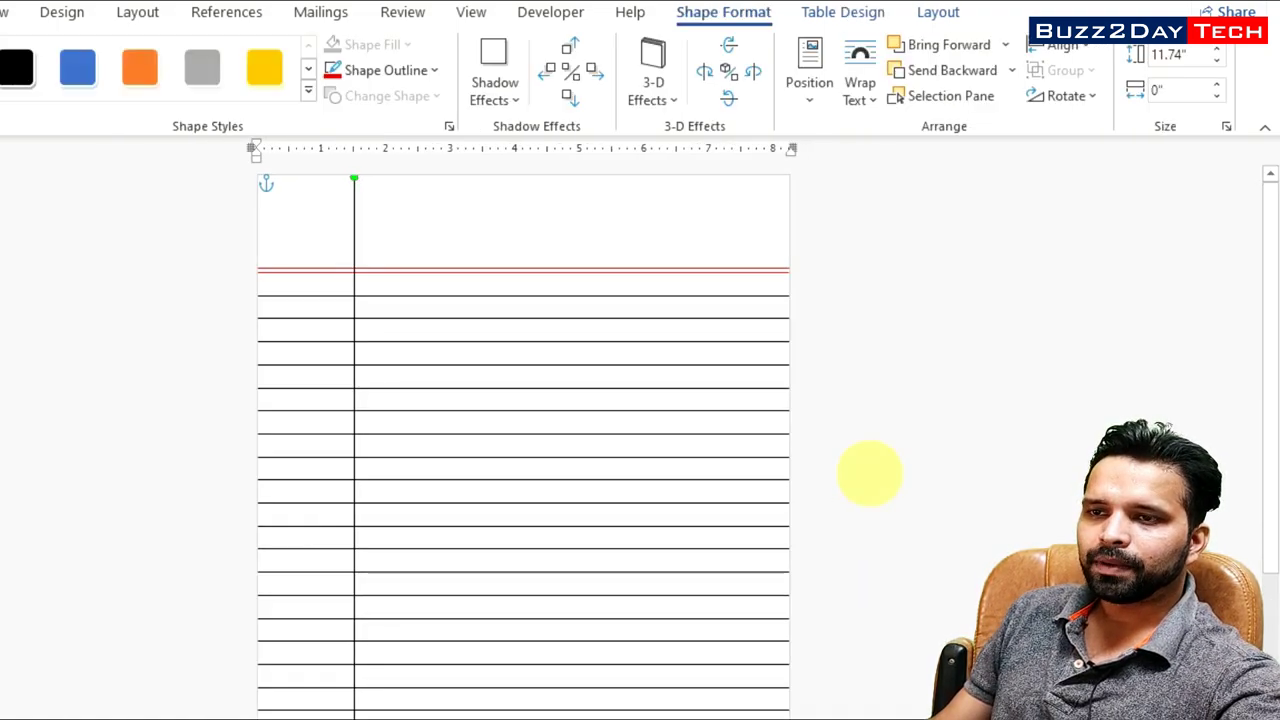
left_click(405, 72)
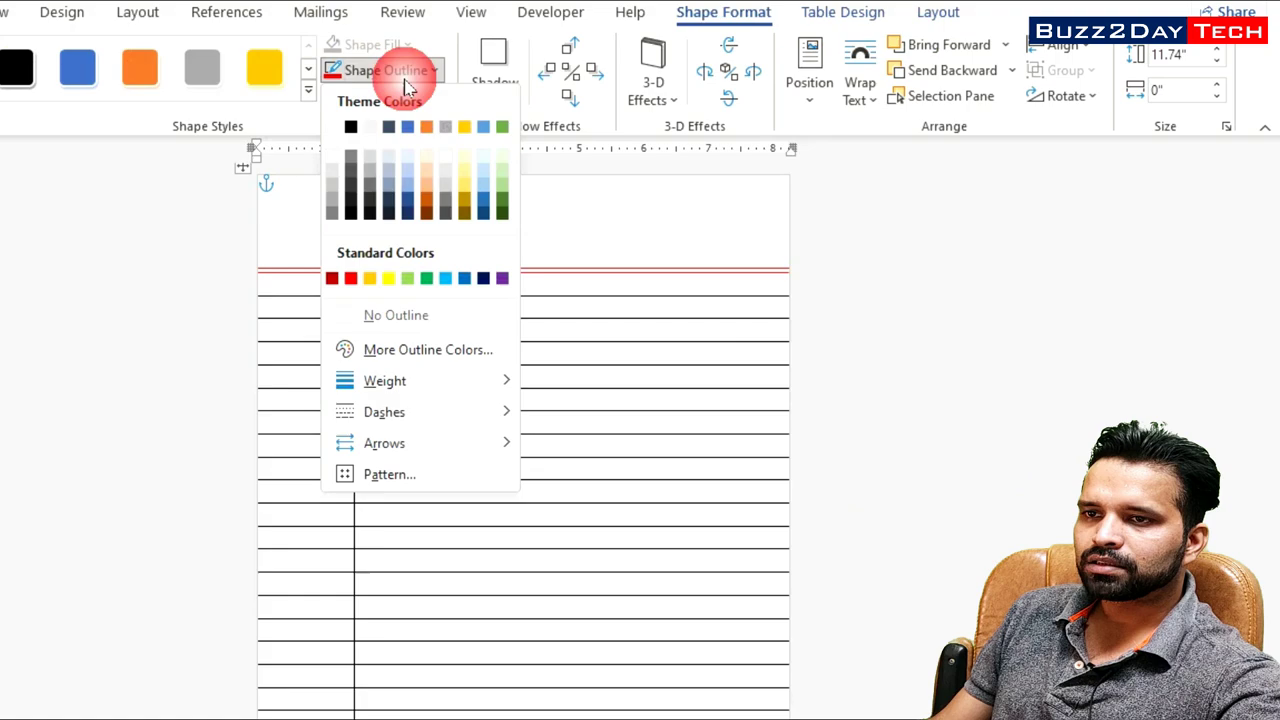
left_click(350, 279)
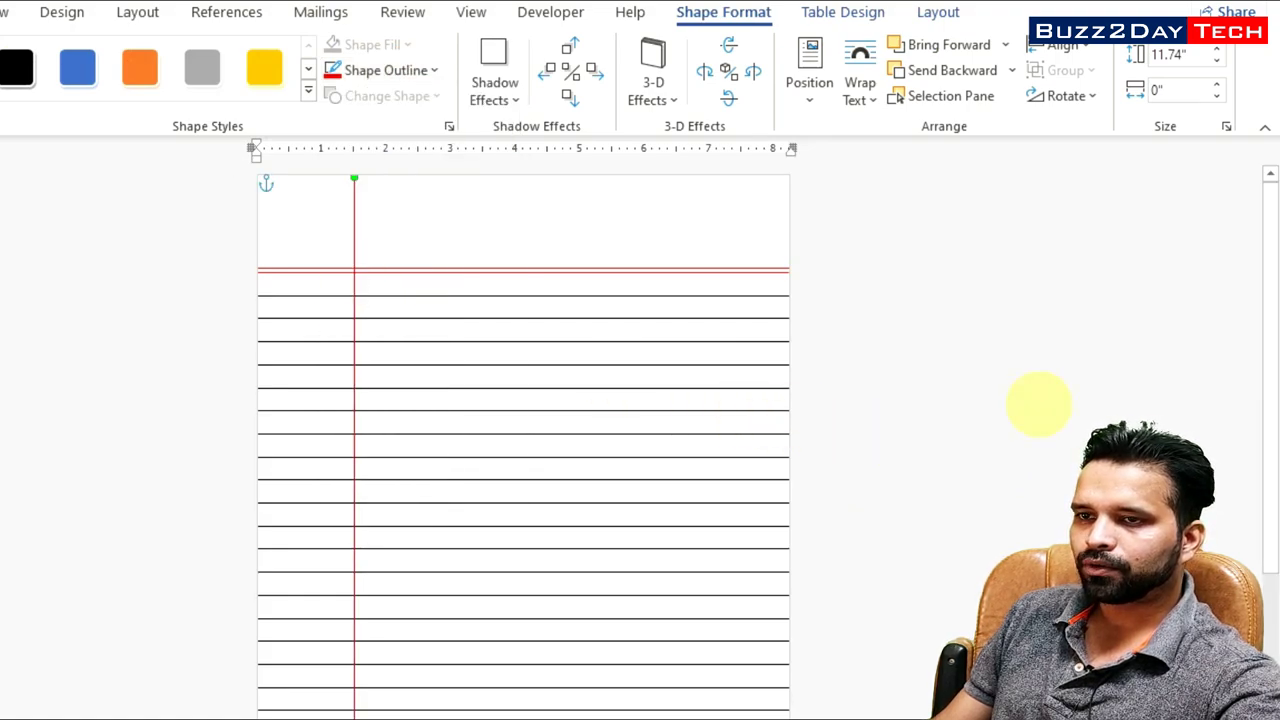
- Duplicate the red margin line and nudge the copy left to form a double line
key("ctrl+d")
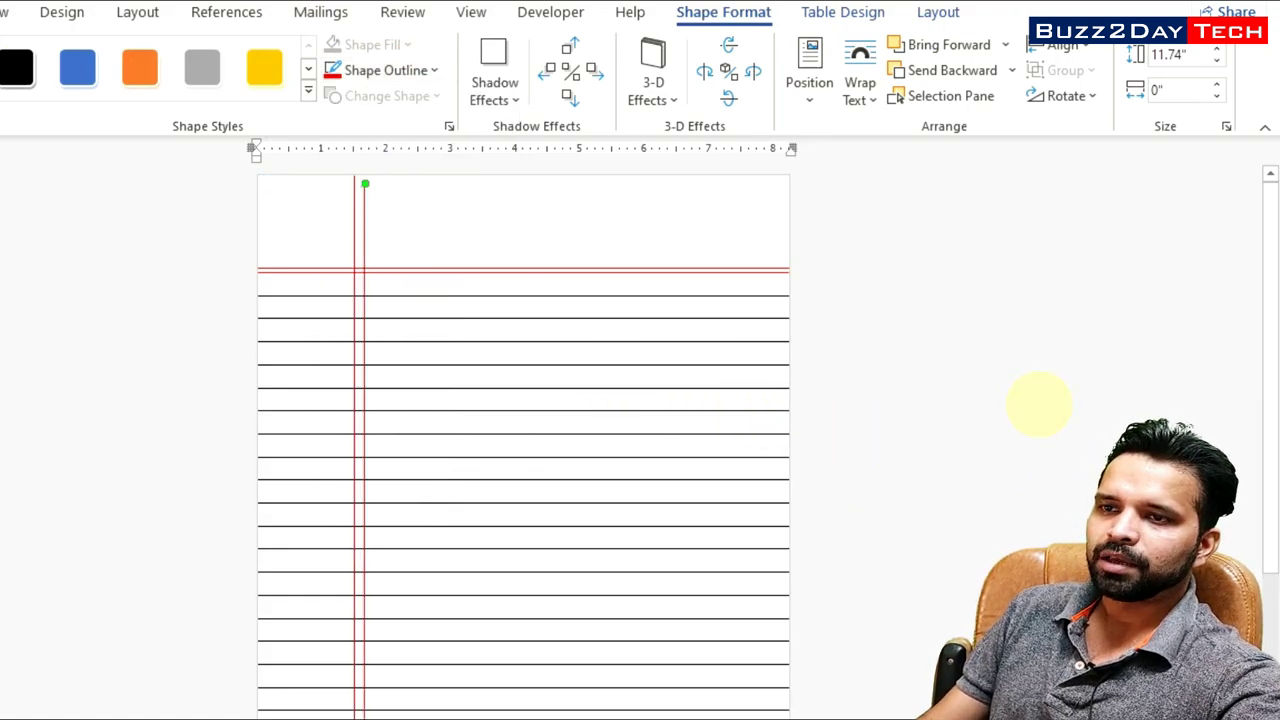
key("Left")
key("Left")
key("Left")
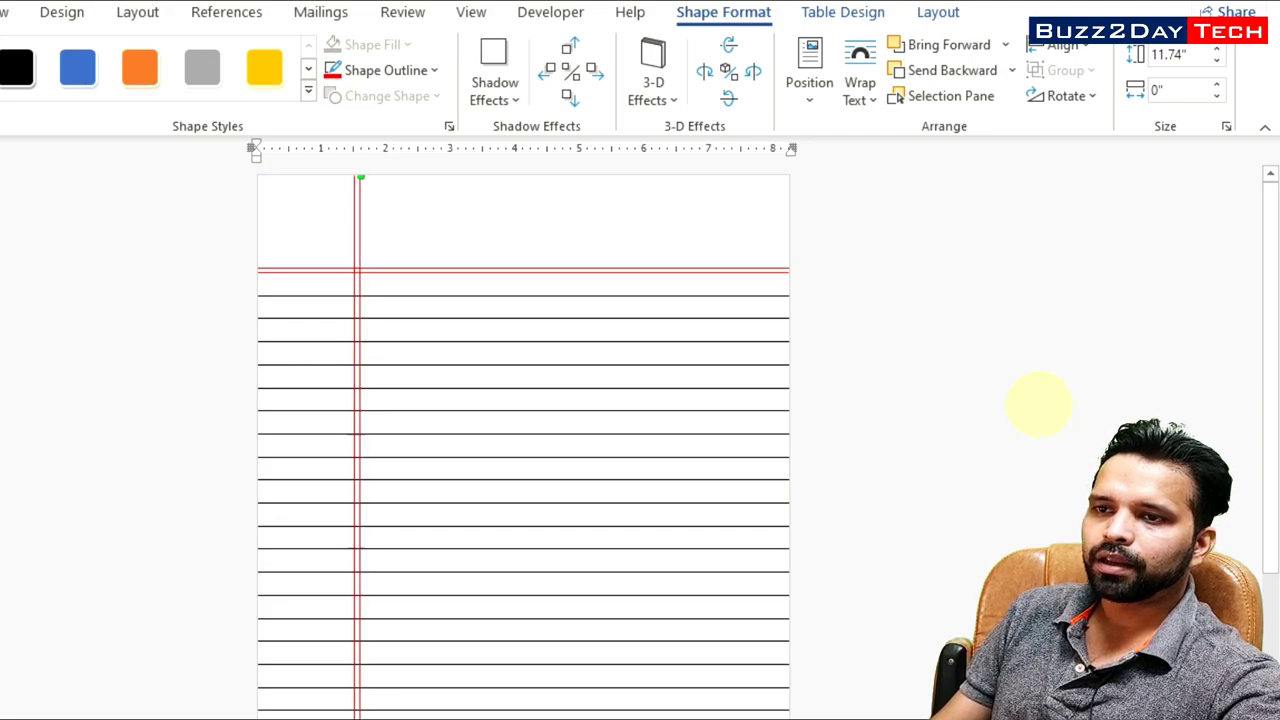
key("Left")
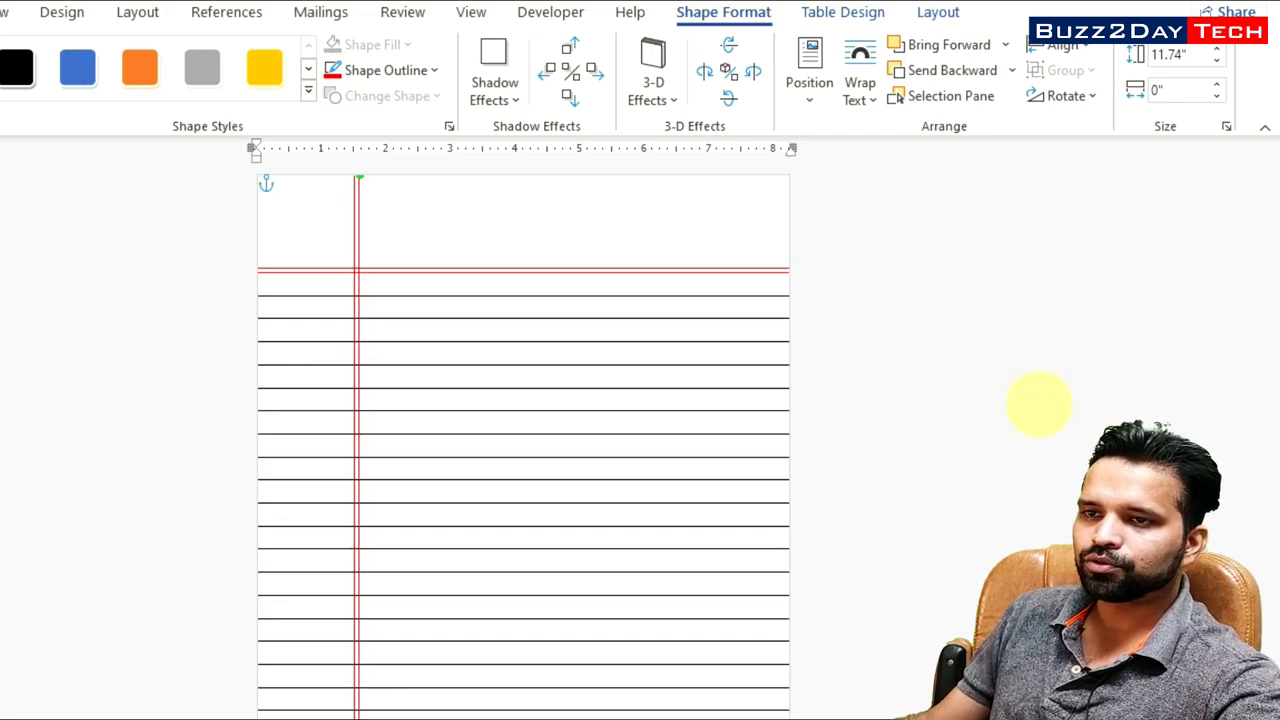
left_click(1038, 404)
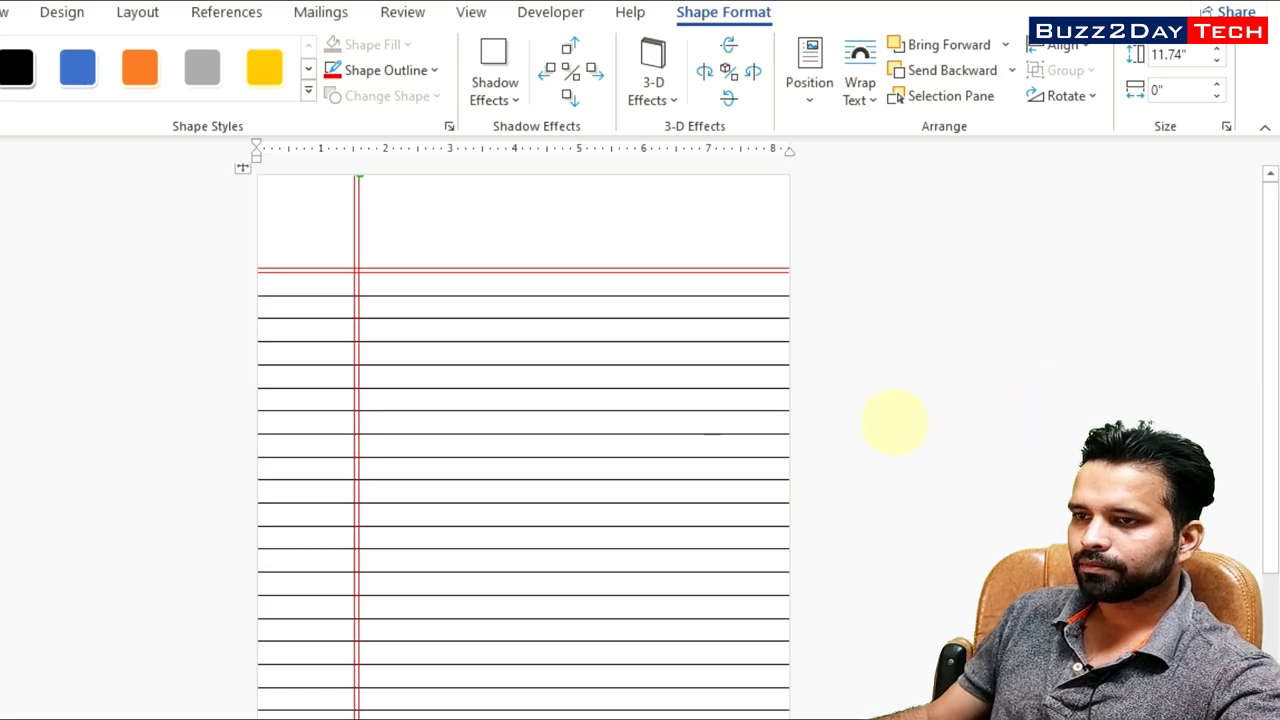
left_click(1014, 520)
scroll(1014, 520, "down", 2)
scroll(1014, 526, "up", 2)
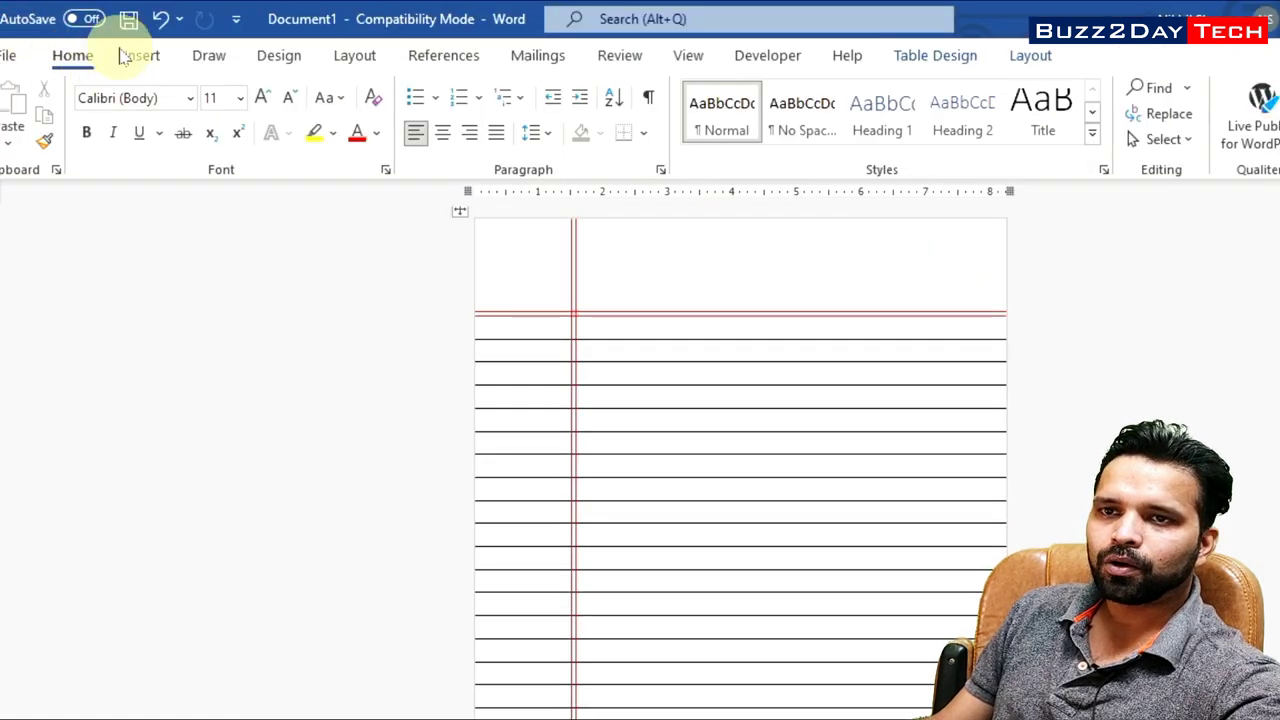
- Draw a text box at the page's top right and type 'Date: .' in it
left_click(138, 55)
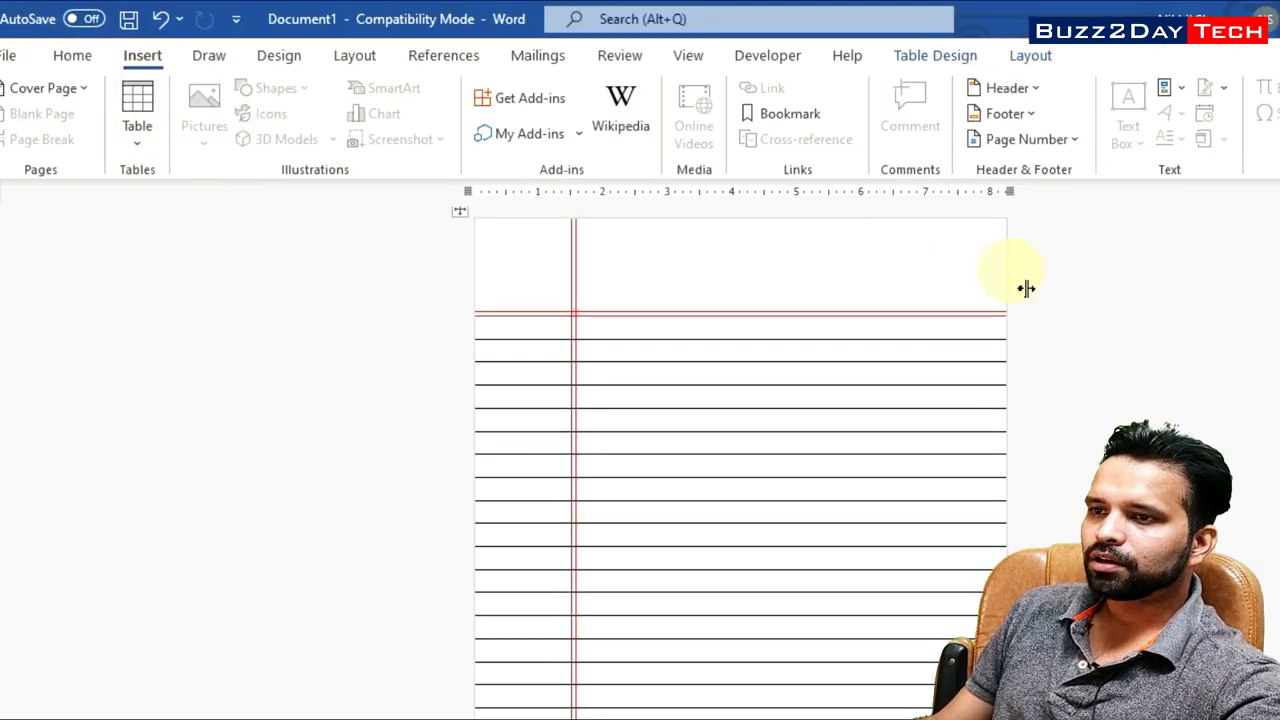
left_click(943, 266)
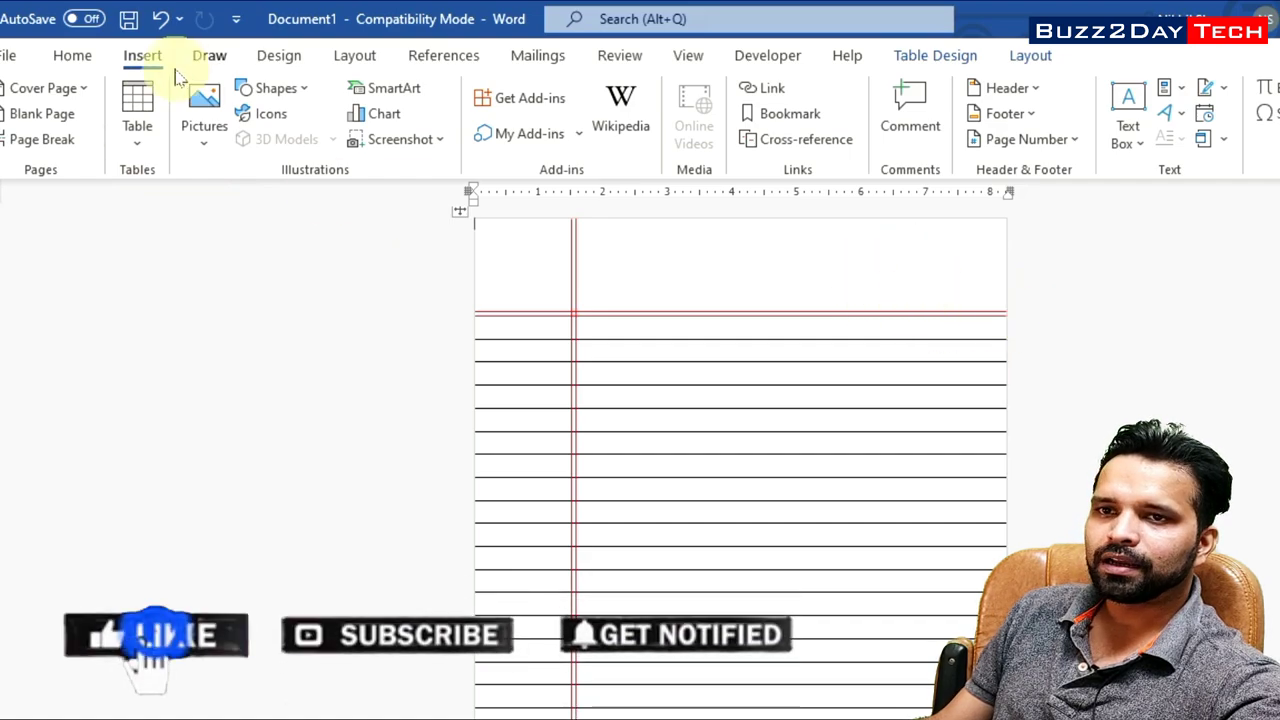
left_click(298, 92)
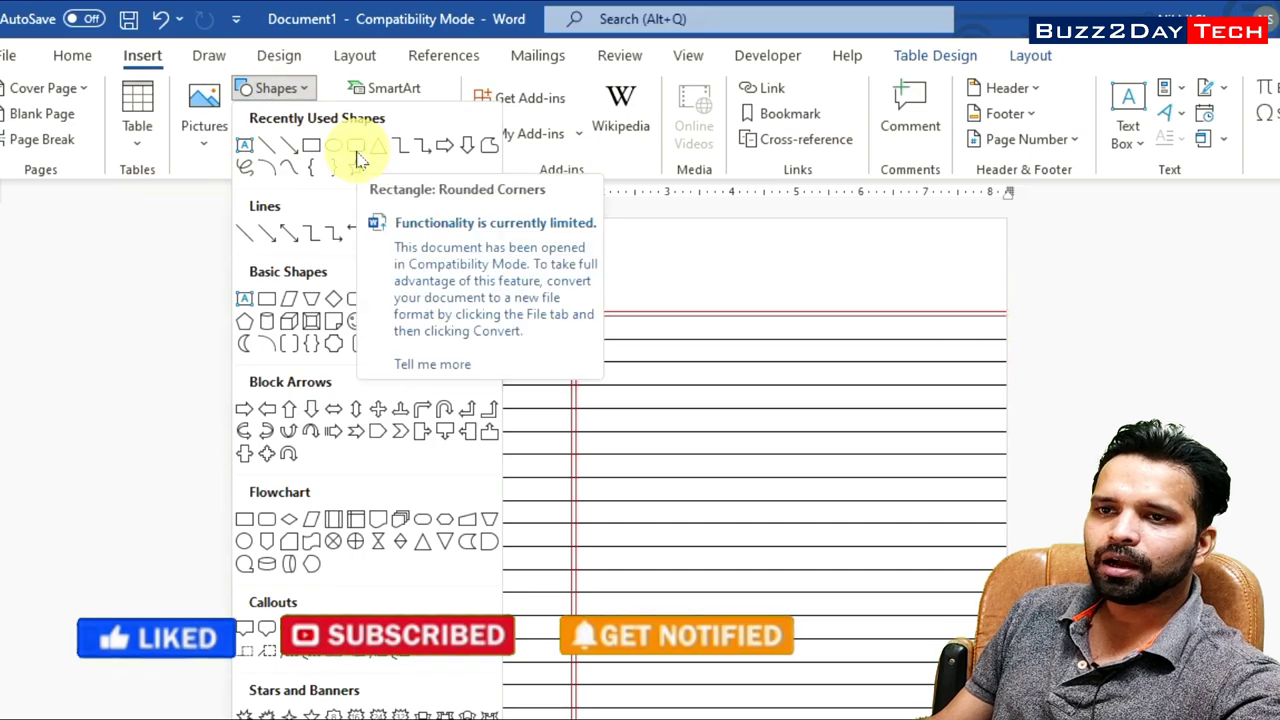
left_click(358, 150)
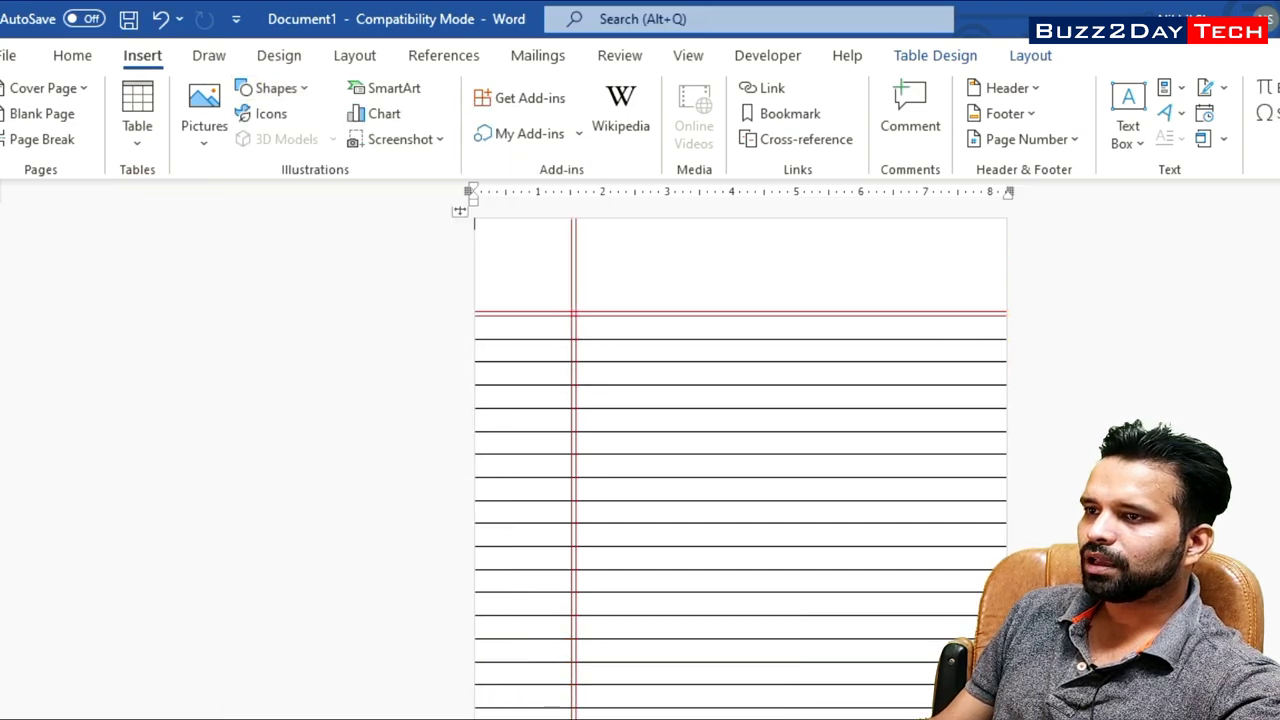
left_click(1140, 147)
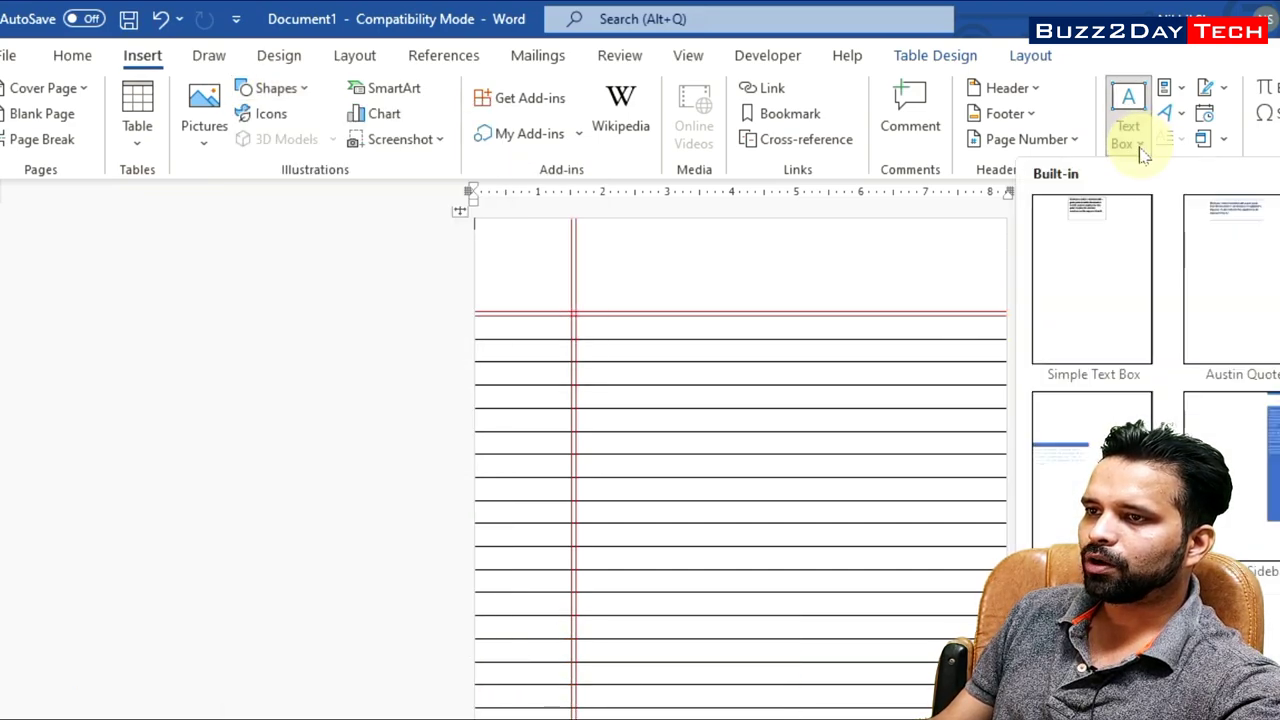
left_click(843, 556)
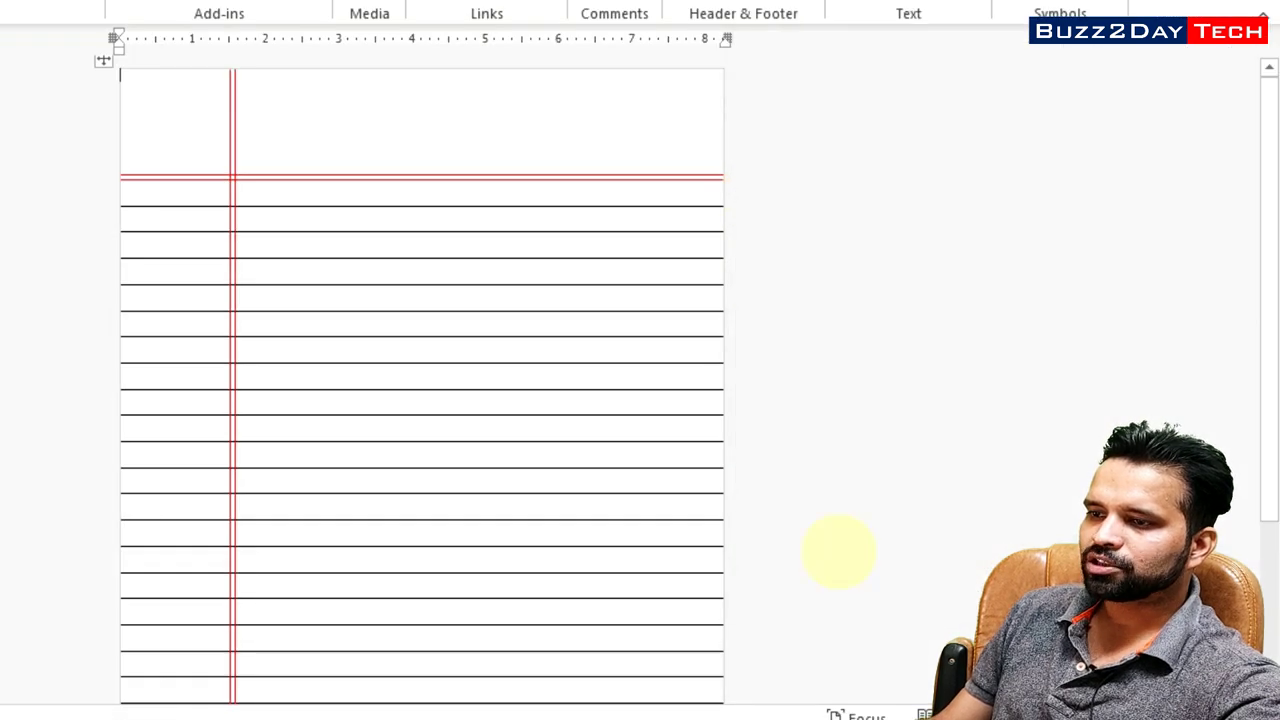
mouse_move(598, 100)
left_mouse_down()
mouse_move(720, 172)
mouse_move(697, 152)
left_mouse_up()
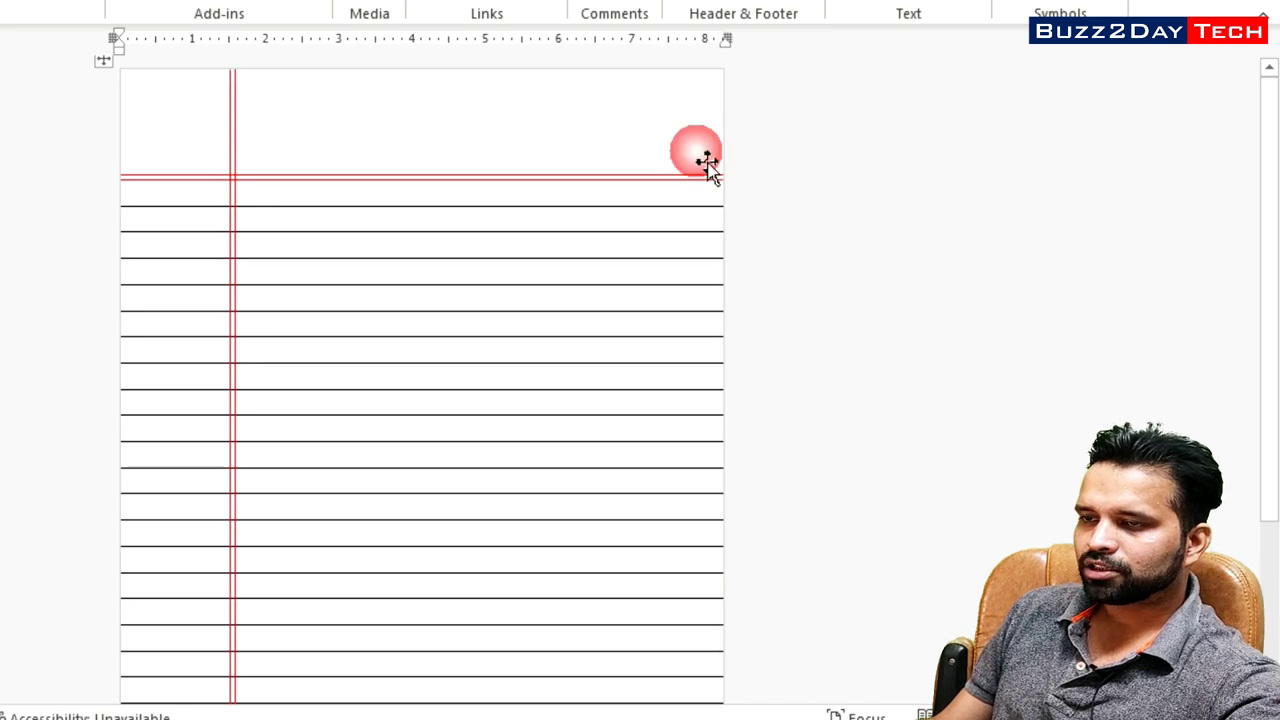
type("Date: ")
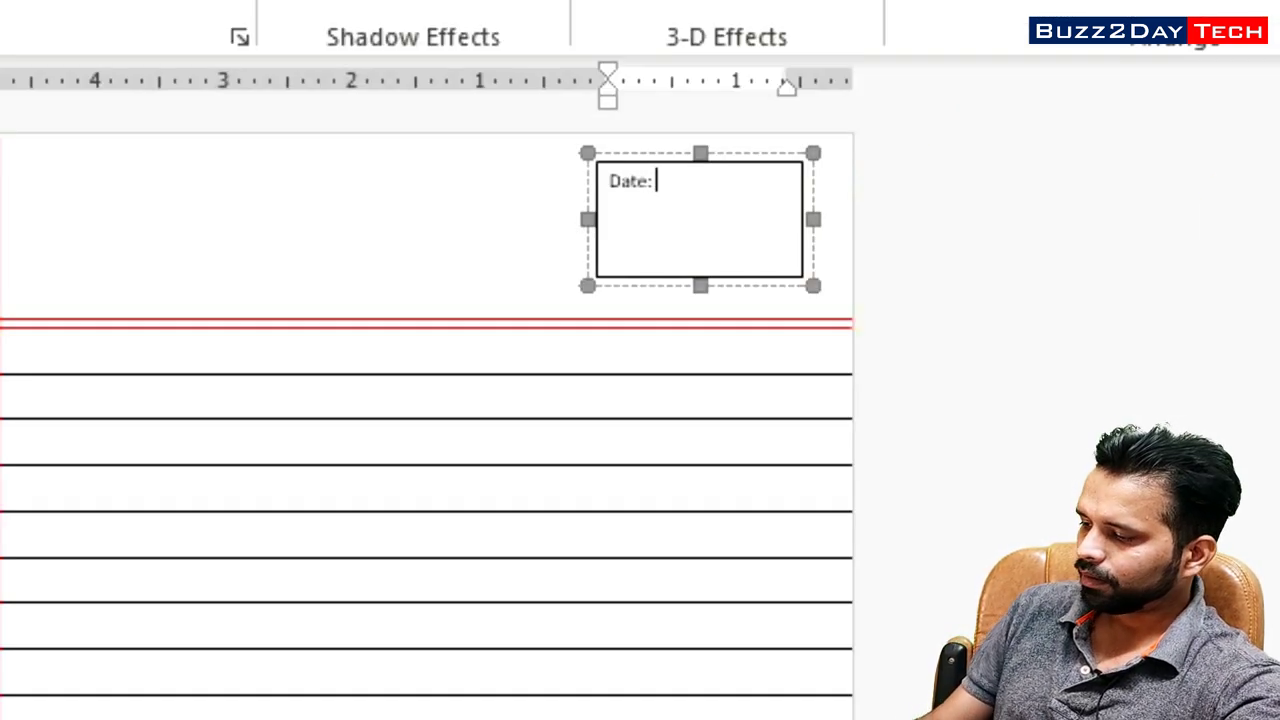
type("............................")
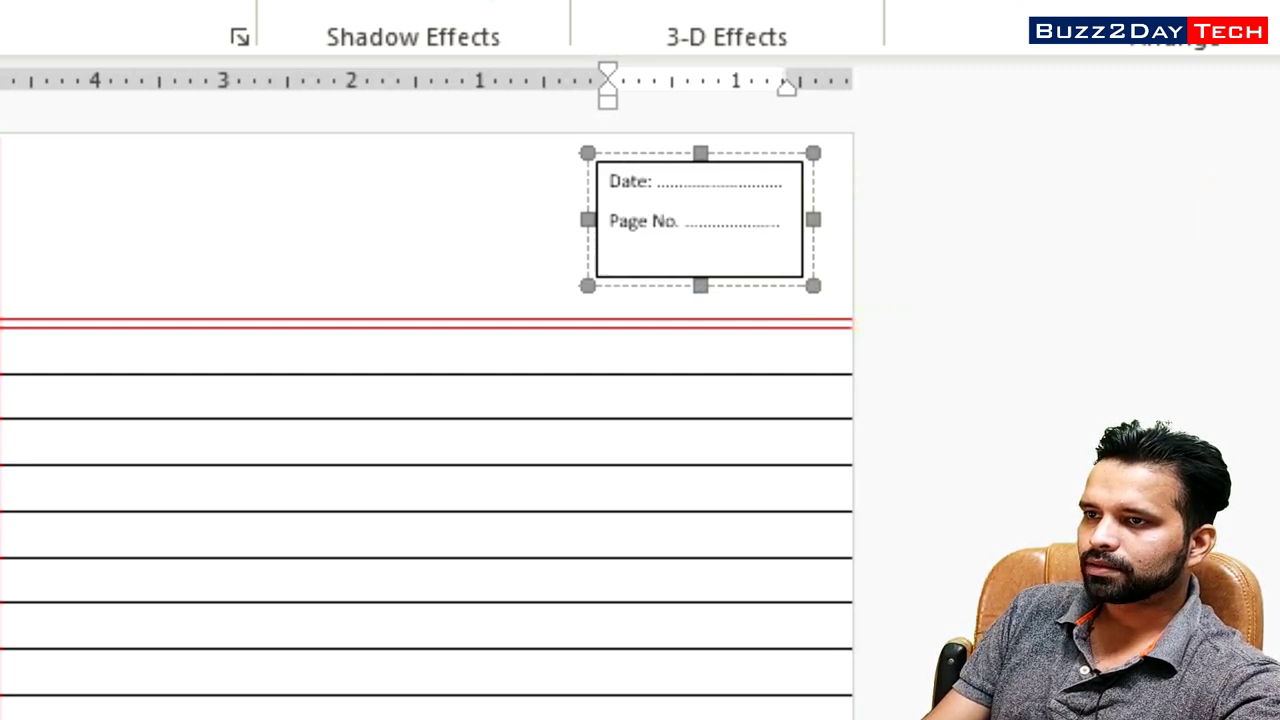
- Add dotted Date and Page No. lines, shrink the box to 0.77" tall, and lower it slightly
scroll(549, 252, "up", 3, "ctrl")
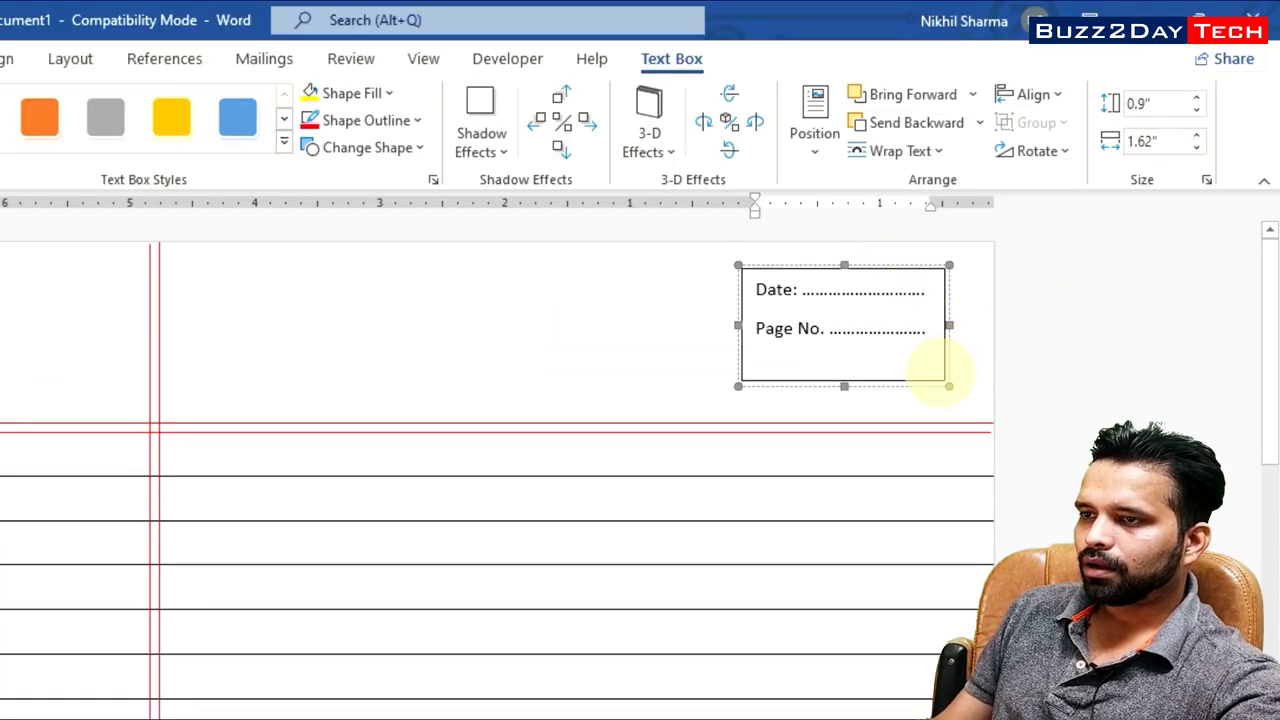
type(".")
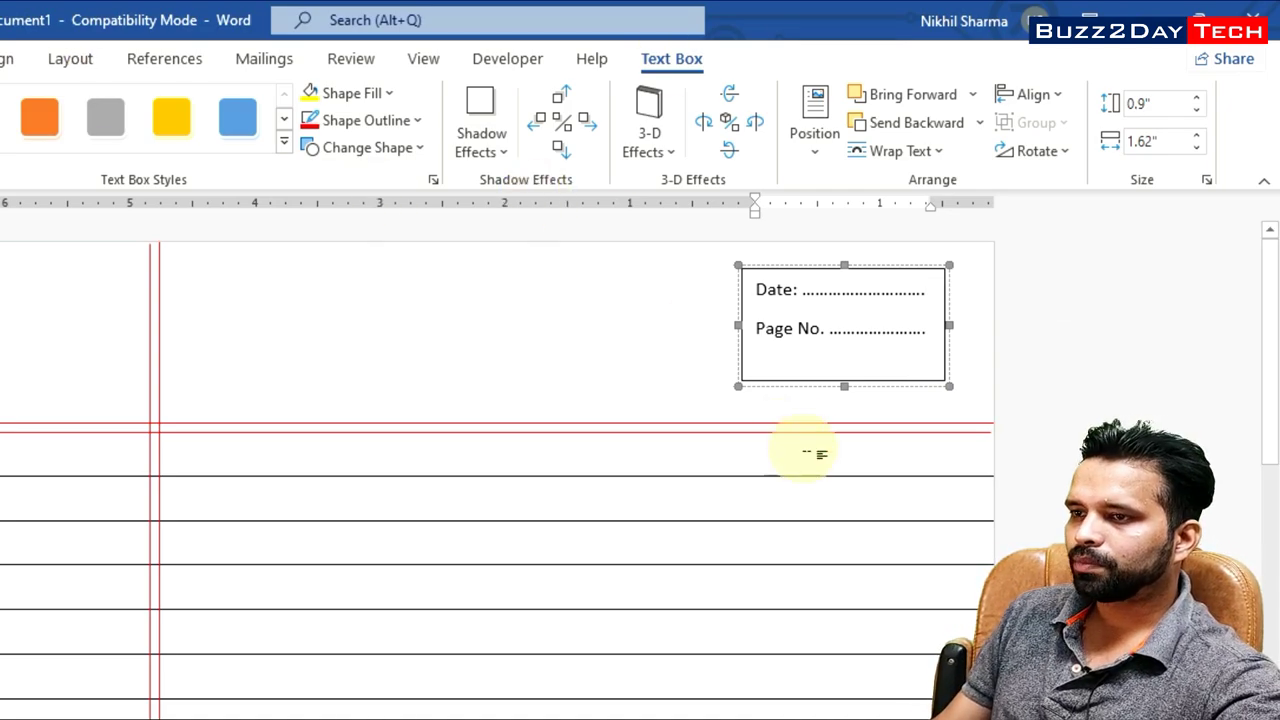
left_click_drag(844, 386, 844, 365)
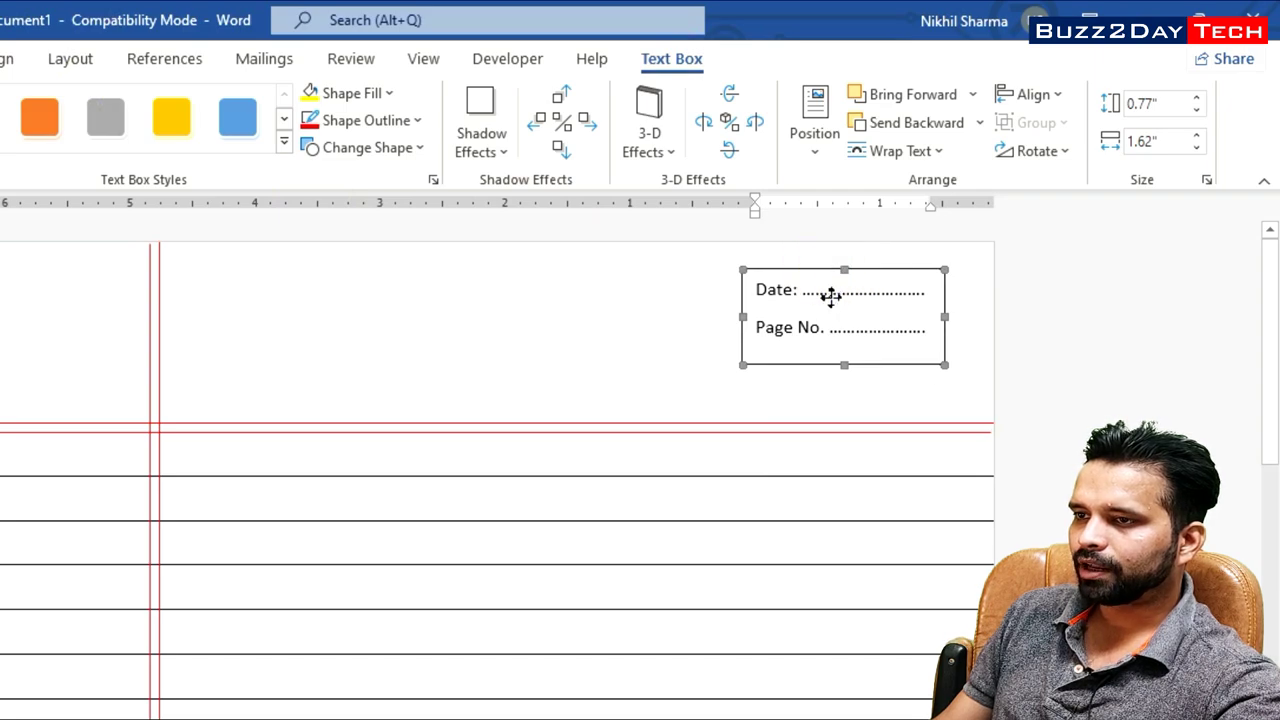
left_click_drag(831, 295, 833, 296)
- Give the Date/Page No. box a red outline and red text
left_click(378, 135)
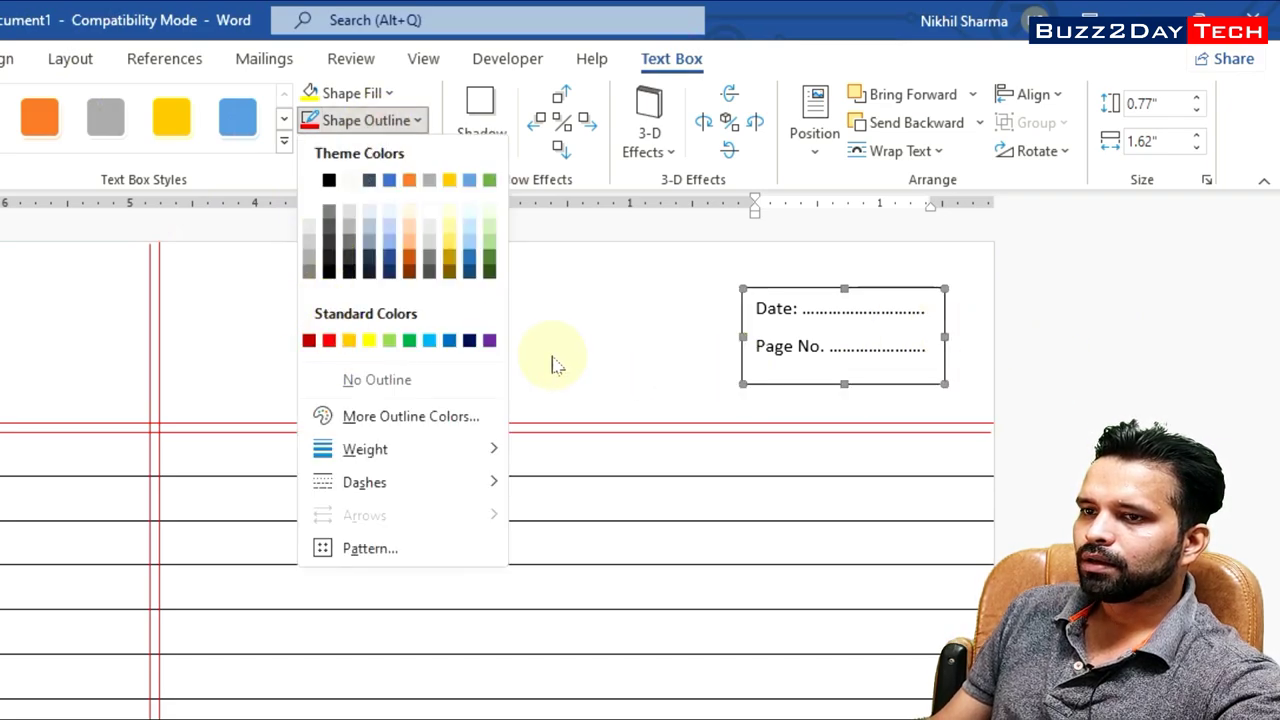
left_click(331, 343)
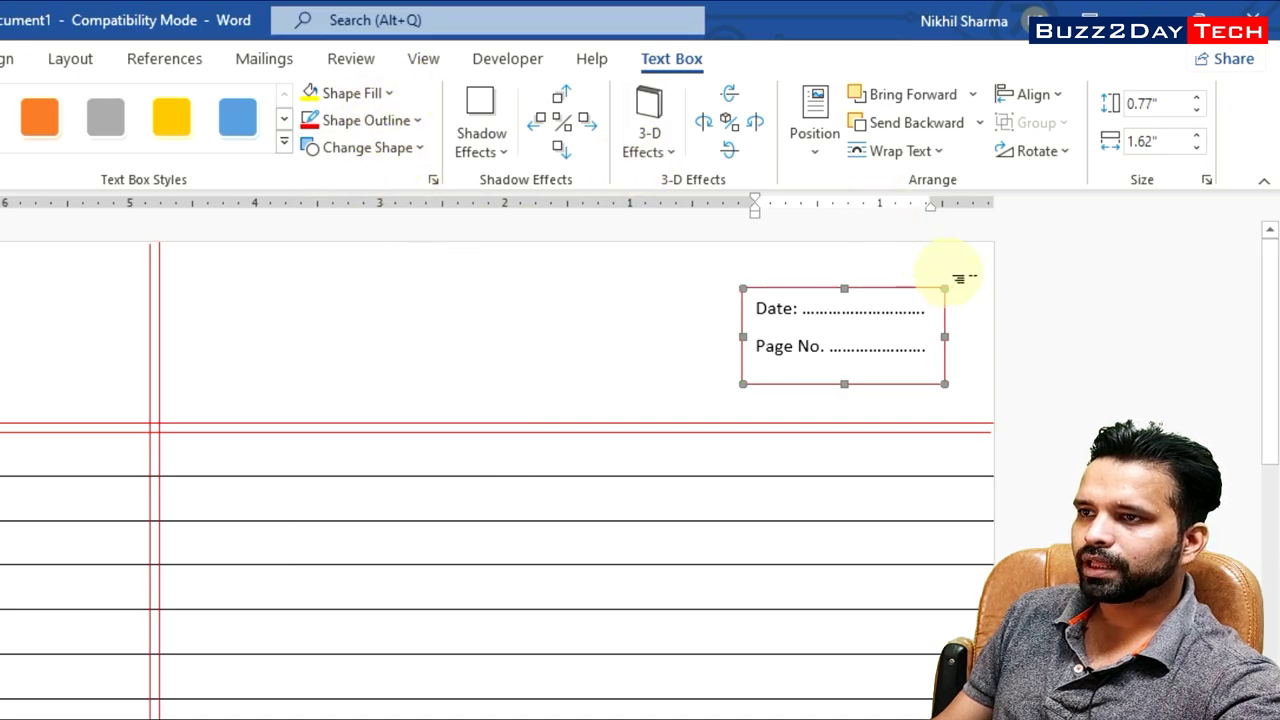
left_click(33, 48)
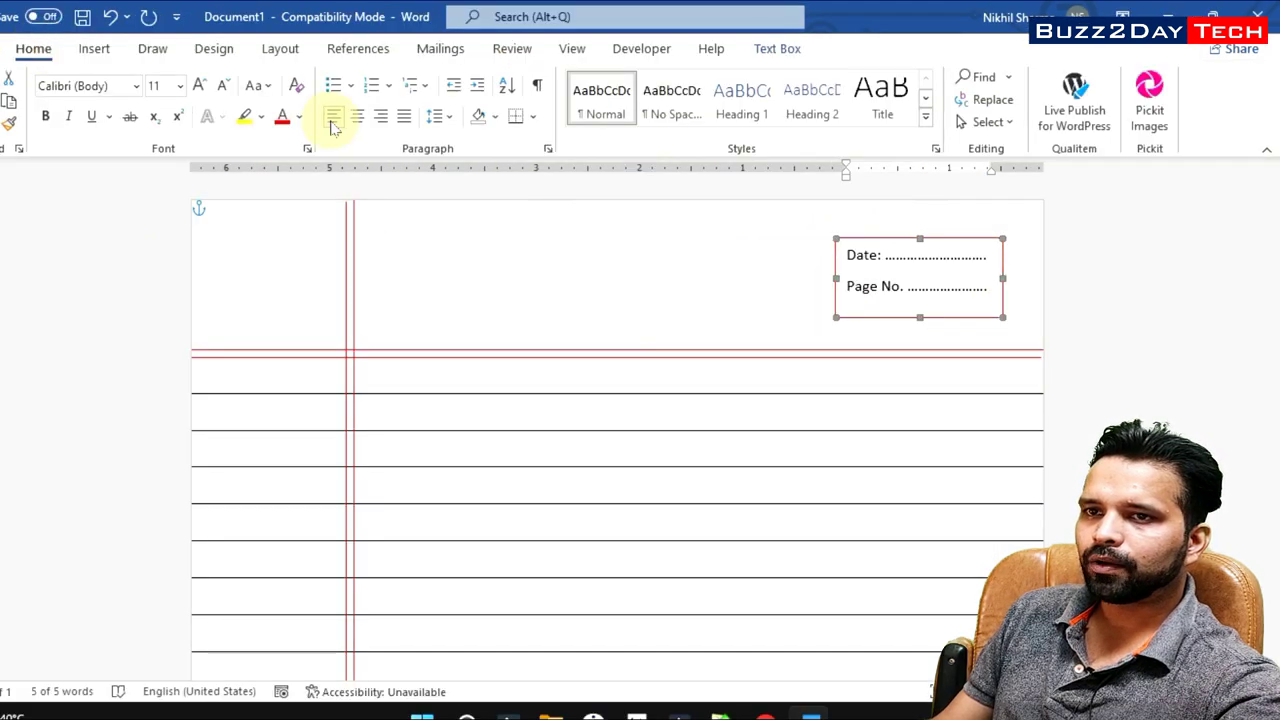
left_click(282, 116)
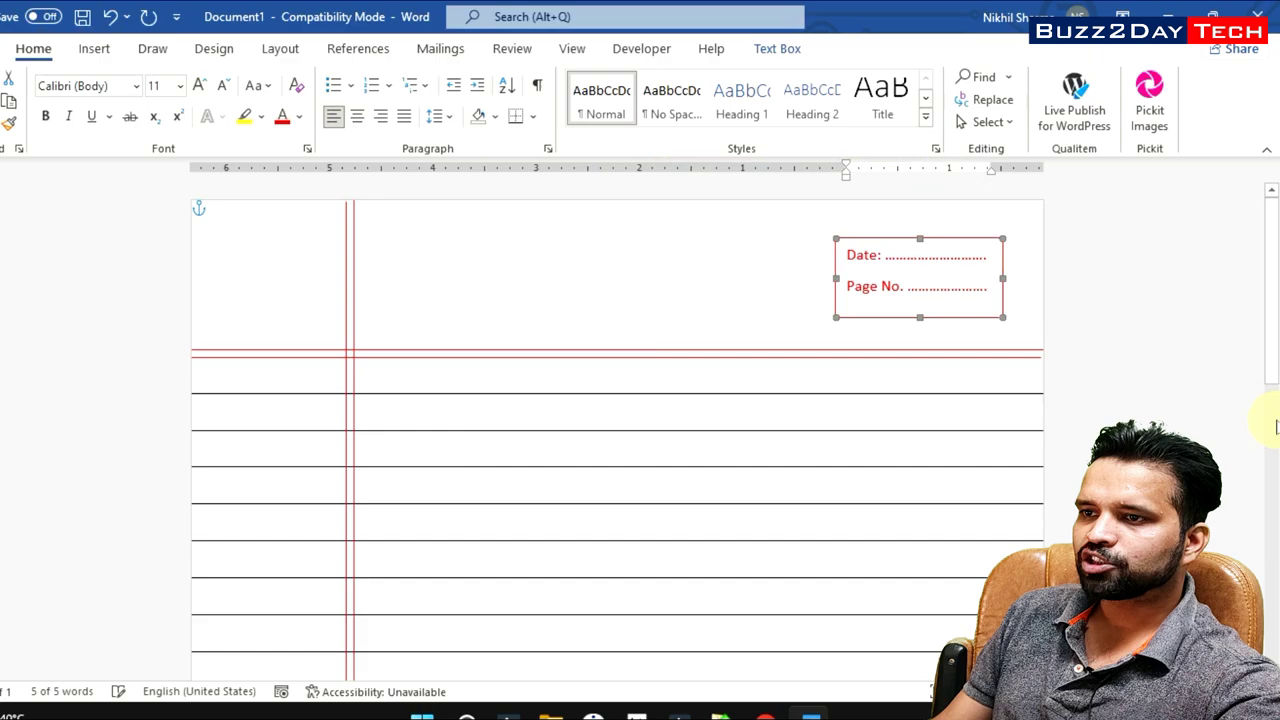
left_click(1143, 340)
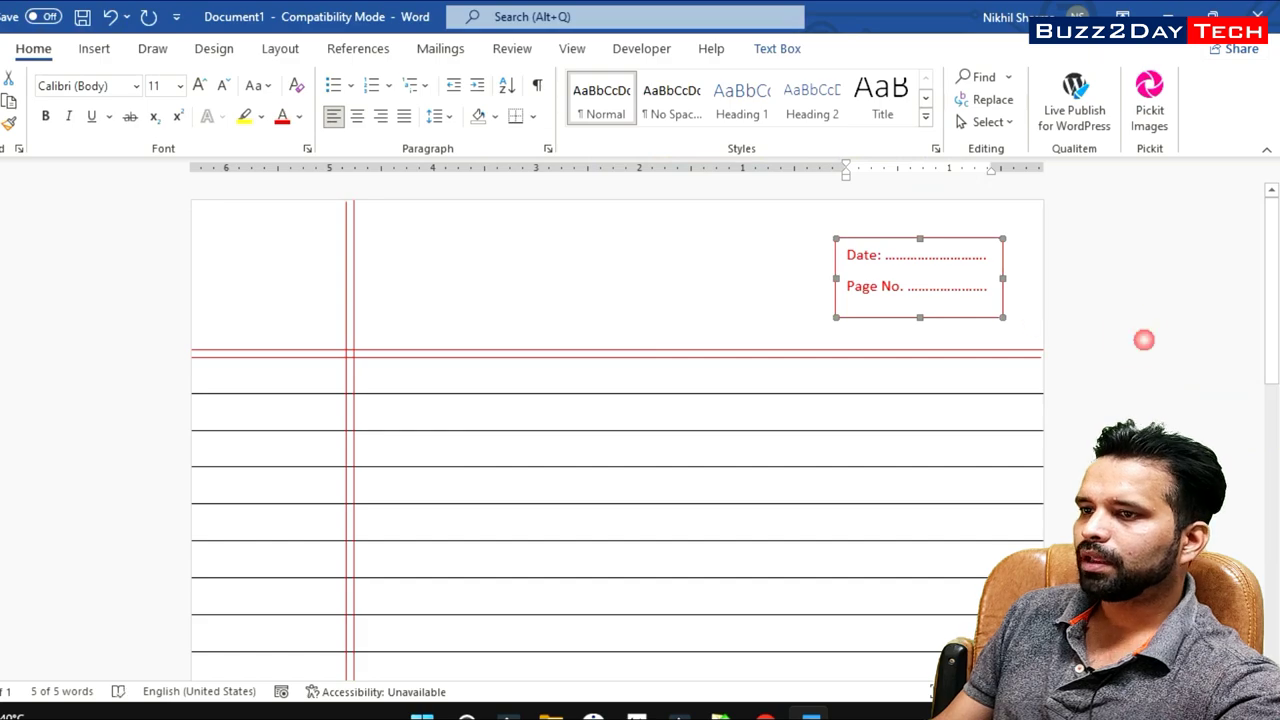
left_click(616, 310)
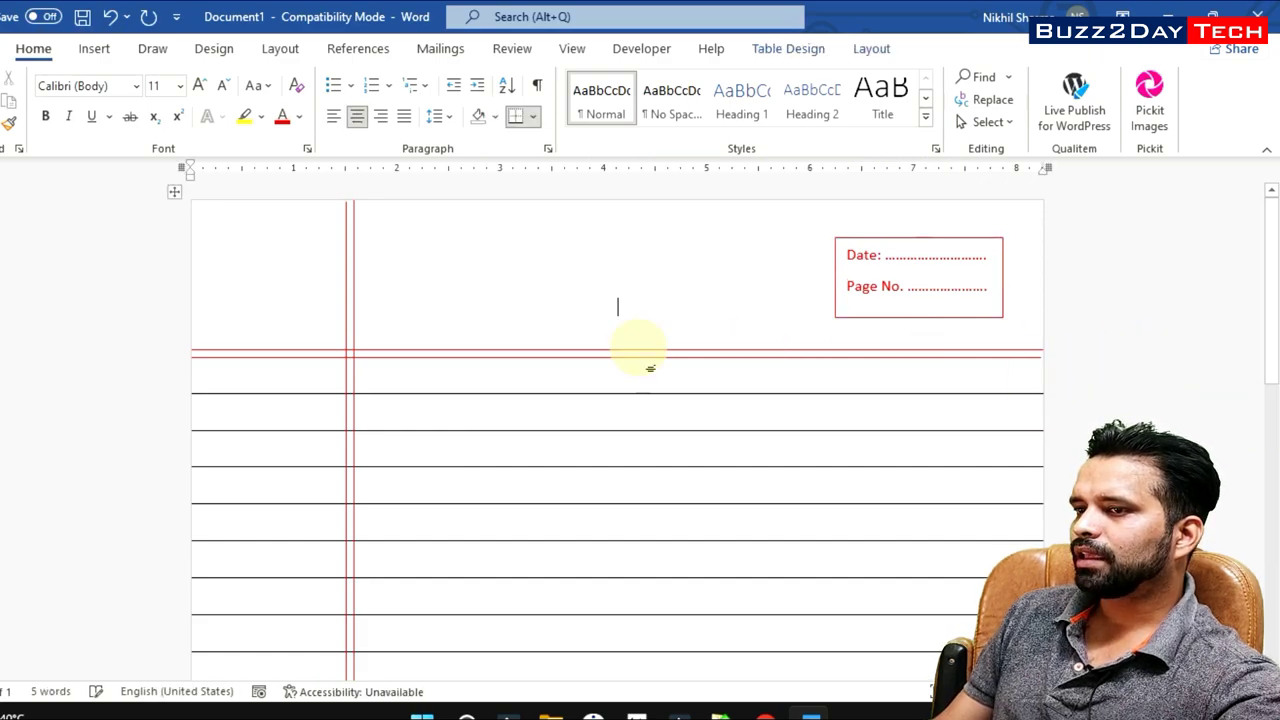
scroll(618, 306, "down", 3)
scroll(618, 290, "down", 4)
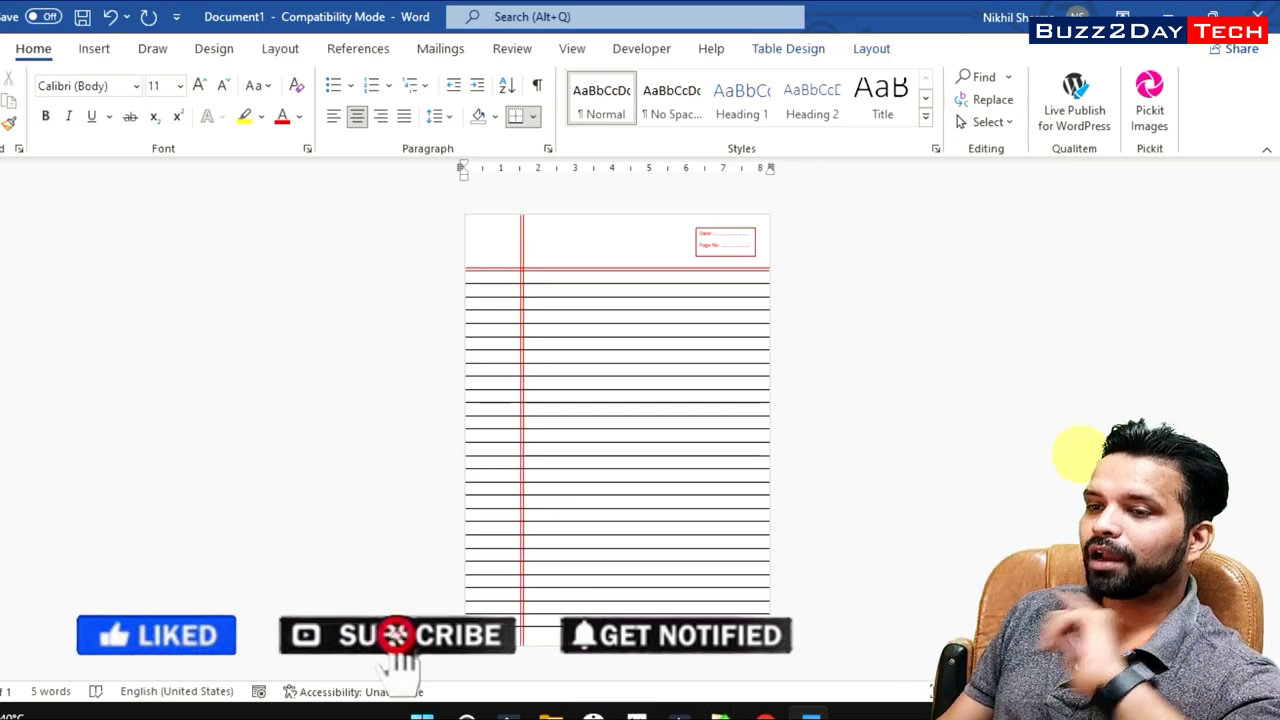
scroll(923, 457, "up", 1)
scroll(923, 457, "up", 1)
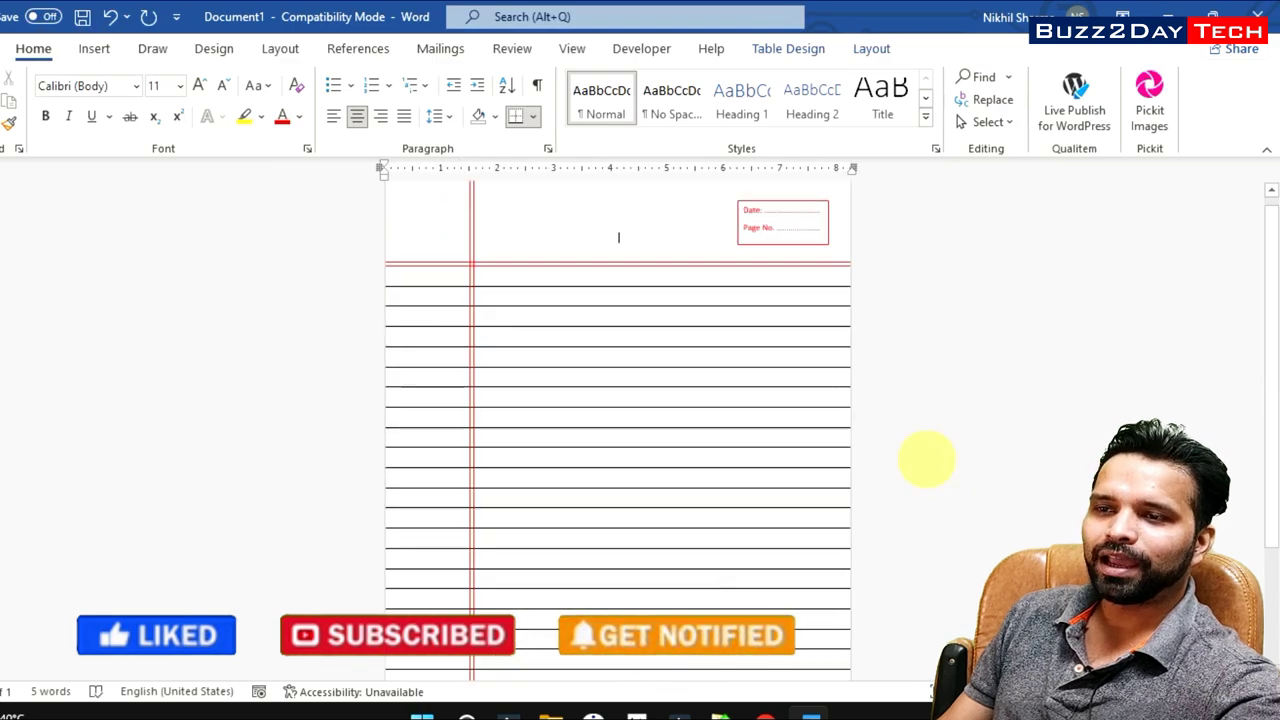
scroll(926, 460, "up", 1)
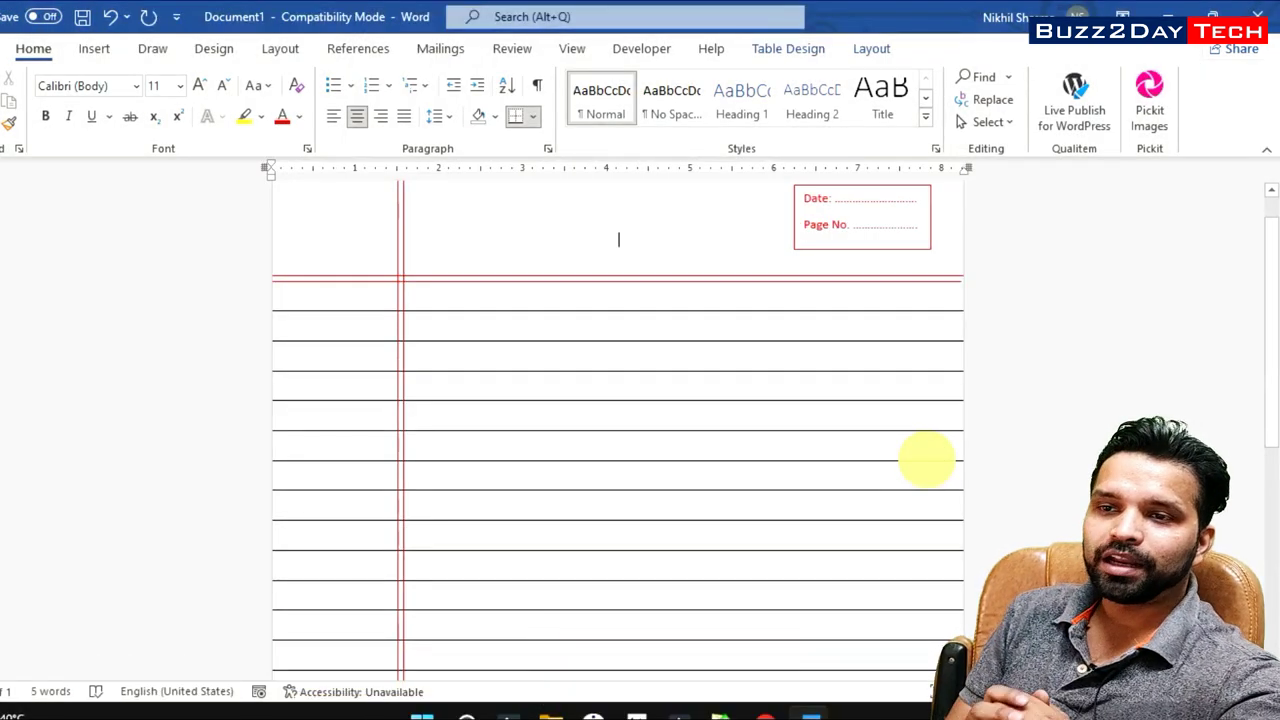
scroll(777, 543, "up", 1)
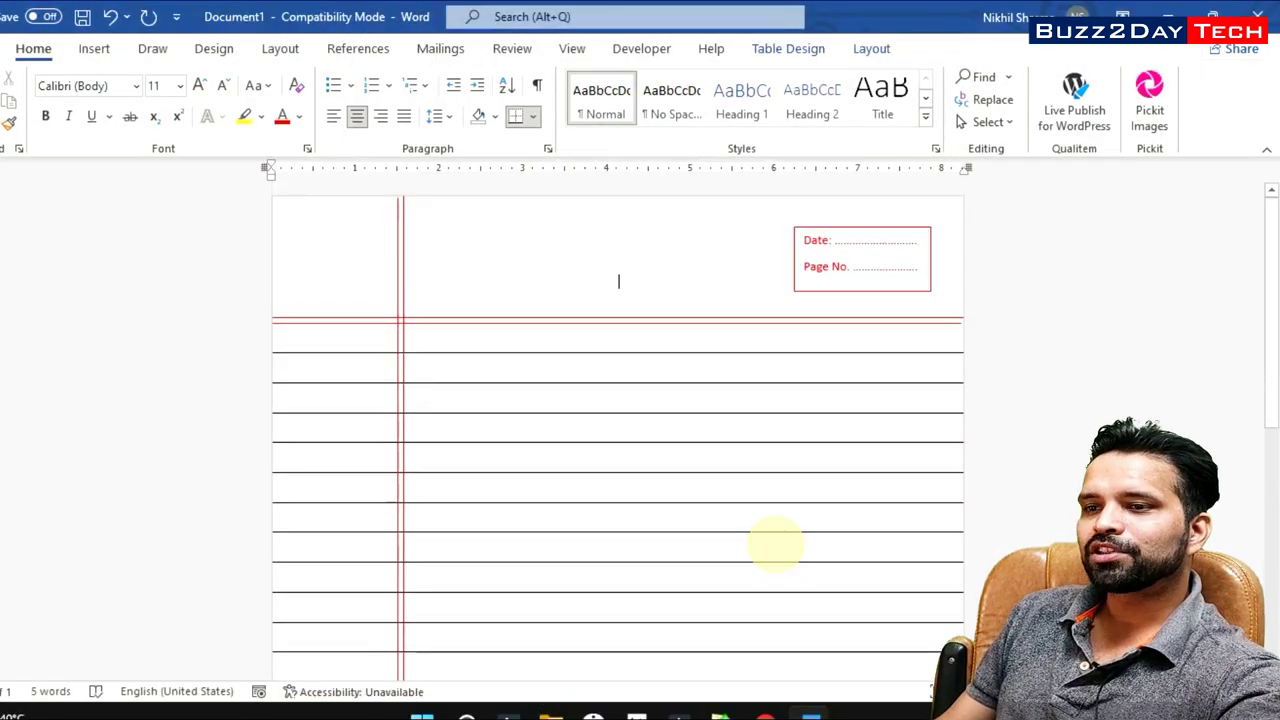